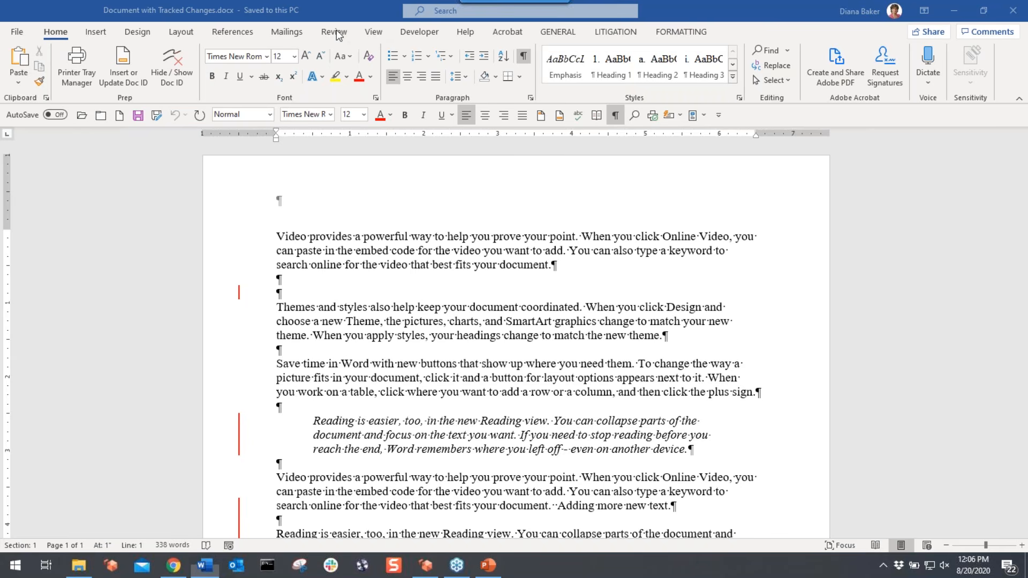
- Switch to the Review tab to bring up the change-tracking tools
left_click(336, 31)
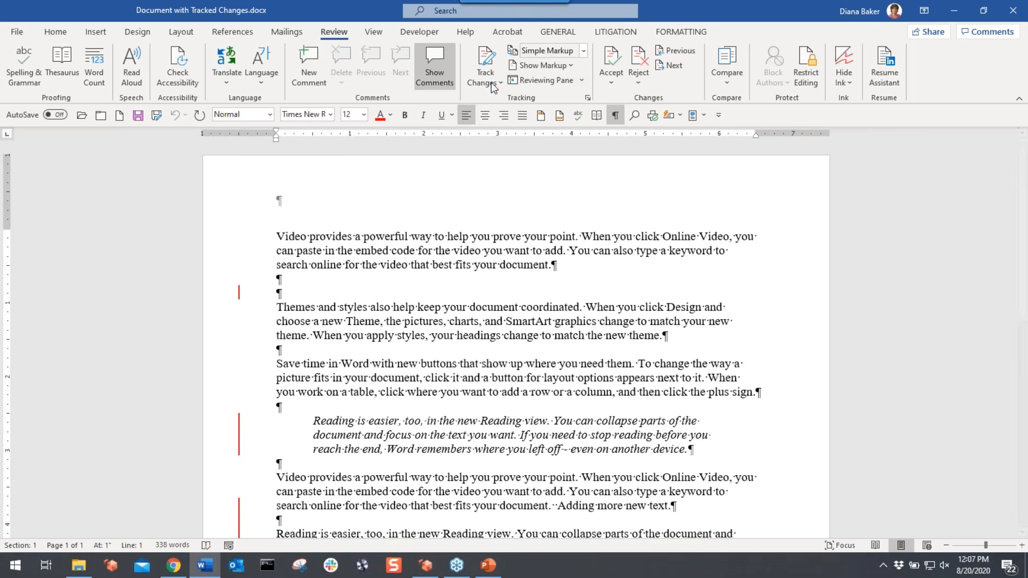
- Turn on Track Changes and scroll through the document to look over the edits
left_click(486, 60)
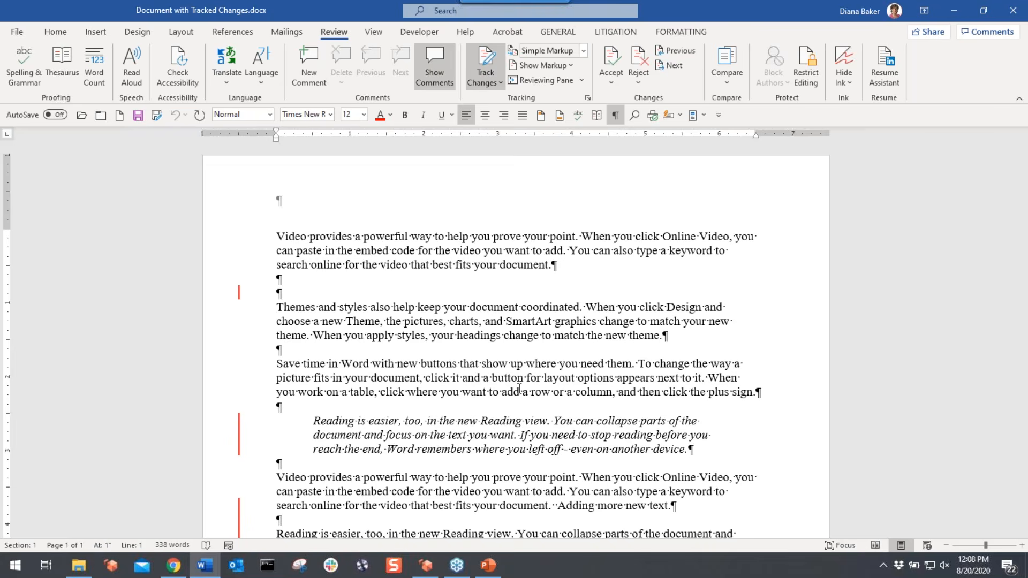
scroll(519, 389, "down", 1)
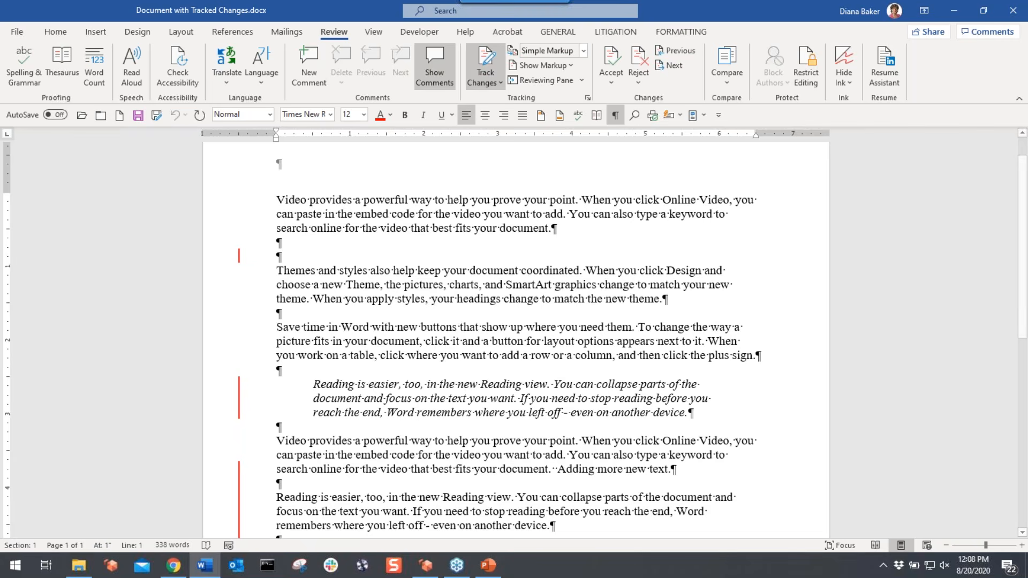
scroll(515, 332, "down", 3)
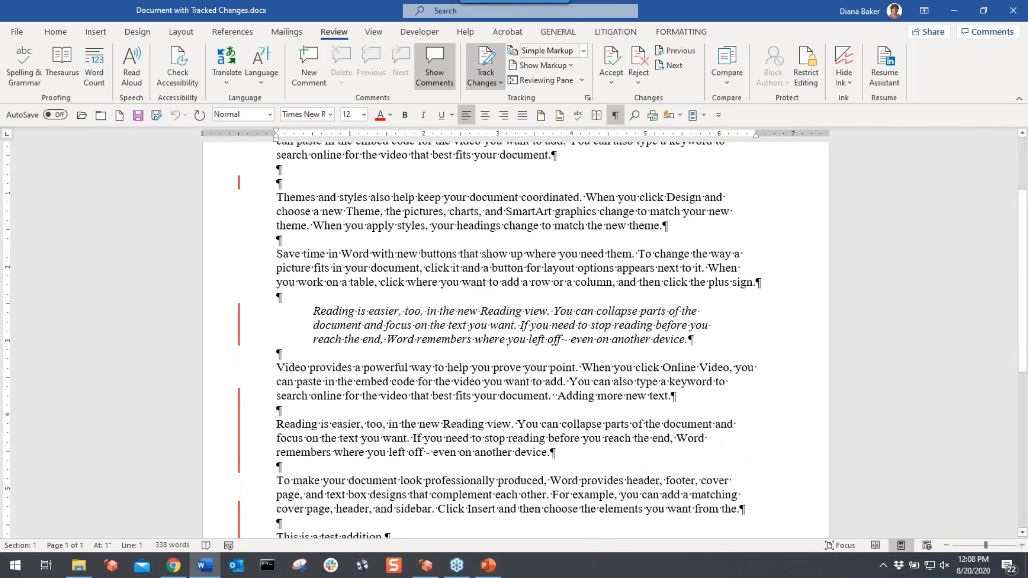
scroll(516, 337, "up", 3)
scroll(515, 338, "down", 5)
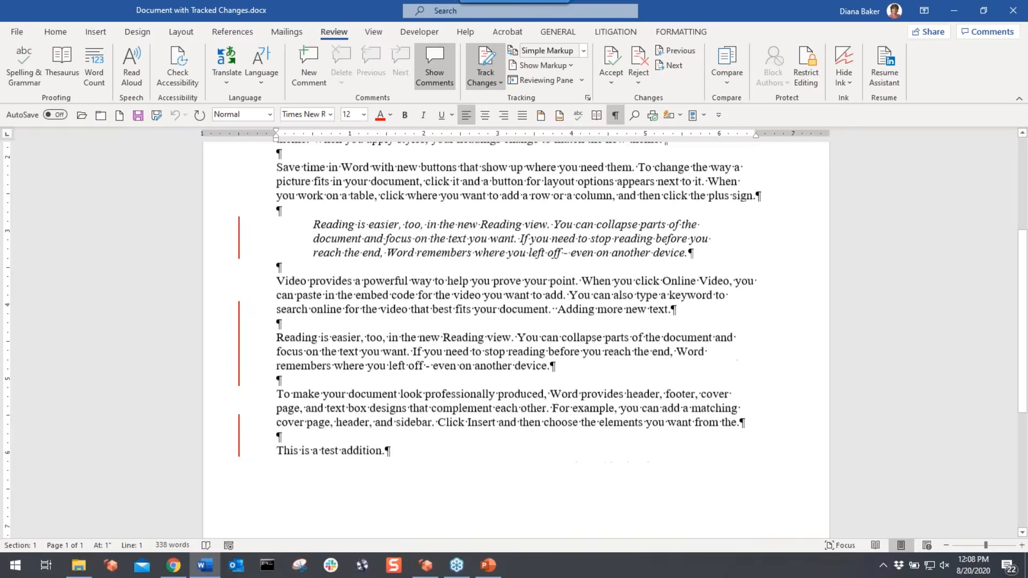
scroll(434, 356, "down", 4)
scroll(434, 356, "up", 12)
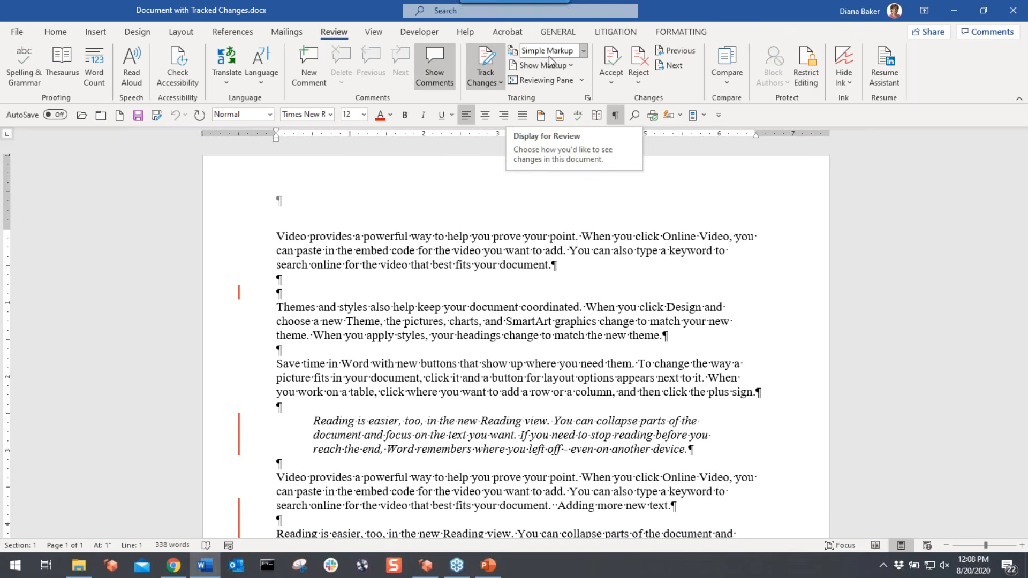
- Set Display for Review to All Markup and scroll to check the revision balloons
left_click(584, 50)
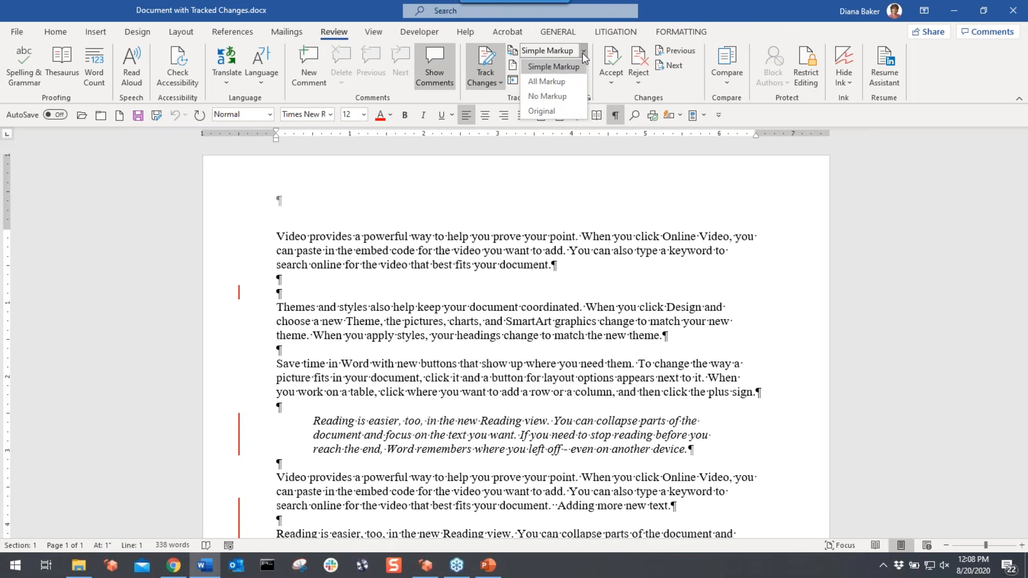
left_click(551, 81)
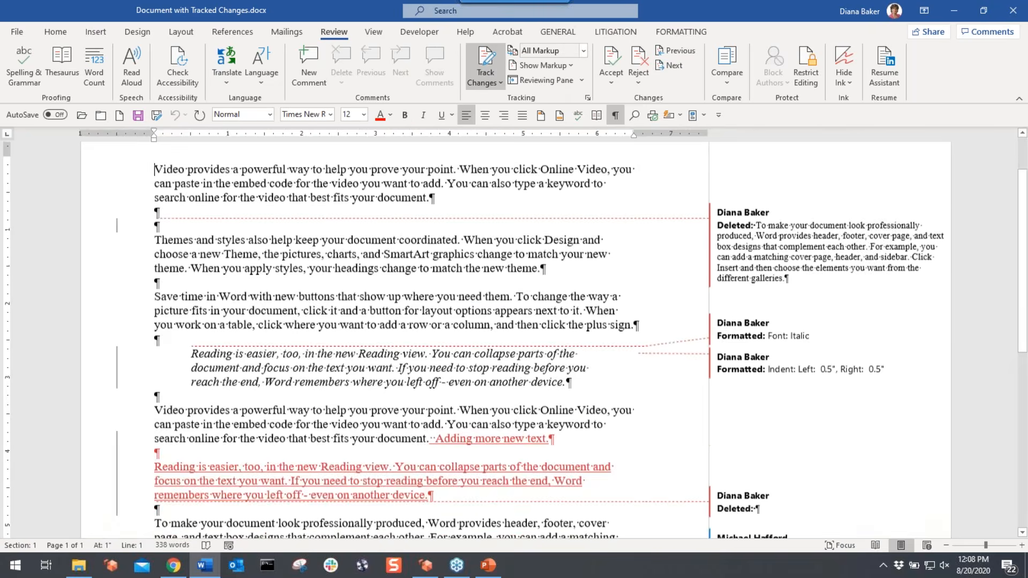
scroll(393, 337, "down", 6)
scroll(514, 338, "up", 8)
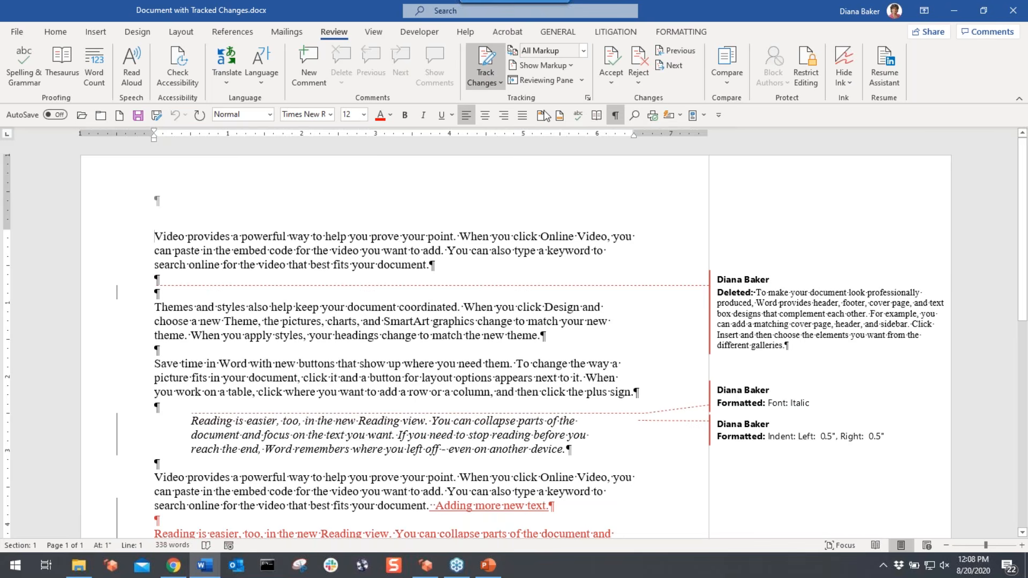
- Look through the Show Markup and Reviewing Pane menus, closing both unchanged
left_click(570, 65)
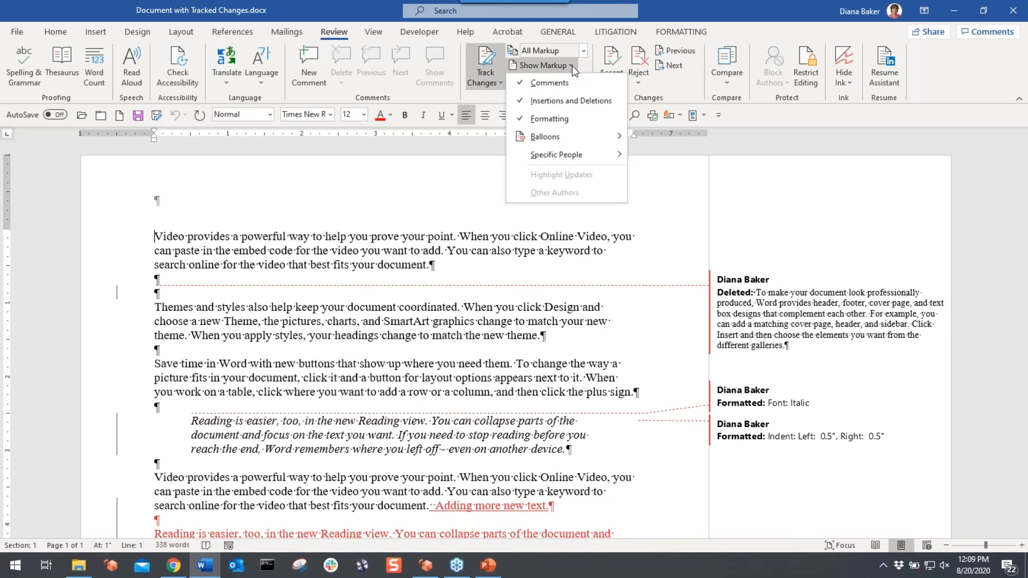
mouse_move(549, 134)
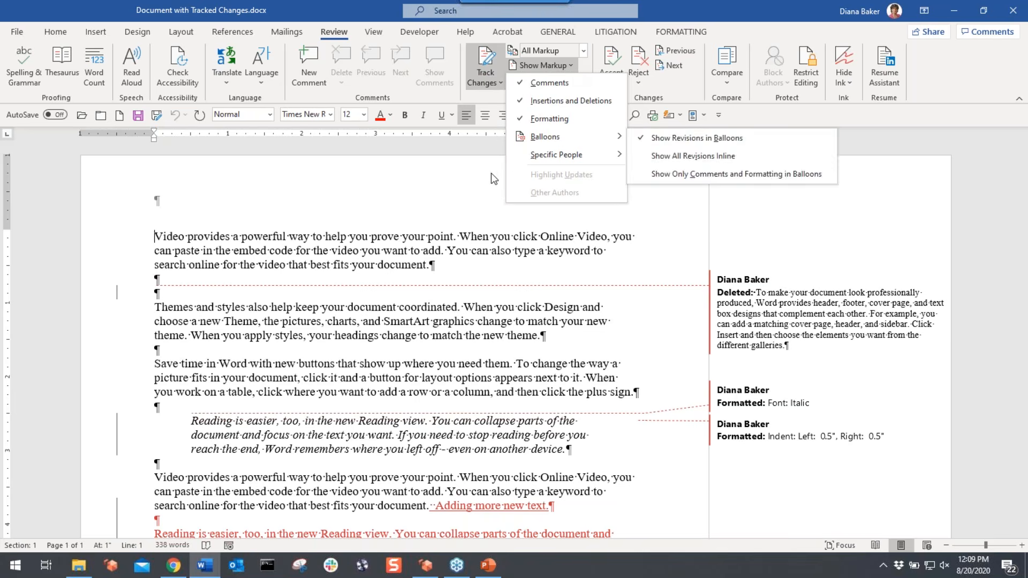
left_click(484, 99)
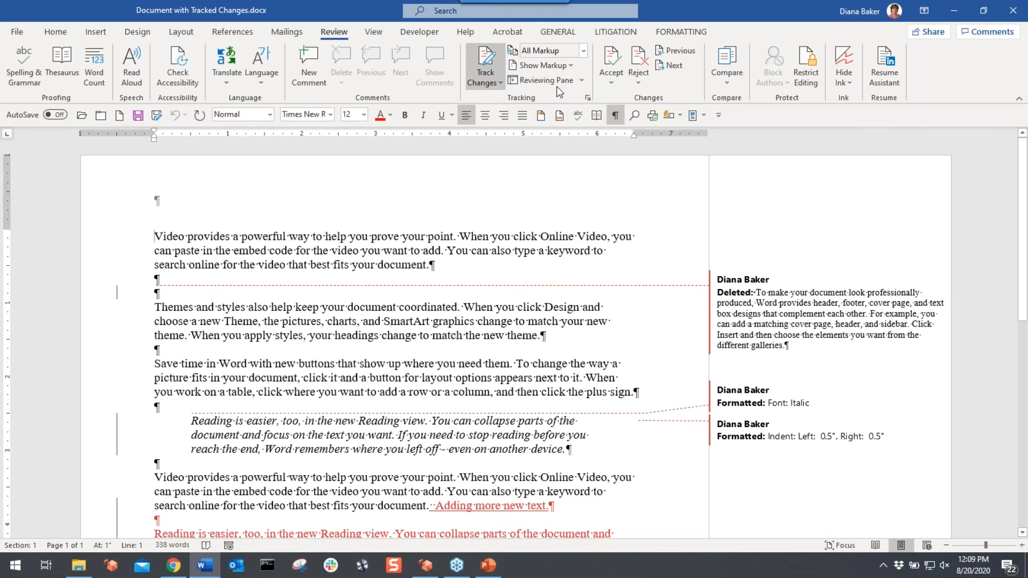
left_click(582, 80)
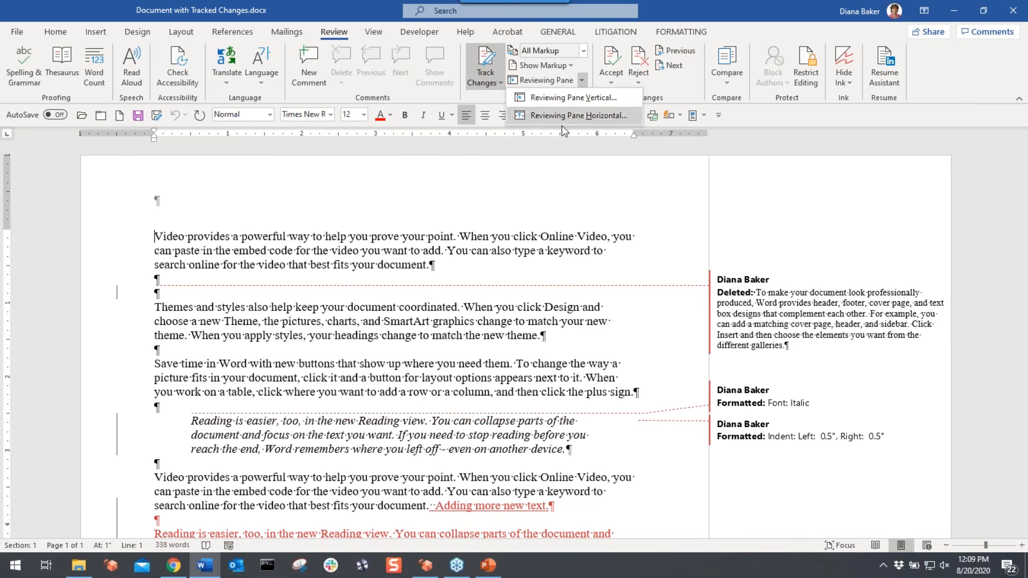
left_click(520, 194)
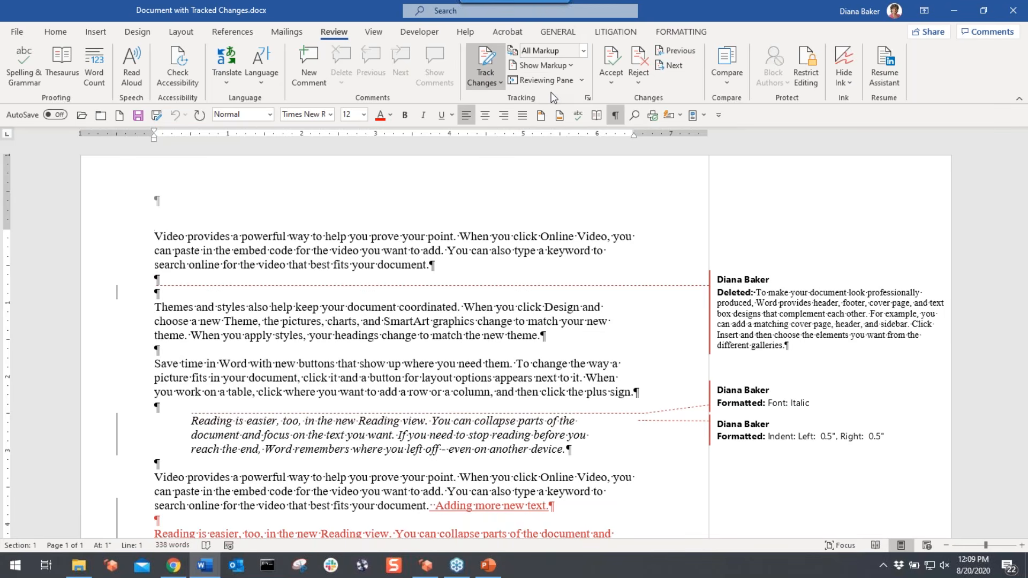
left_click(587, 99)
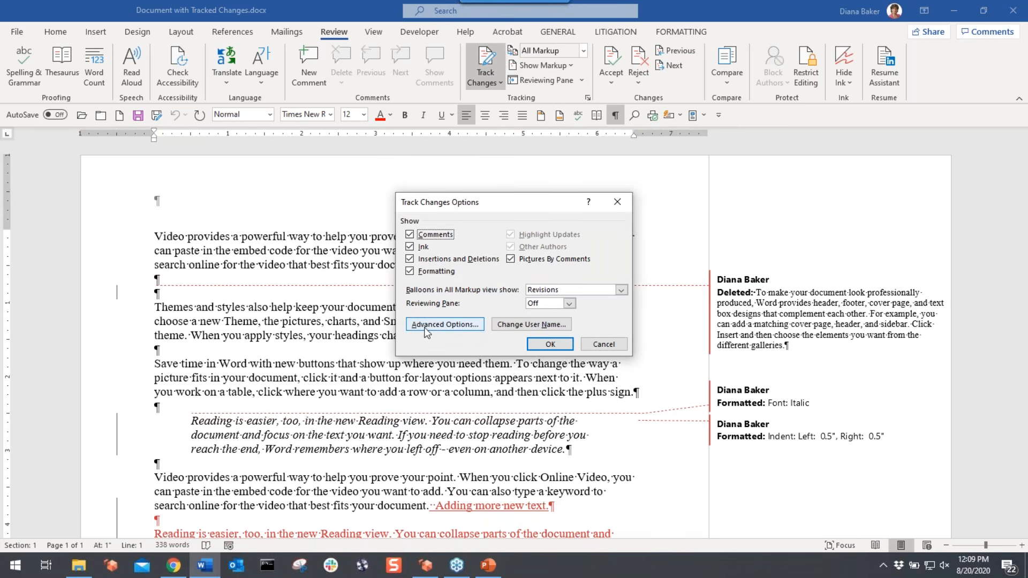
left_click(615, 346)
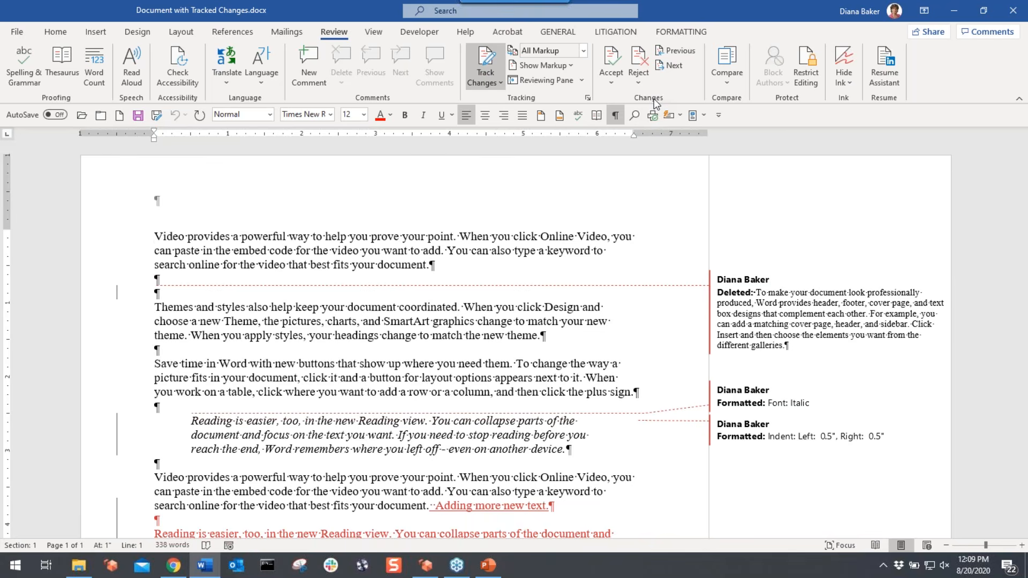
left_click(725, 81)
left_click(726, 85)
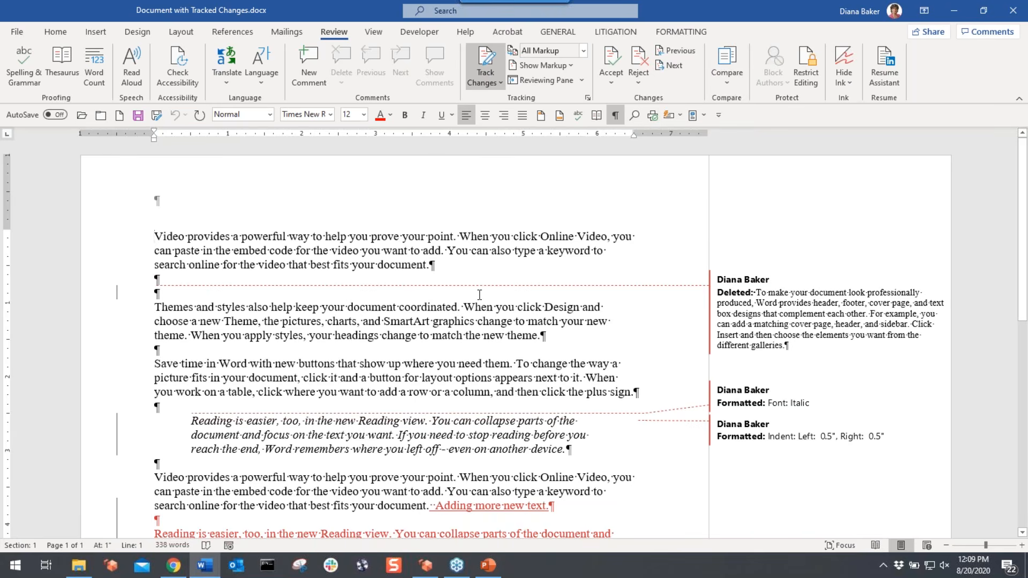
left_click(470, 336)
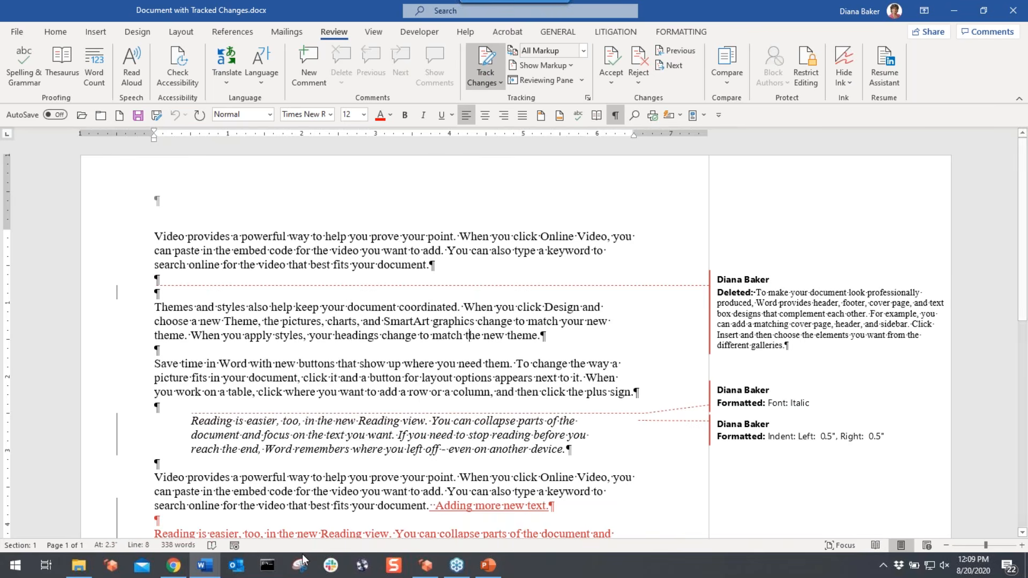
mouse_move(78, 565)
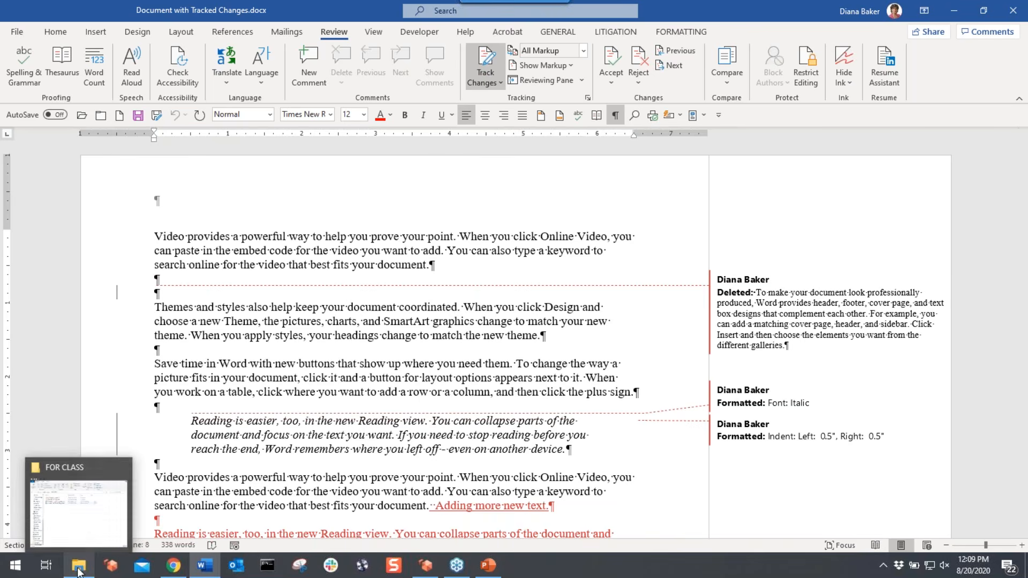
- Bring up Document to Start Track Changes.docx, turn Track Changes on, then off with Ctrl+Shift+E
left_click(79, 519)
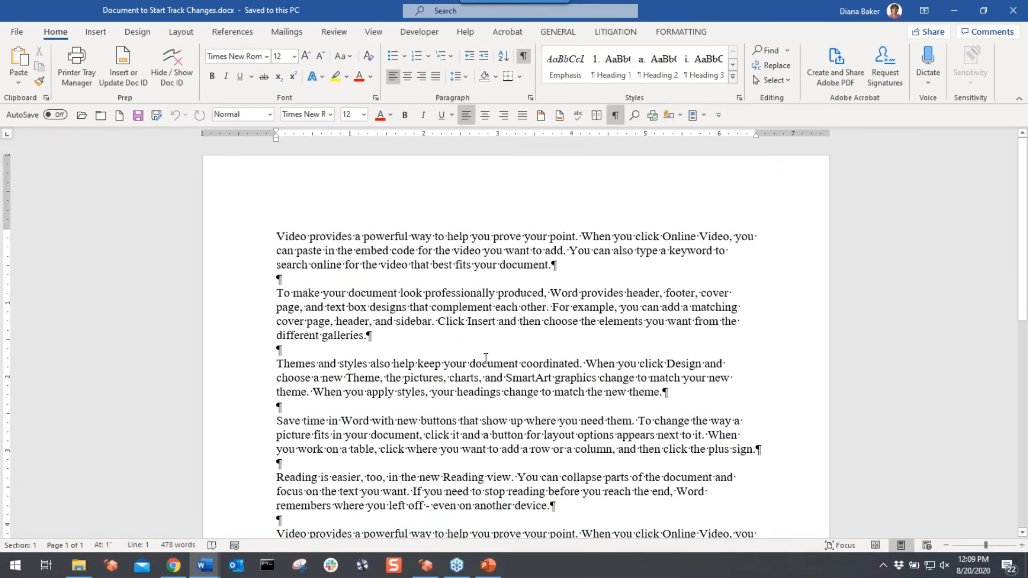
left_click(411, 282)
left_click(333, 32)
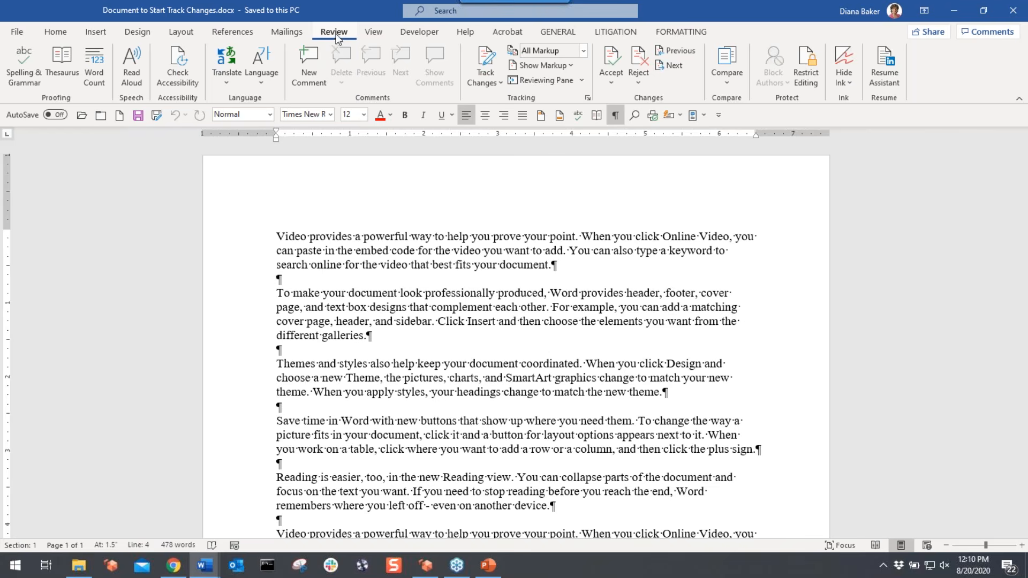
left_click(485, 67)
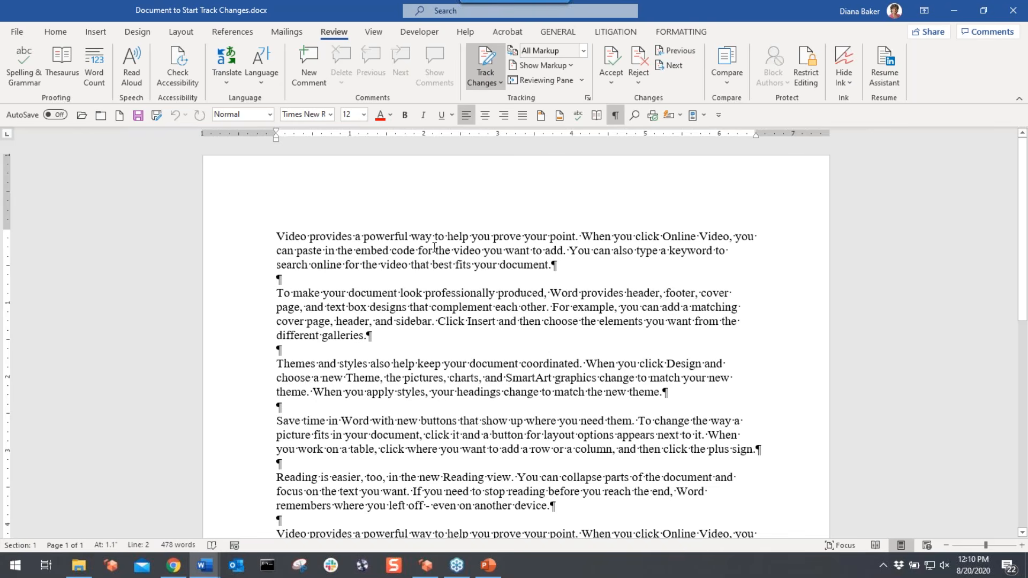
key("ctrl+shift+e")
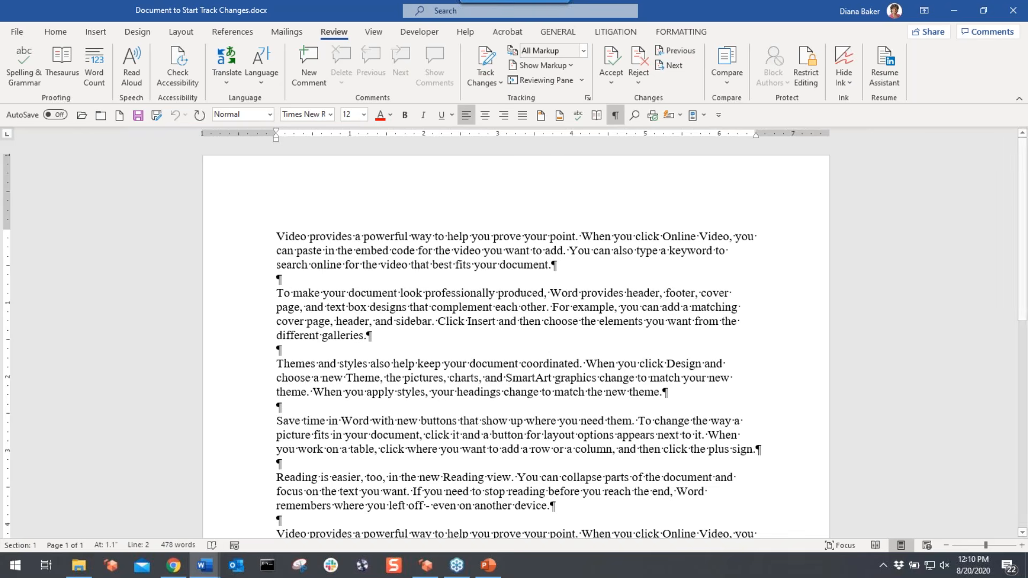
- Turn tracking back on and insert a string of random letters after 'different galleries.'
key("ctrl+shift+e")
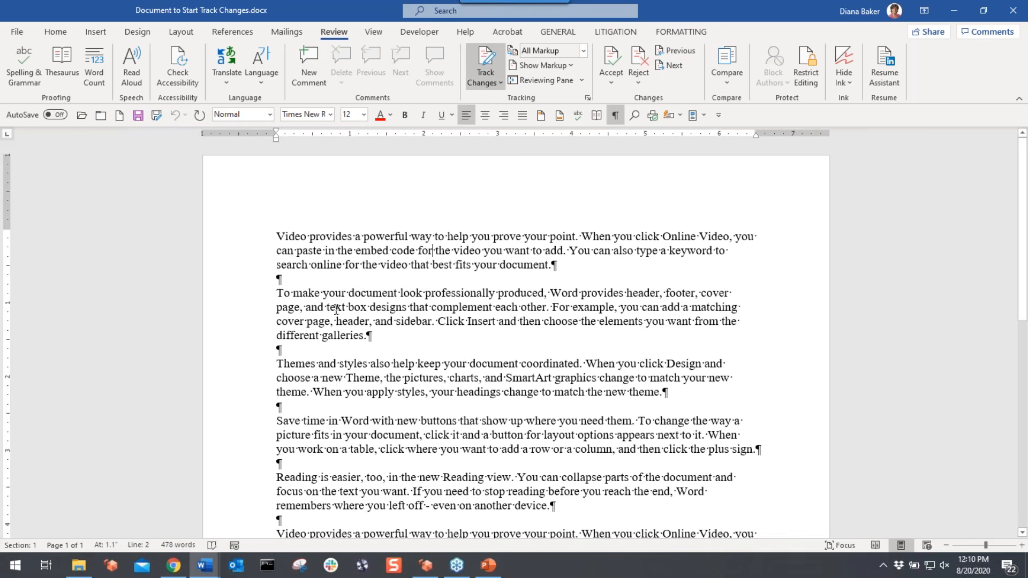
left_click(398, 334)
type("Adjsfasjdfasdkljfal;skja;lskja;lskjasd;lkjas;lkf;k")
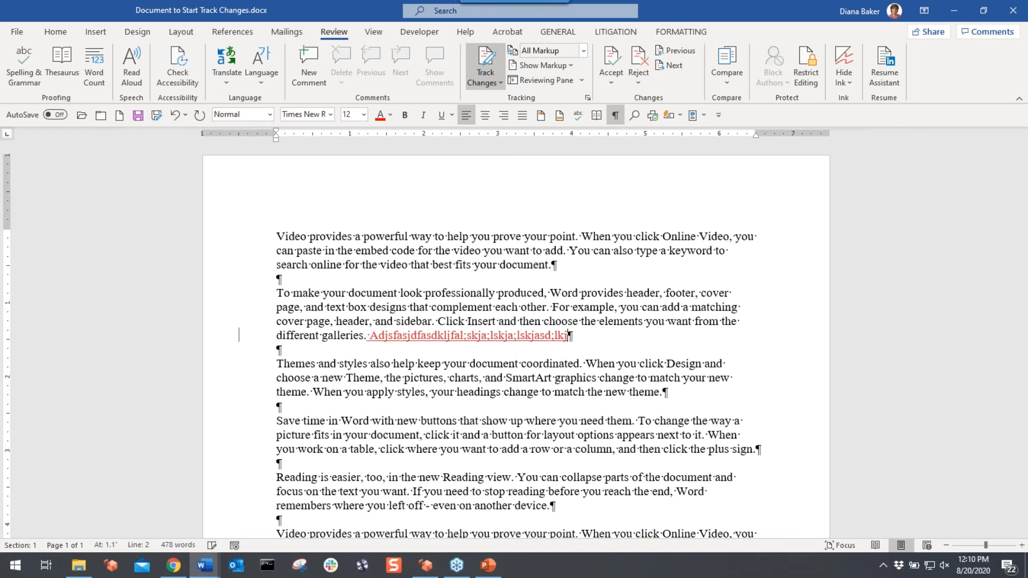
- Delete 'theme. When you apply styles, your' as a tracked change and raise the open-document previews
left_click(287, 391)
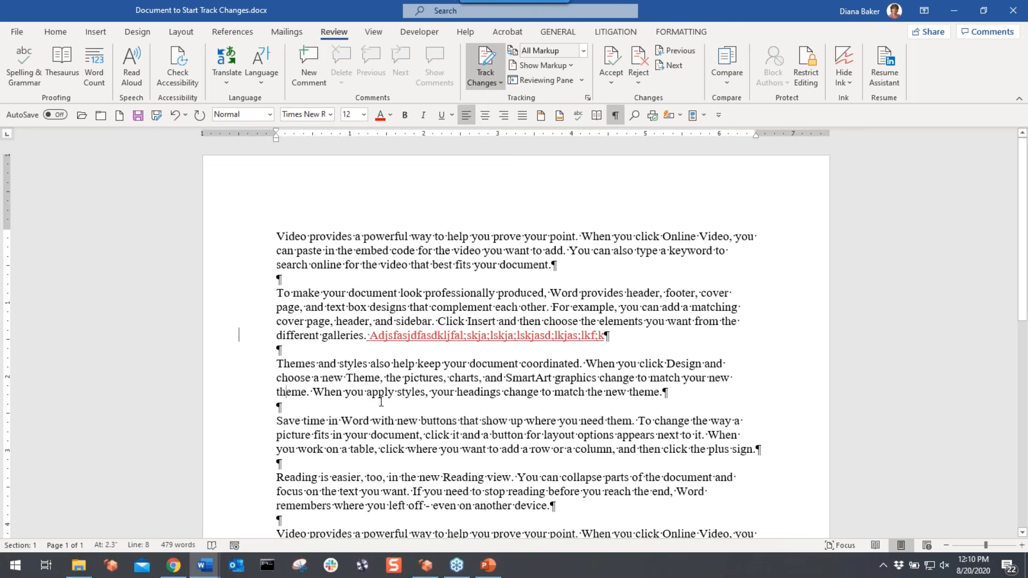
left_click_drag(382, 402, 435, 391)
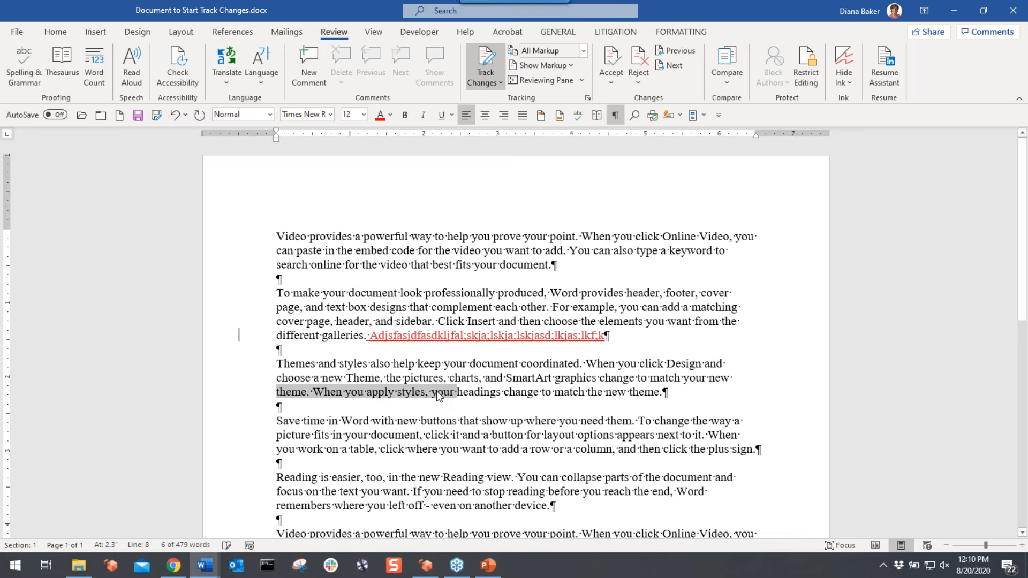
key("Delete")
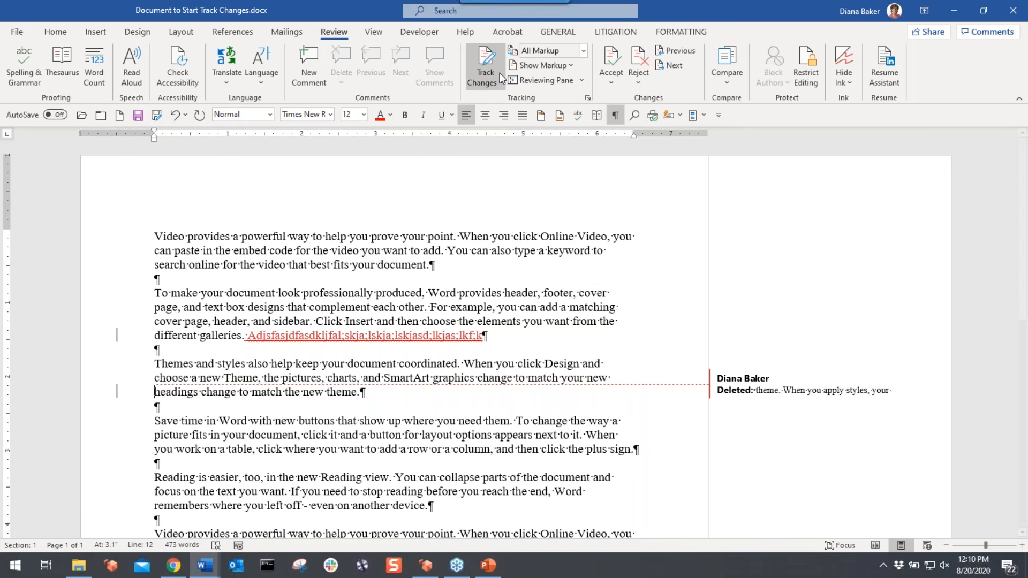
mouse_move(453, 341)
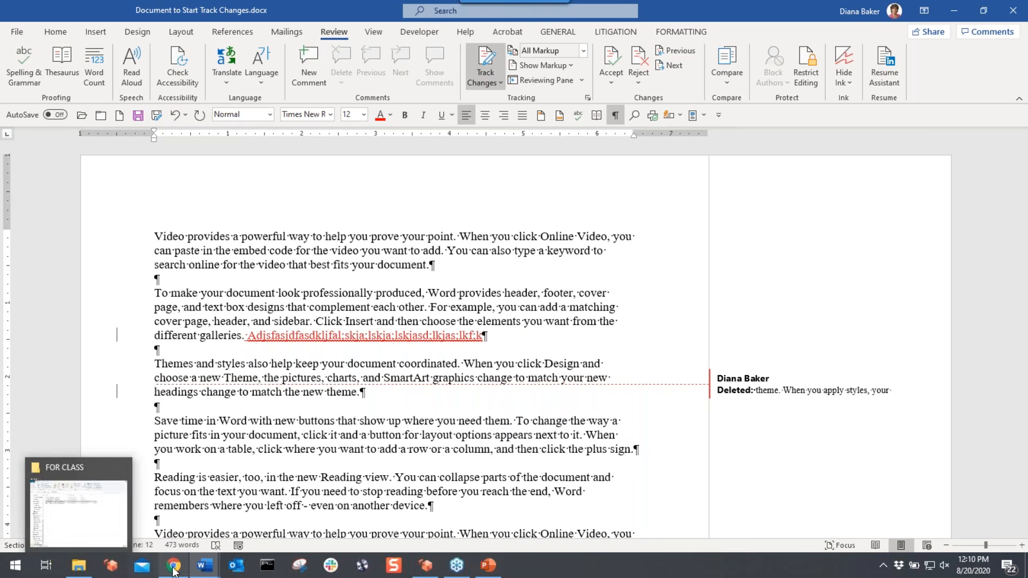
mouse_move(205, 565)
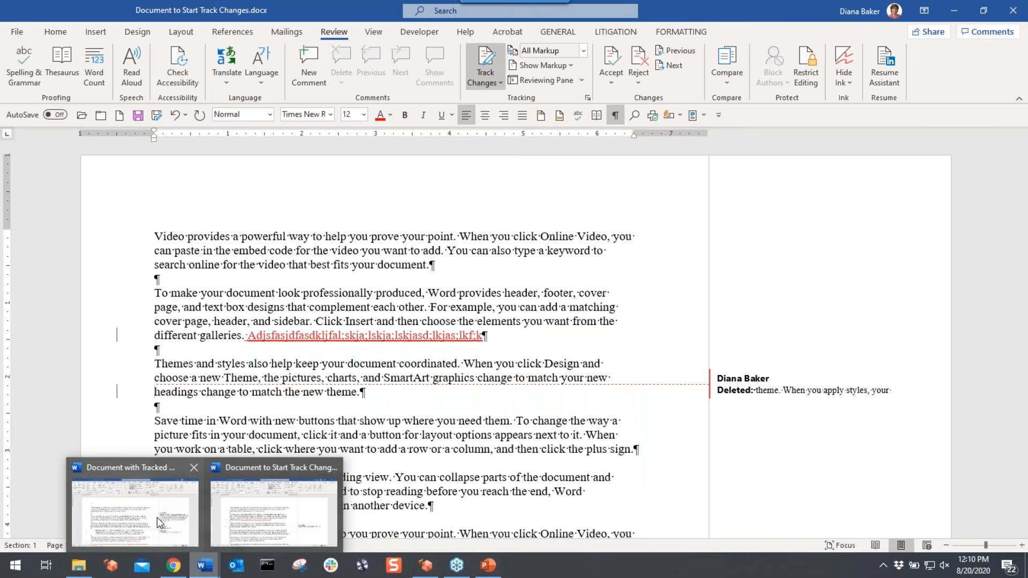
- Switch to Document with Tracked Changes and scroll through its marked-up revisions
left_click(156, 517)
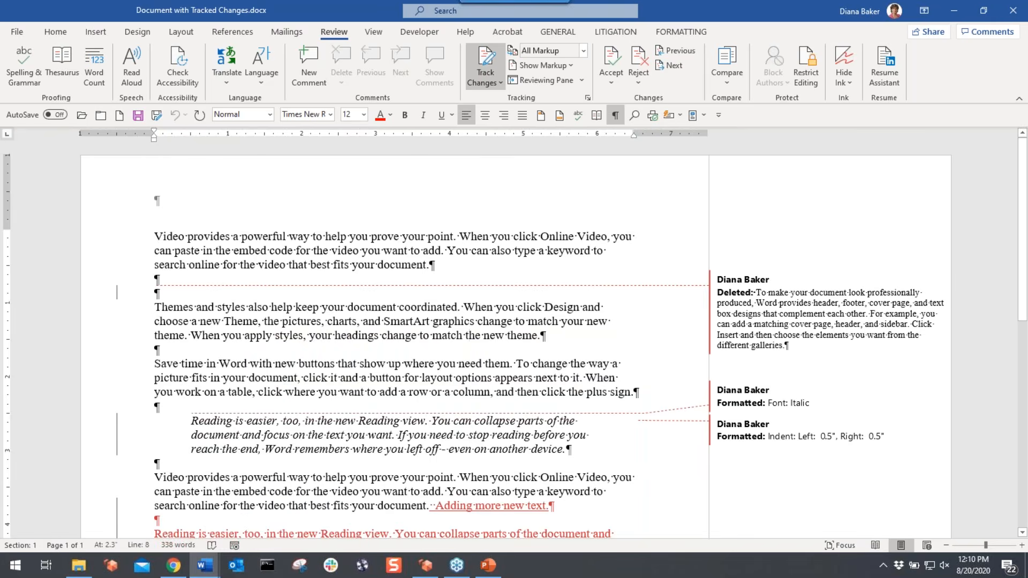
scroll(469, 234, "down", 3)
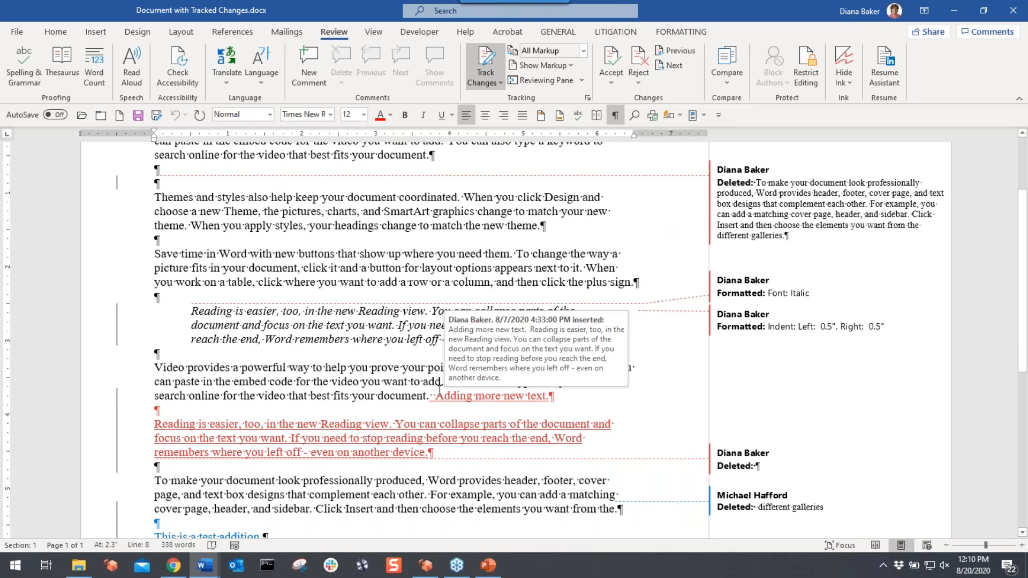
scroll(468, 335, "up", 3)
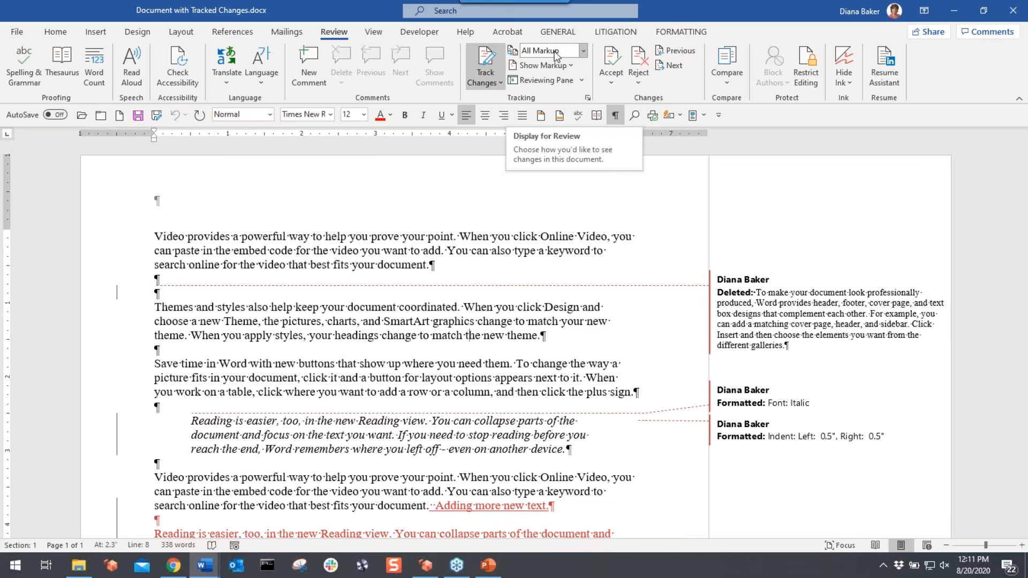
left_click(583, 50)
key("Escape")
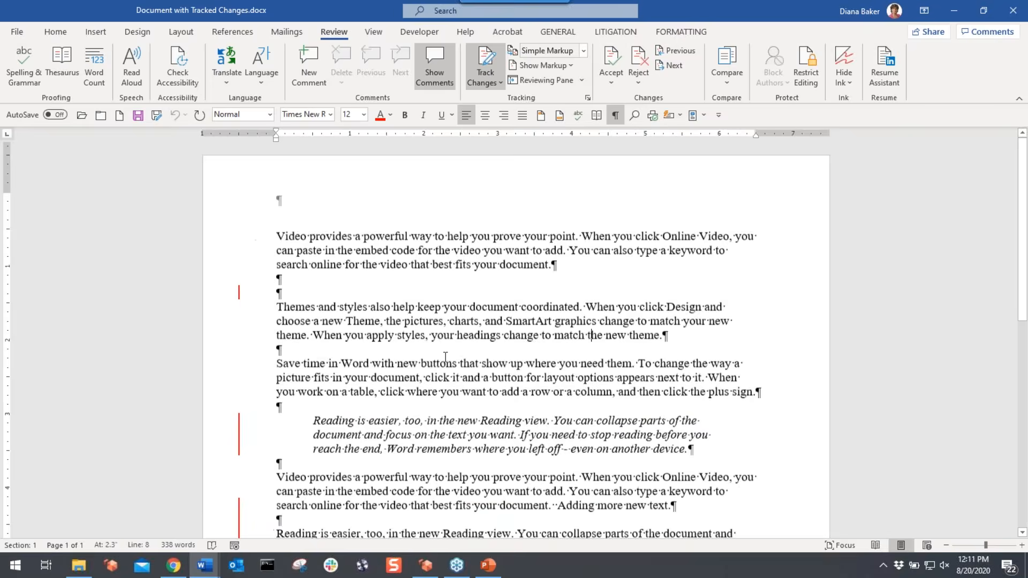
scroll(460, 300, "down", 3)
scroll(463, 371, "down", 1)
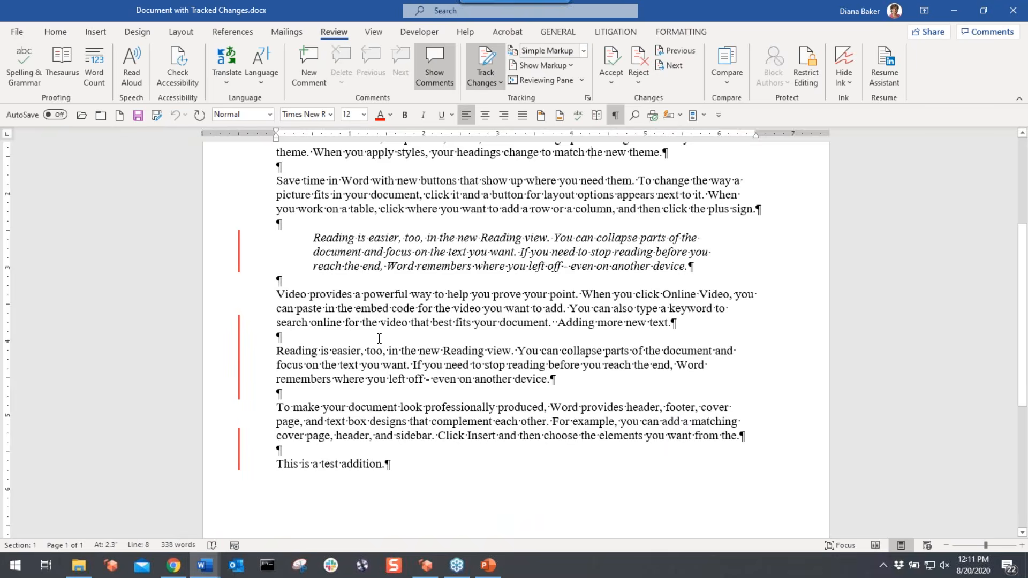
scroll(379, 338, "up", 3)
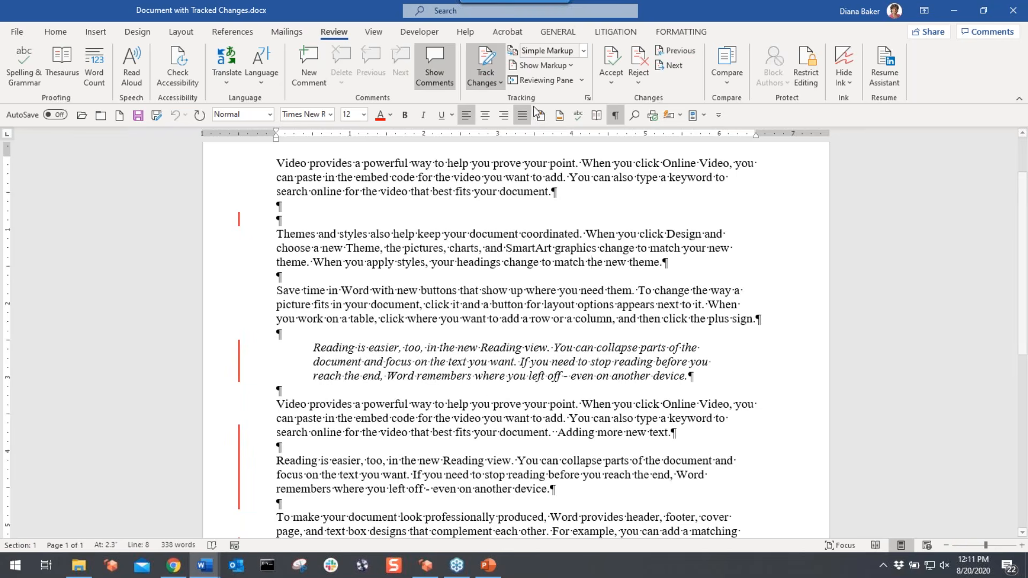
left_click(541, 79)
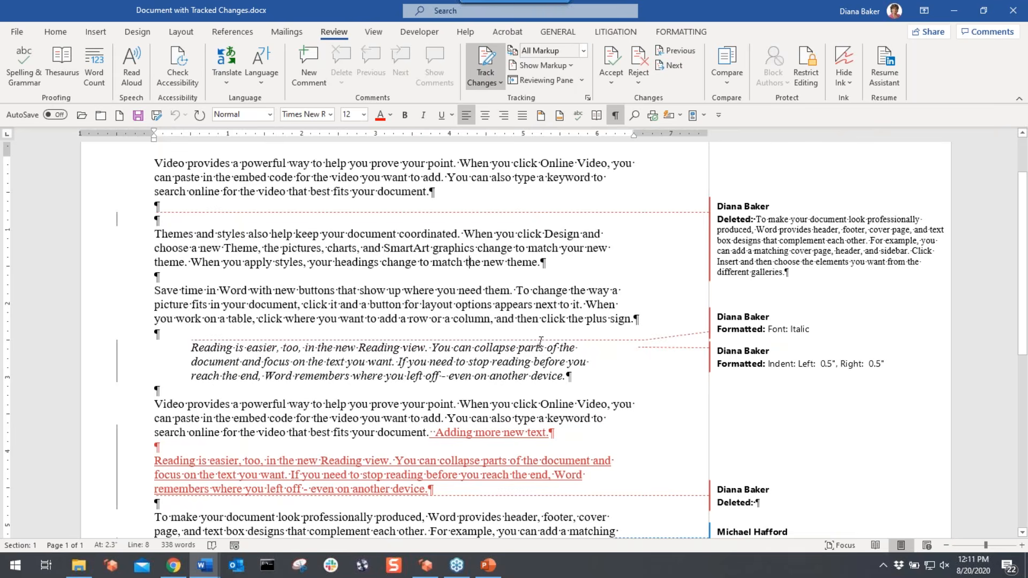
- Change the Display for Review view to No Markup, then to Original
left_click(583, 51)
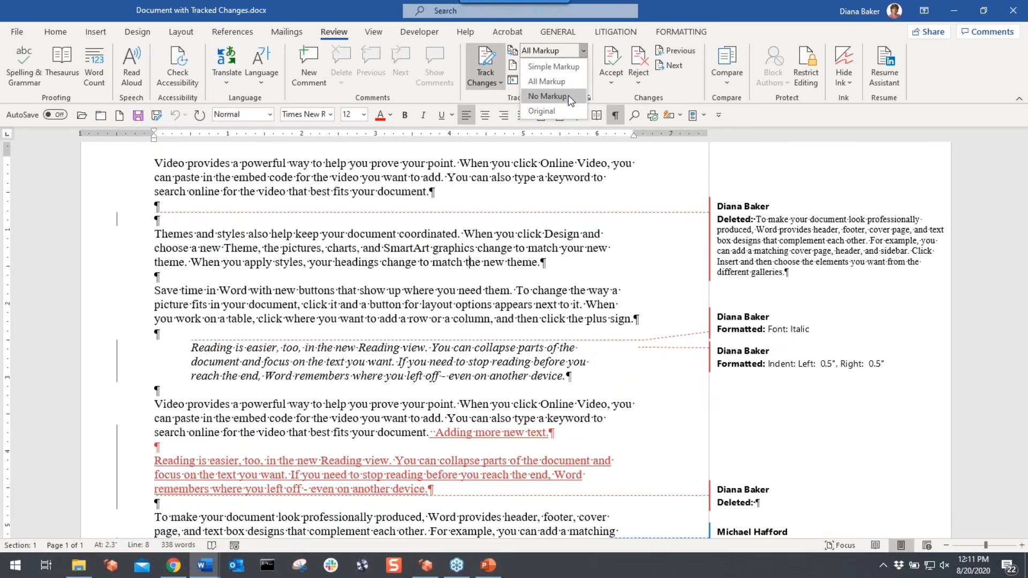
key("Escape")
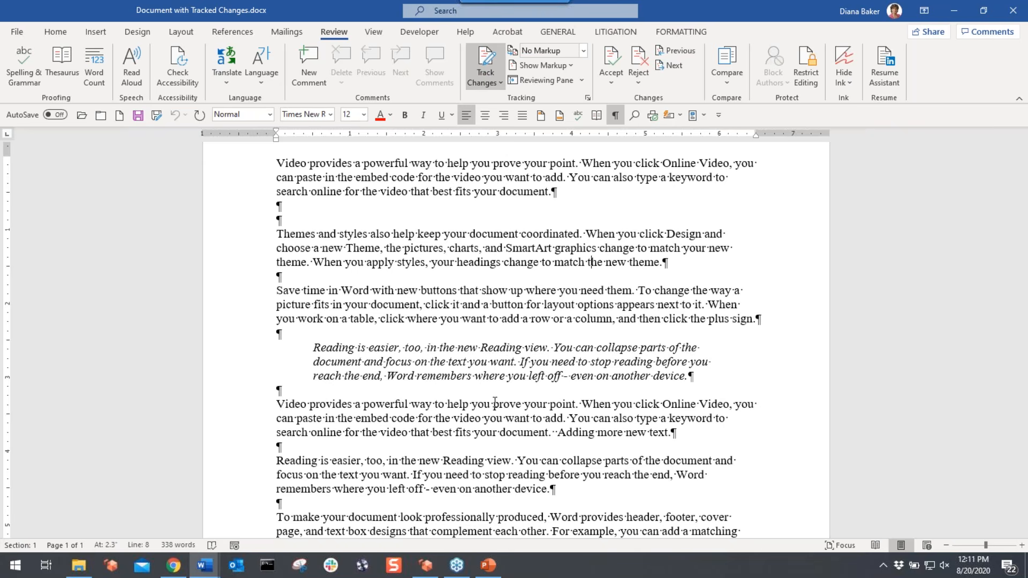
scroll(495, 402, "up", 3)
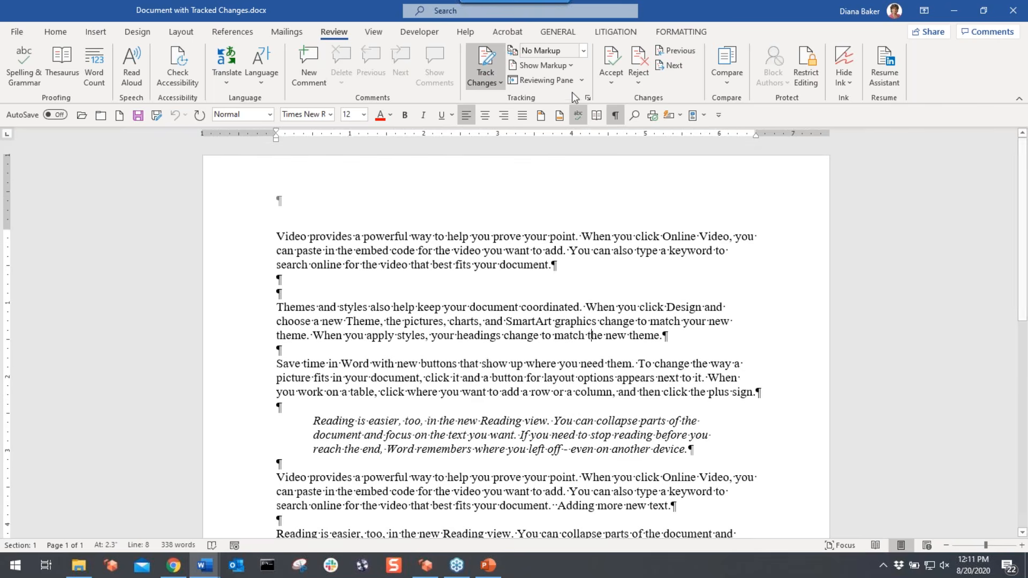
left_click(583, 50)
left_click(548, 112)
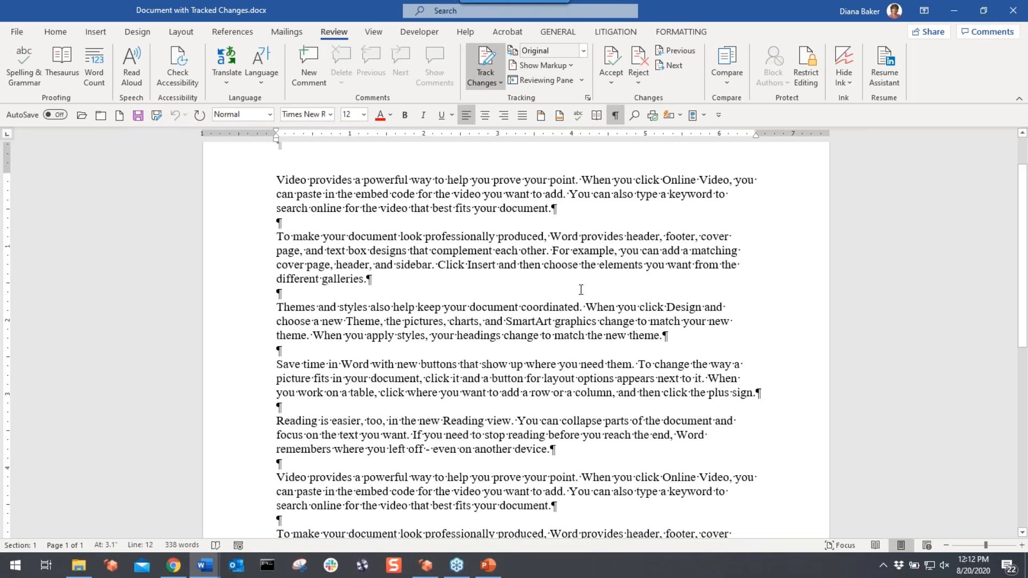
- Set Display for Review to All Markup, then switch it to No Markup
left_click(583, 51)
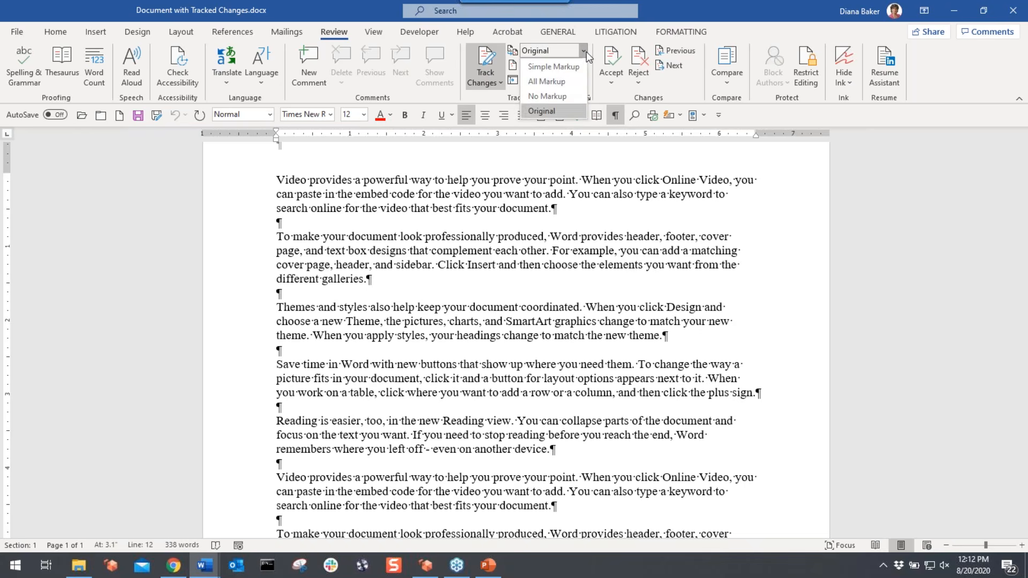
left_click(539, 85)
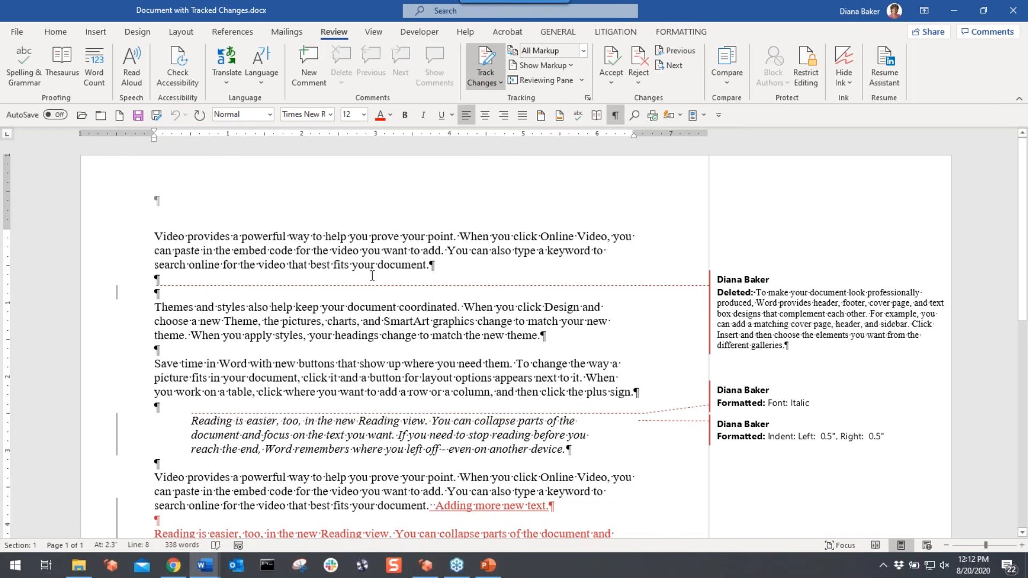
left_click(583, 51)
left_click(558, 97)
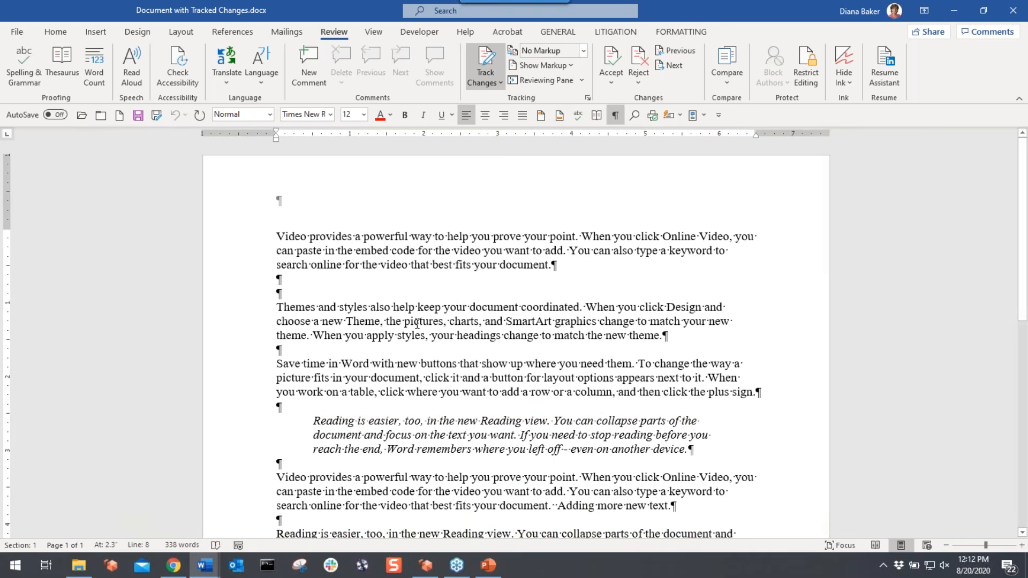
- Scroll the clean No Markup text, place the cursor in the Themes paragraph, and return to Review
scroll(417, 324, "down", 1)
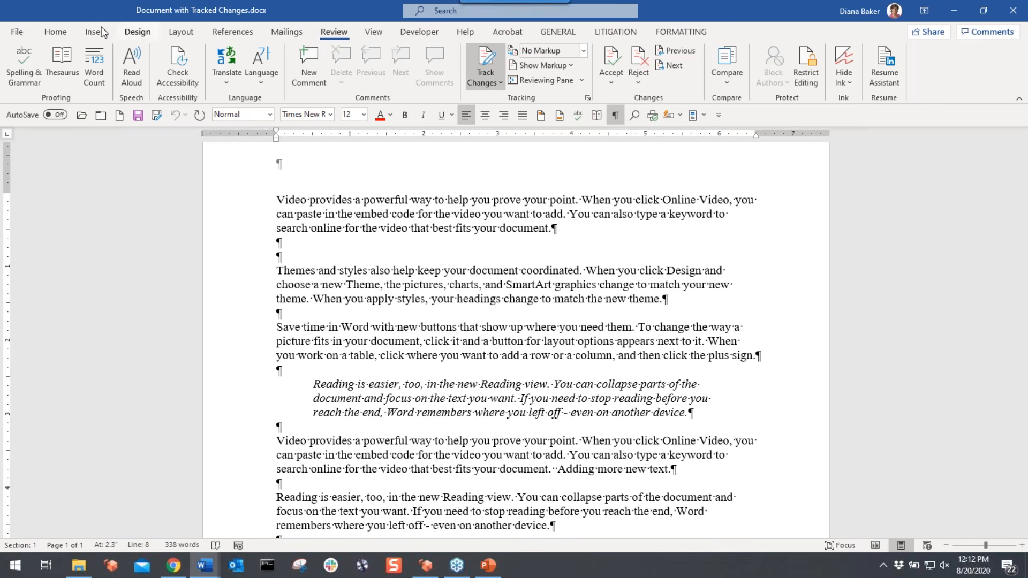
left_click(55, 32)
left_click(450, 271)
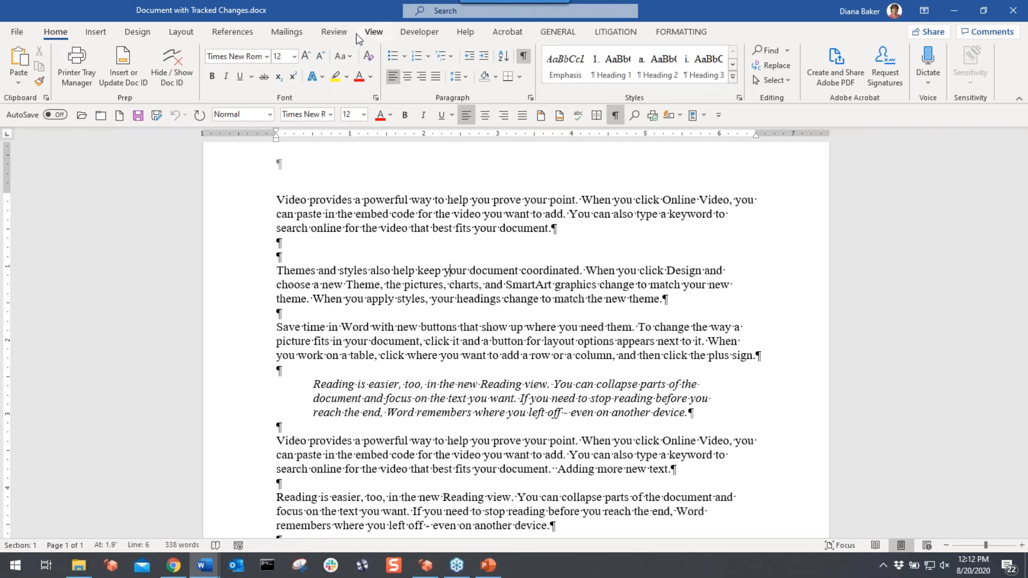
left_click(334, 32)
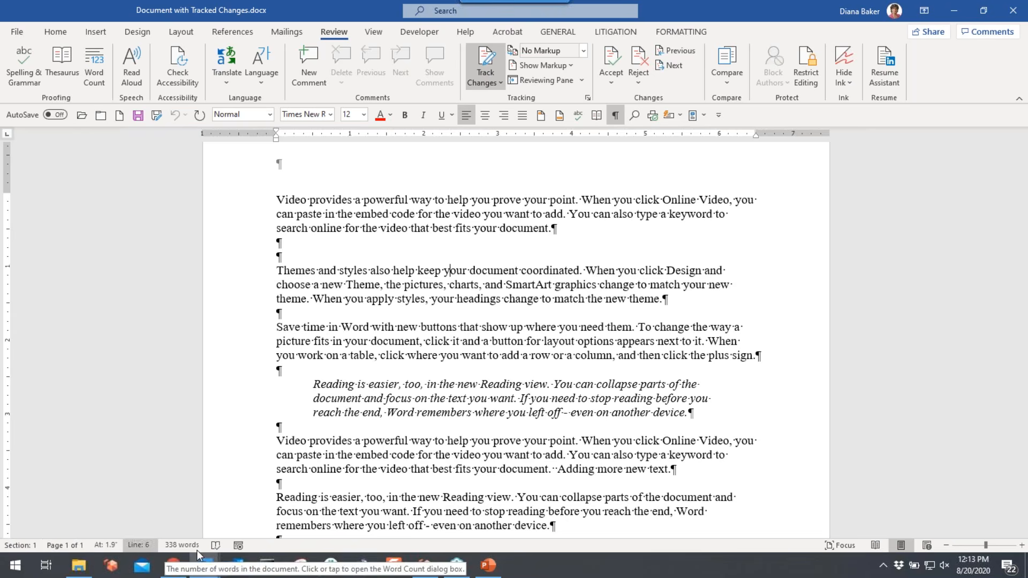
- Add the Track Changes indicator to the status bar, then click into the Save time paragraph
right_click(266, 543)
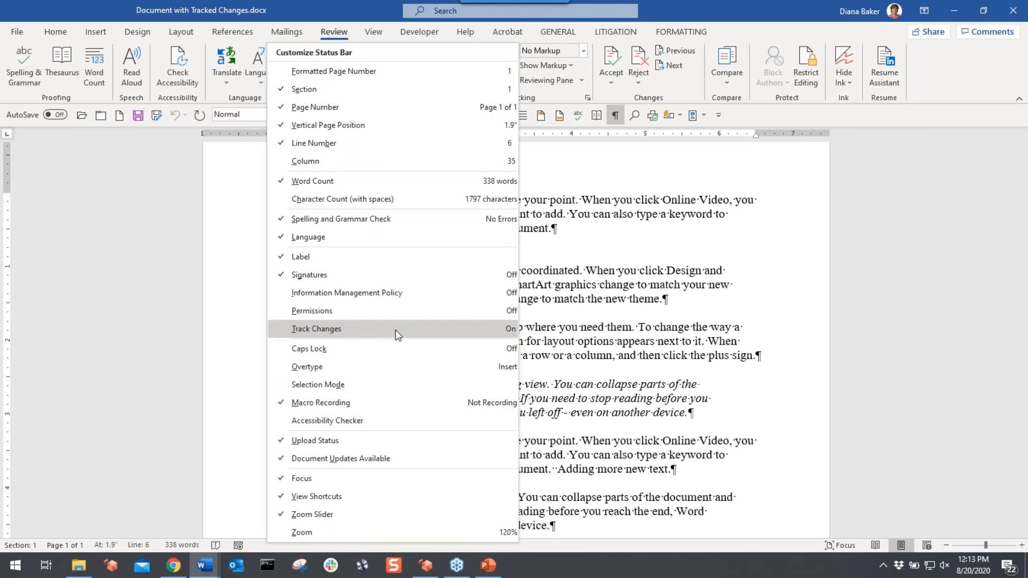
left_click(278, 329)
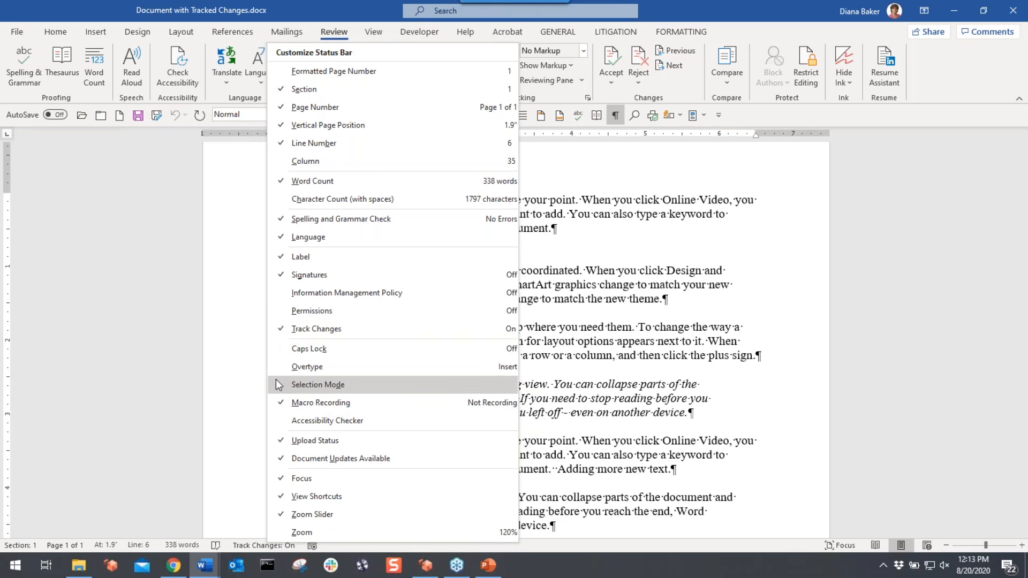
left_click(700, 449)
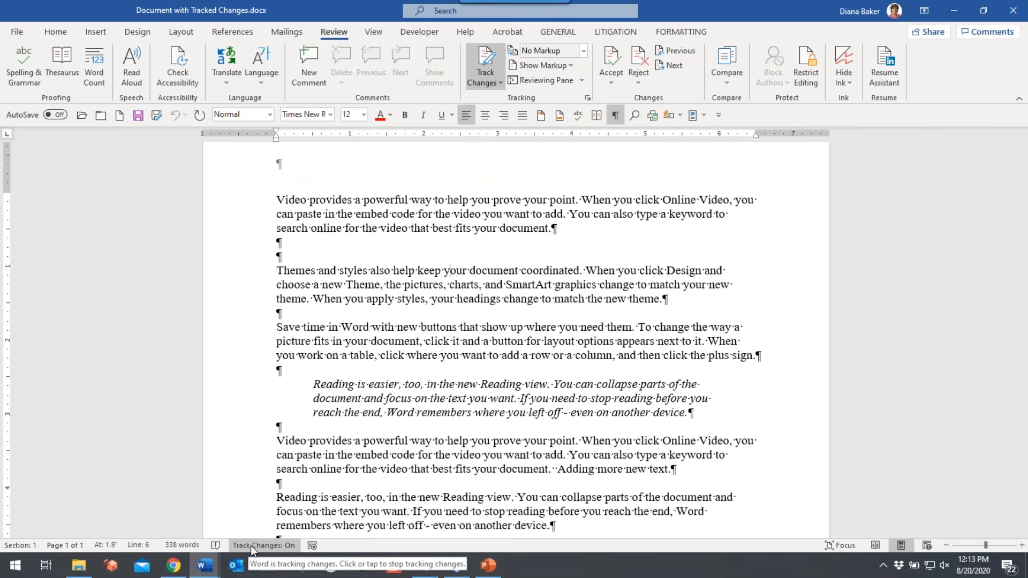
left_click(471, 328)
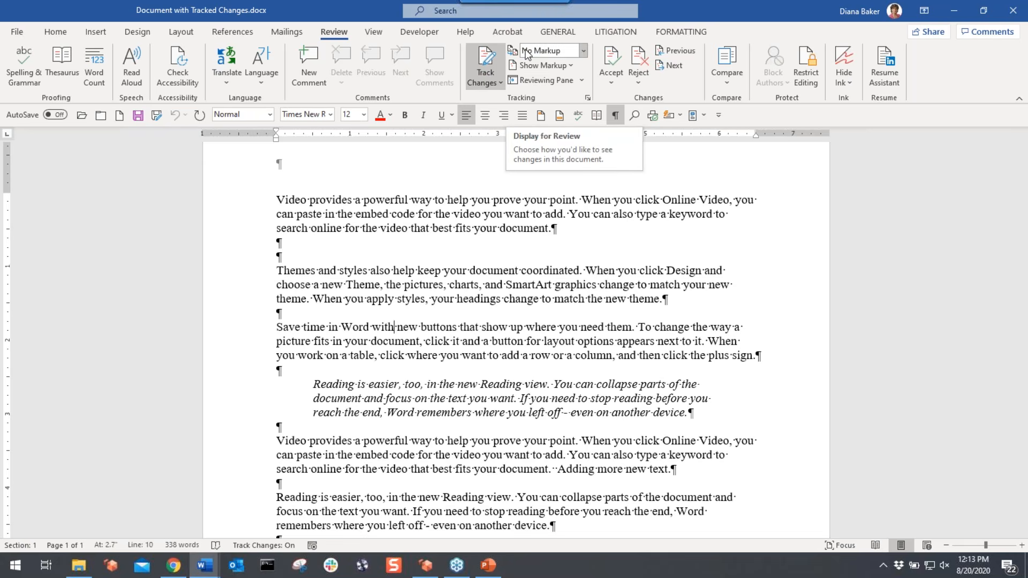
- Switch Display for Review to All Markup and scroll through the revision balloons
left_click(584, 50)
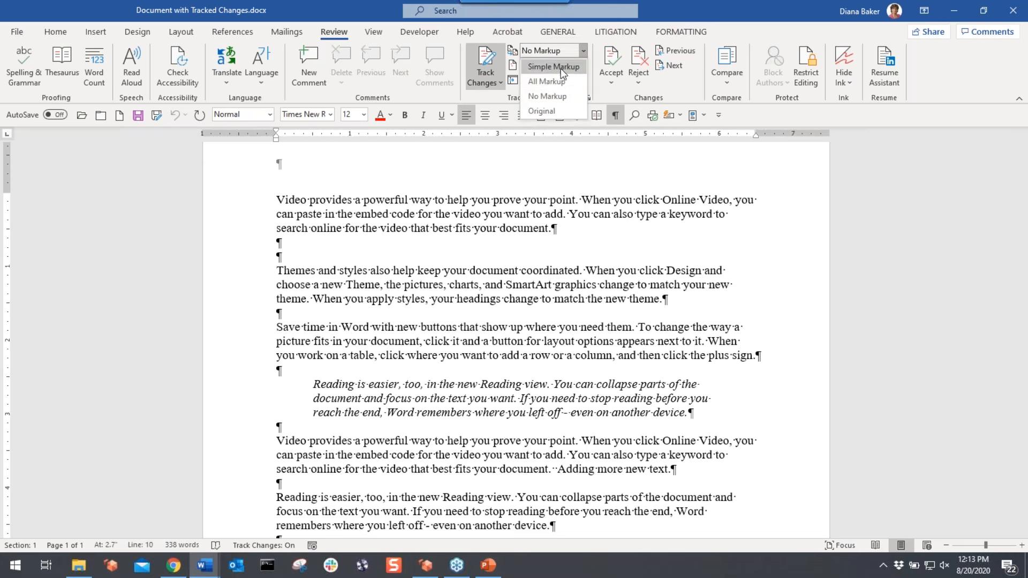
left_click(546, 81)
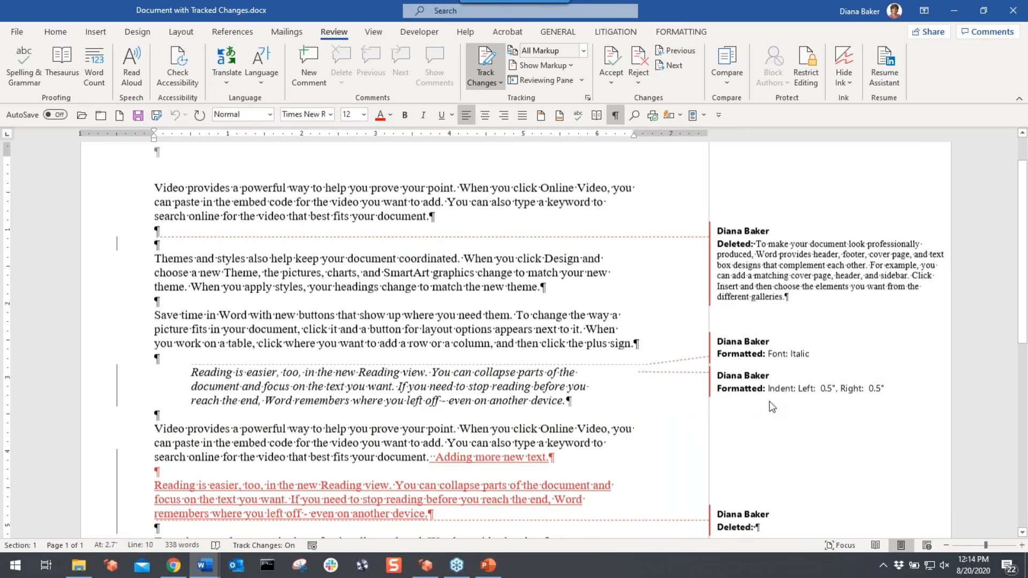
scroll(771, 406, "down", 2)
scroll(772, 406, "down", 1)
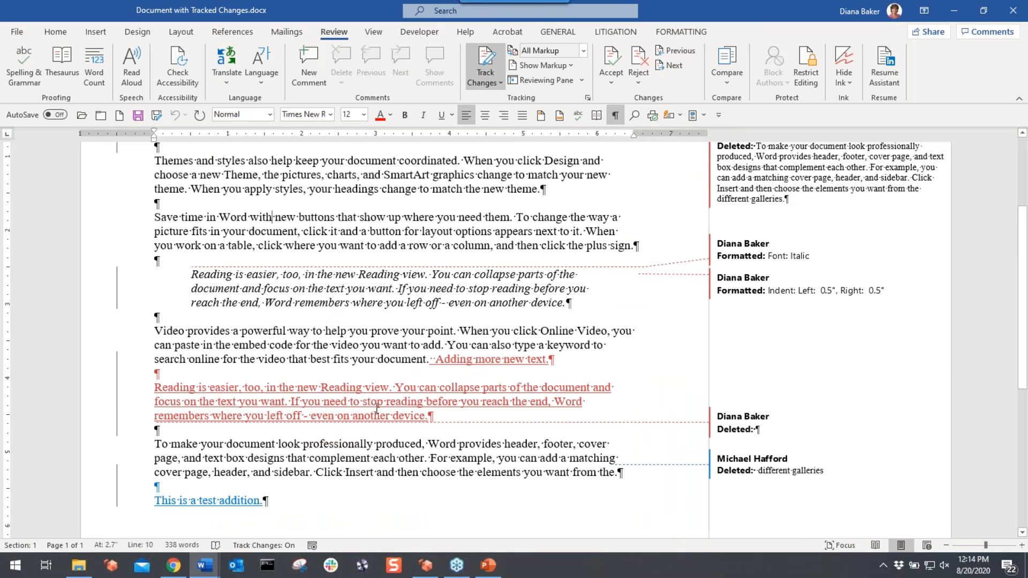
scroll(377, 409, "up", 3)
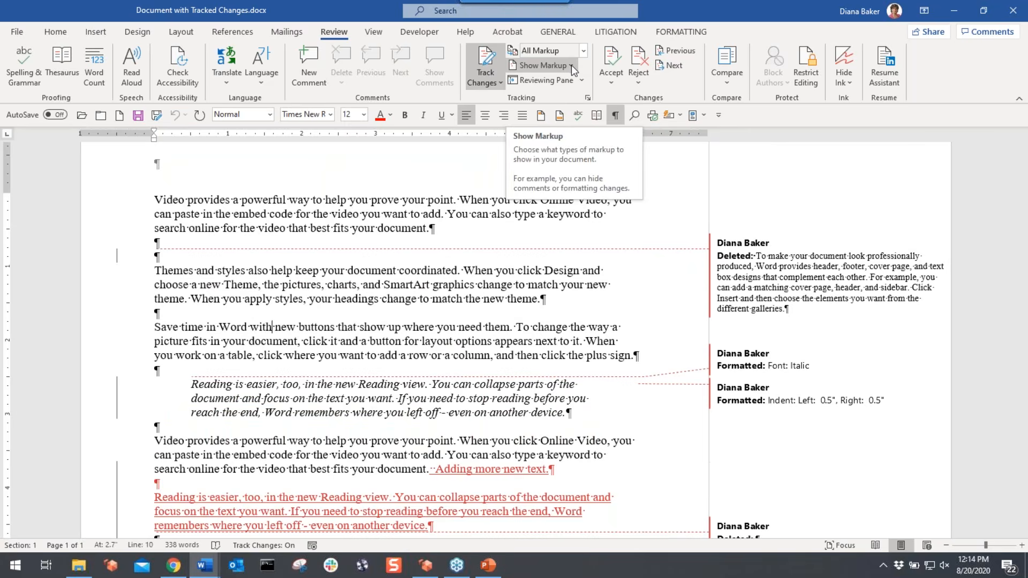
- Bring up the Show Markup menu's Balloons choices for how revisions are displayed
left_click(571, 65)
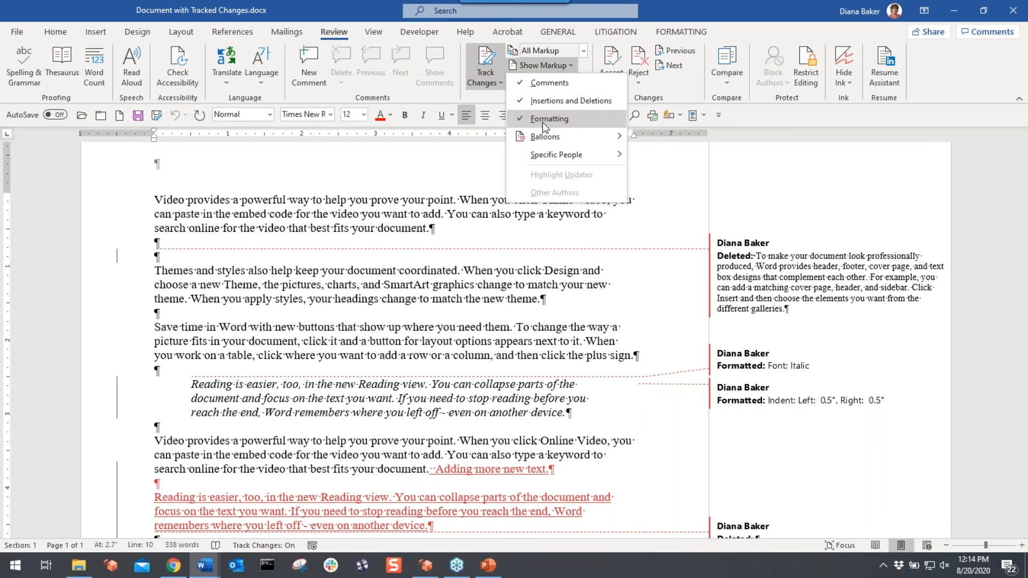
mouse_move(544, 140)
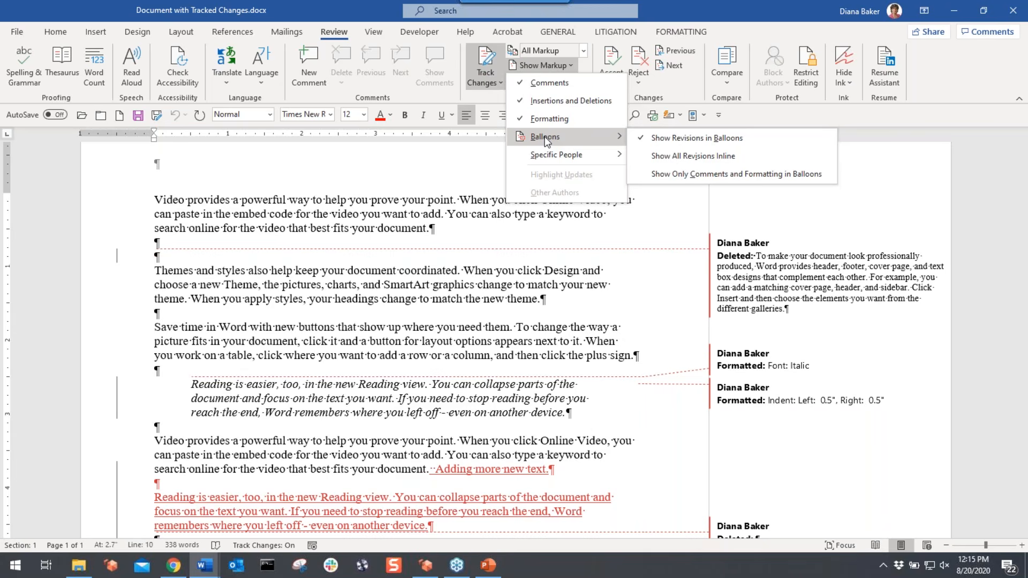
- Show all revisions inline so the deleted paragraph appears struck through in red within the text
left_click(677, 155)
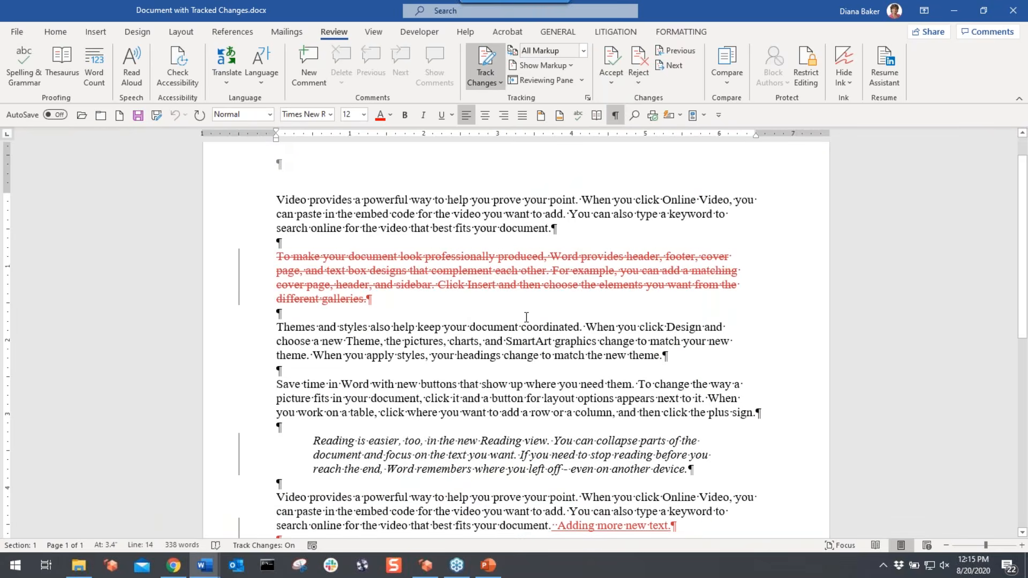
scroll(526, 317, "down", 1)
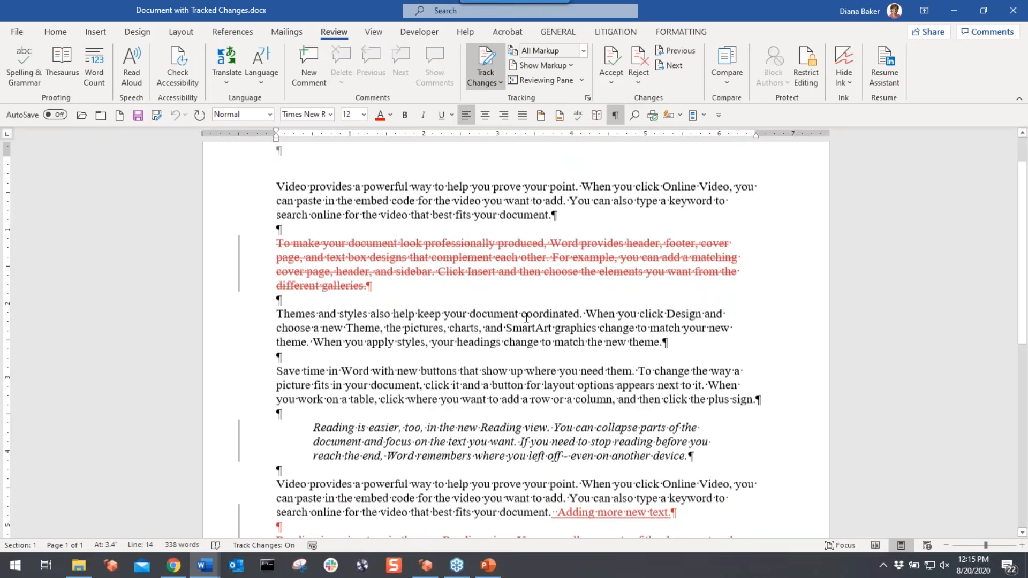
scroll(527, 317, "down", 10)
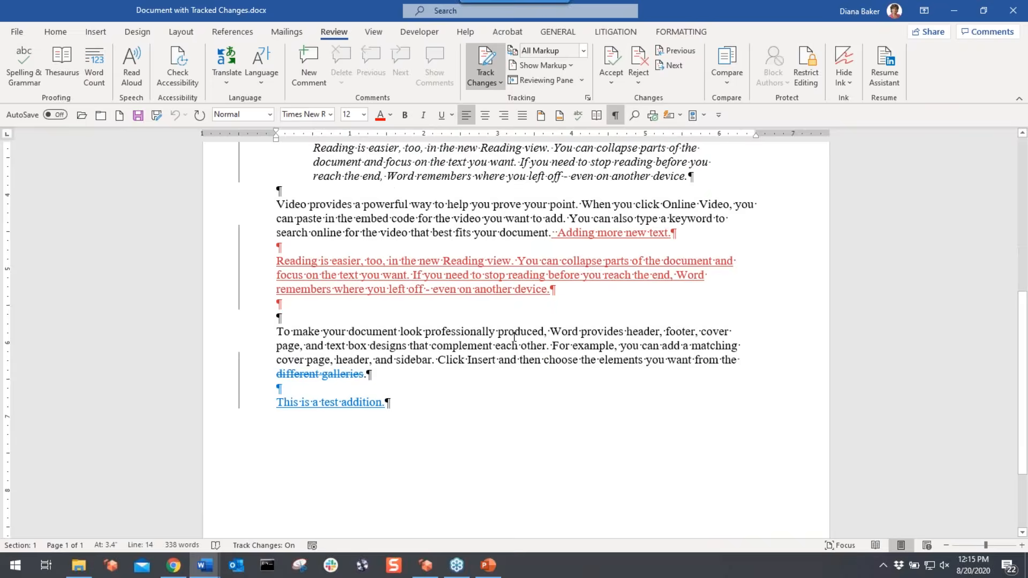
scroll(513, 336, "up", 10)
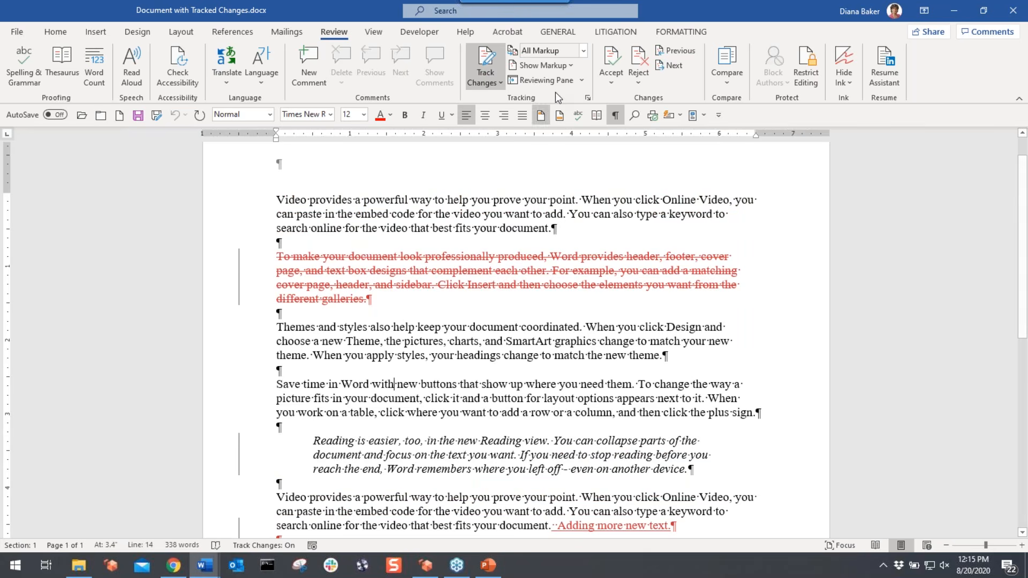
left_click(542, 65)
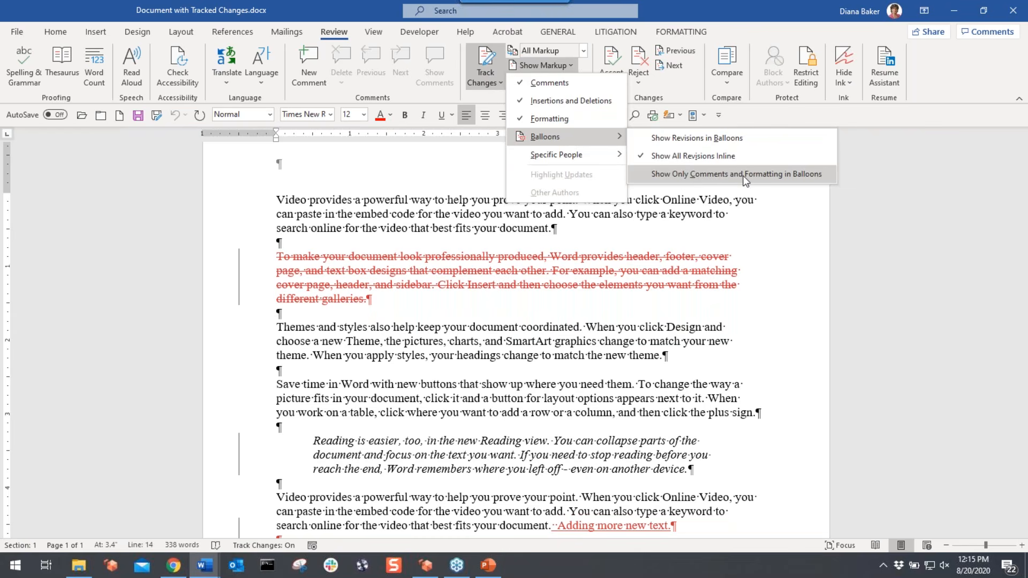
- Limit balloons to comments and formatting, leaving the italic and indent changes in the margin
left_click(784, 176)
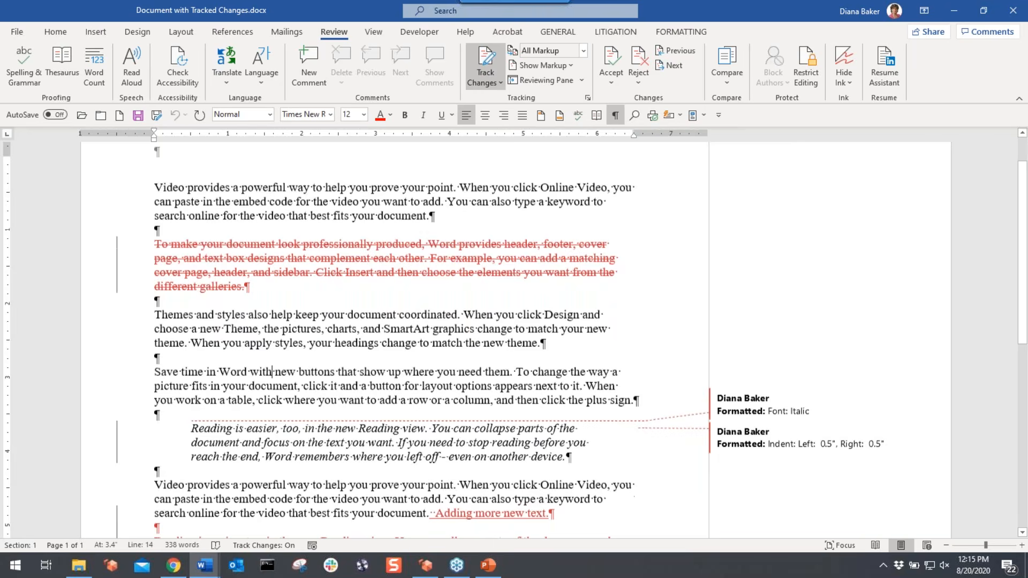
scroll(773, 342, "down", 2)
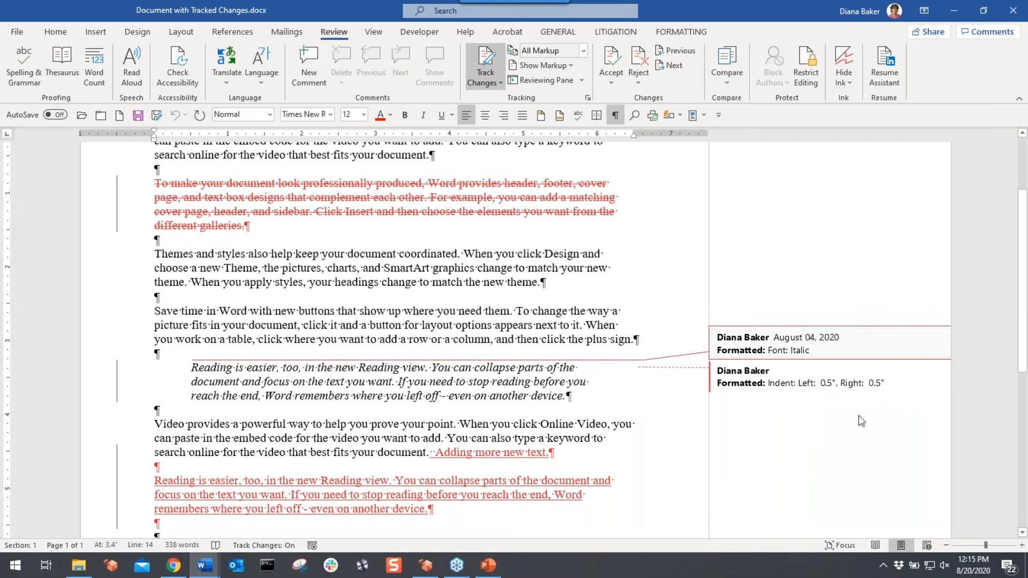
scroll(375, 337, "up", 3)
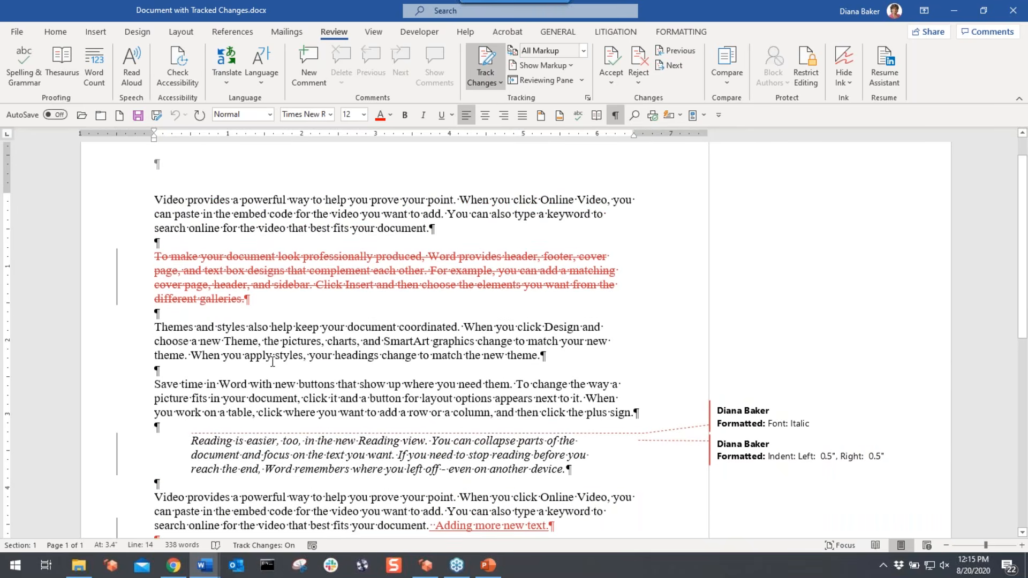
scroll(272, 363, "down", 4)
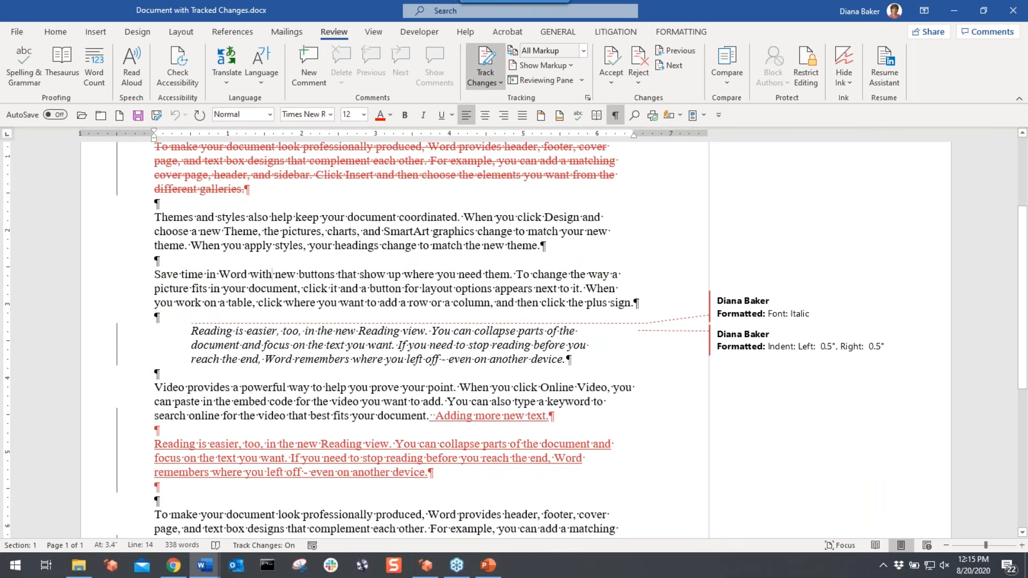
left_click(561, 63)
mouse_move(554, 142)
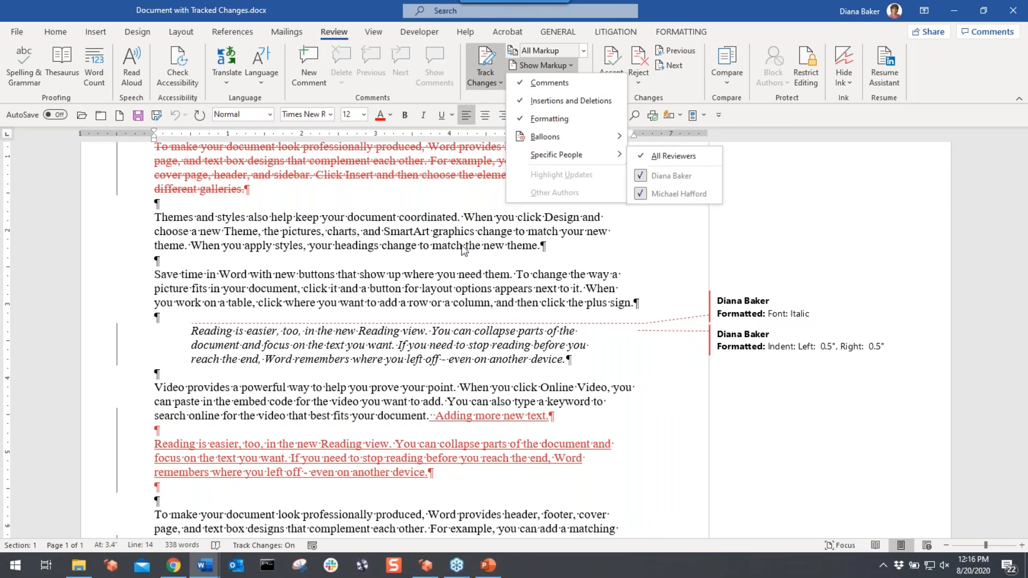
- Switch balloons to Show Revisions in Balloons, moving deletions into the margin
scroll(463, 250, "down", 1)
scroll(308, 367, "down", 3)
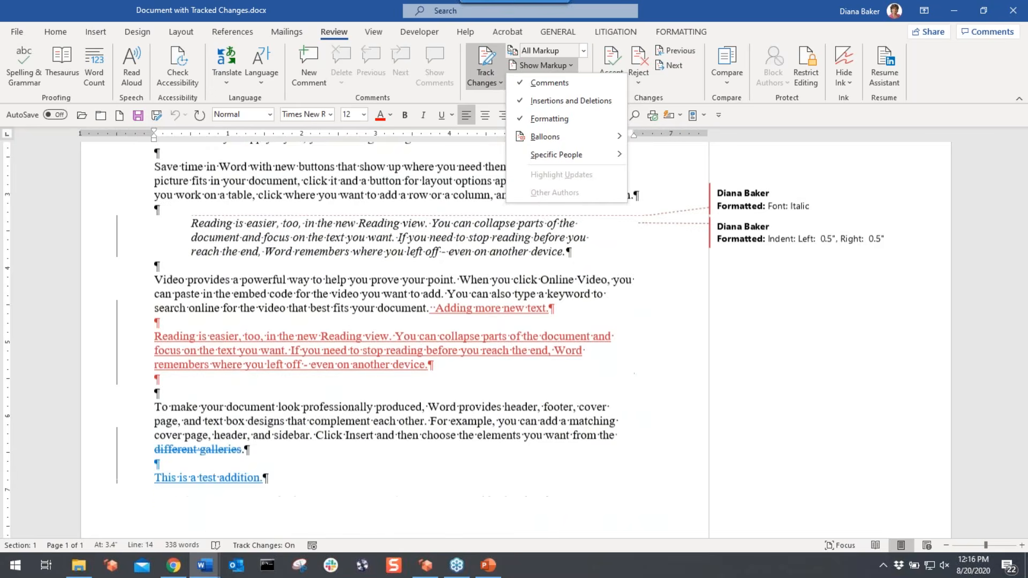
left_click(309, 367)
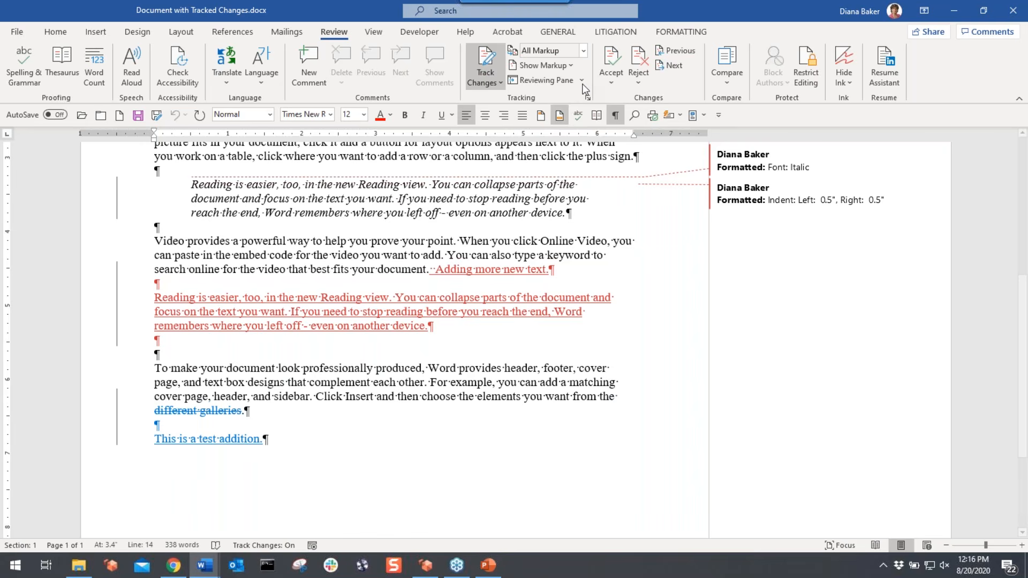
left_click(543, 65)
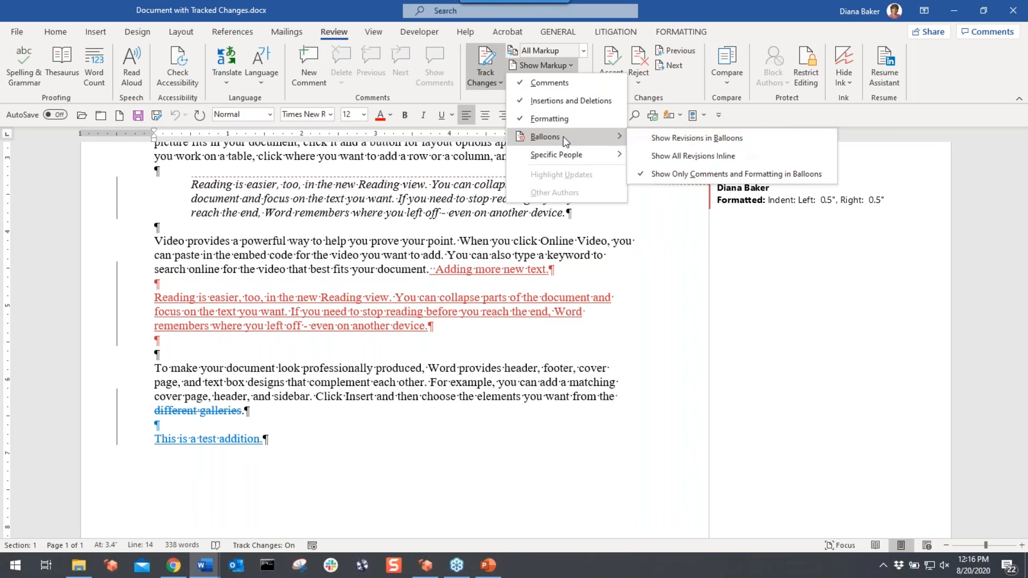
left_click(741, 140)
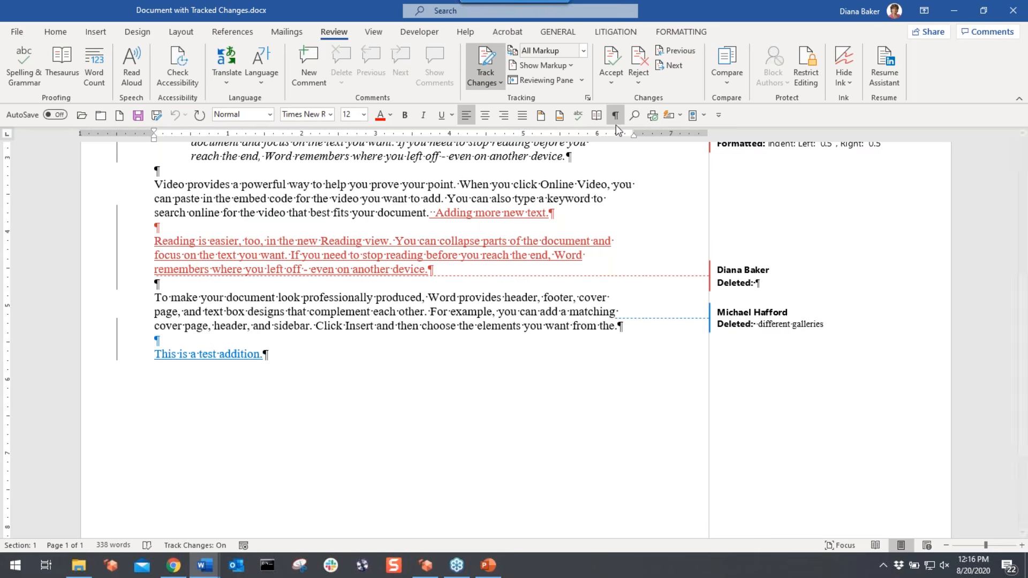
- Go back to showing only comments and formatting in balloons
left_click(573, 66)
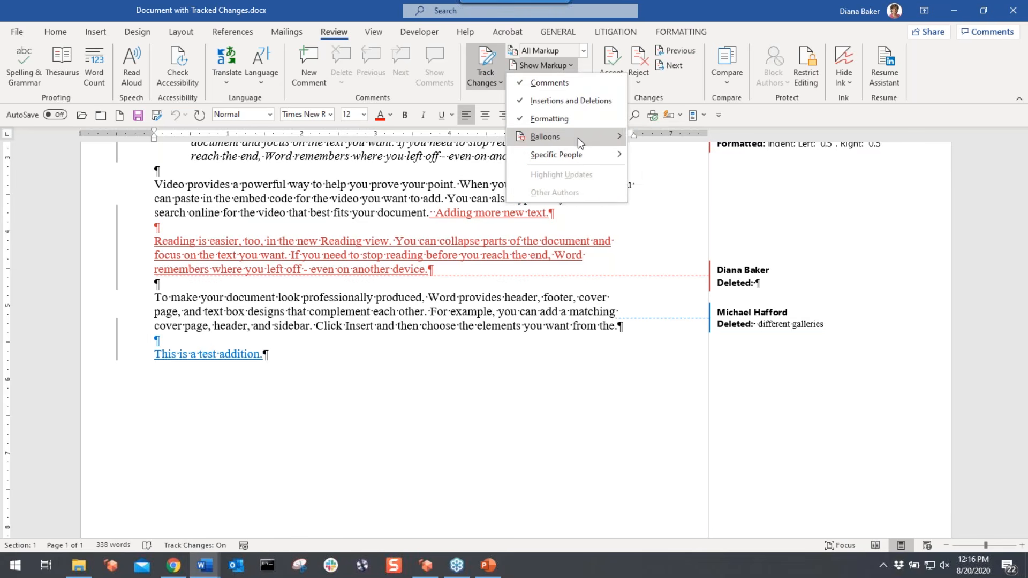
mouse_move(577, 137)
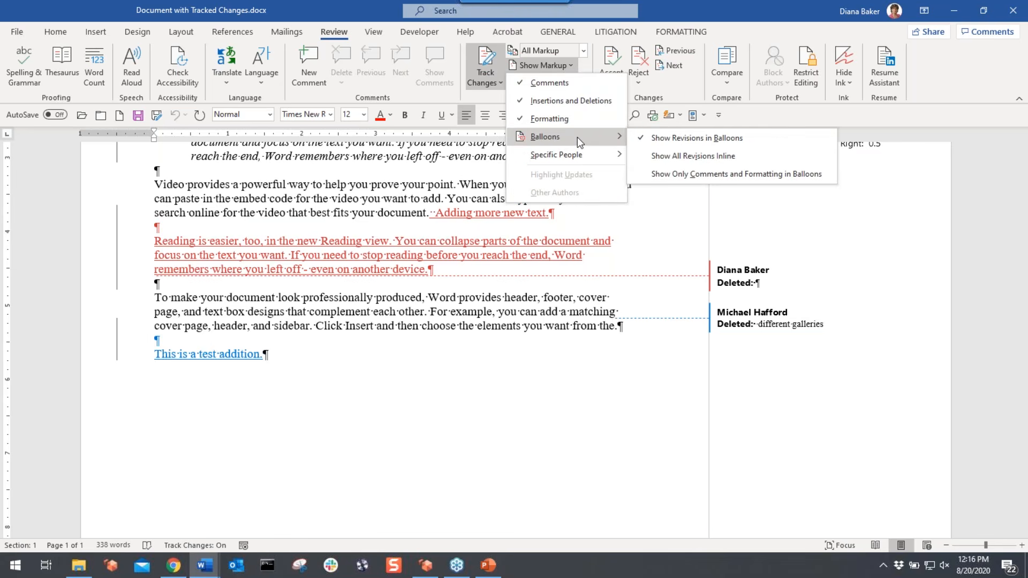
left_click(655, 177)
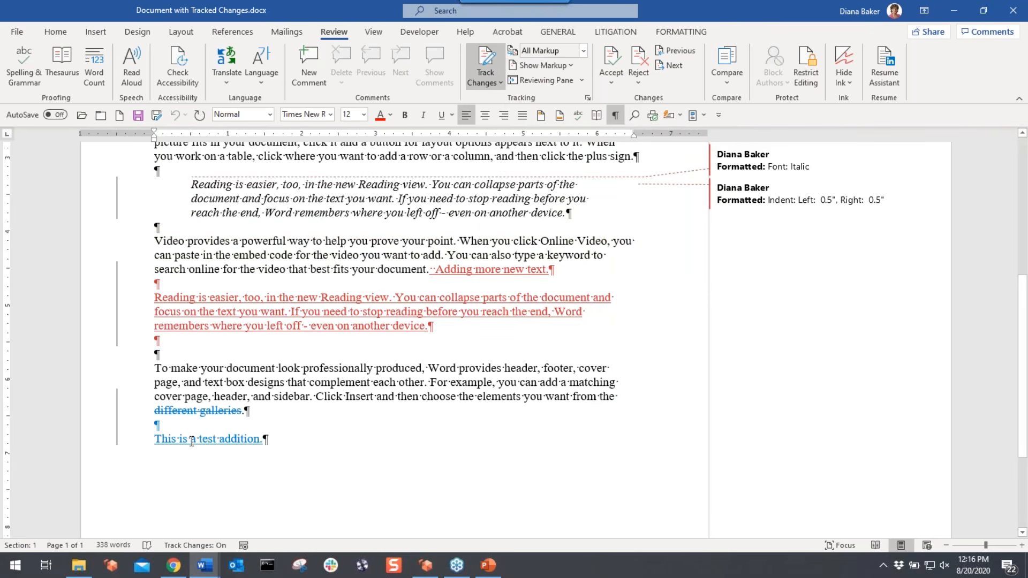
- Return to Show Revisions in Balloons so the deleted 'different galleries' text sits beside the page
mouse_move(228, 440)
mouse_move(230, 311)
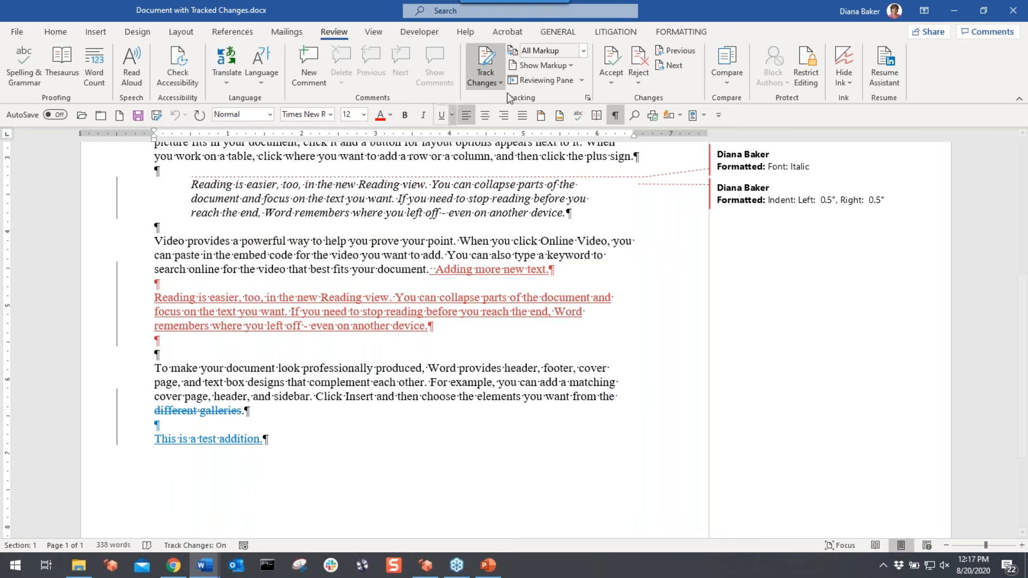
left_click(572, 65)
mouse_move(568, 137)
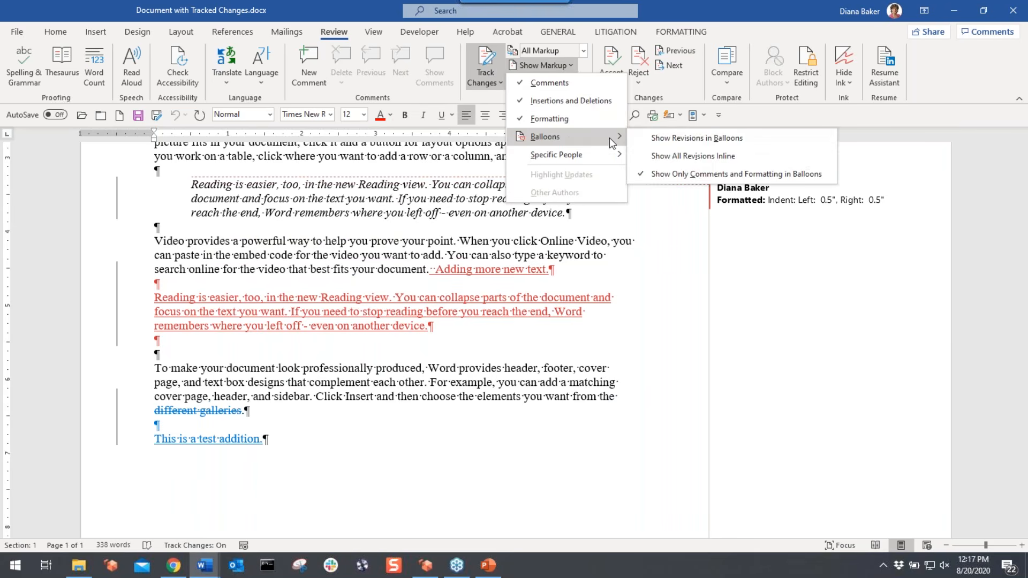
left_click(646, 138)
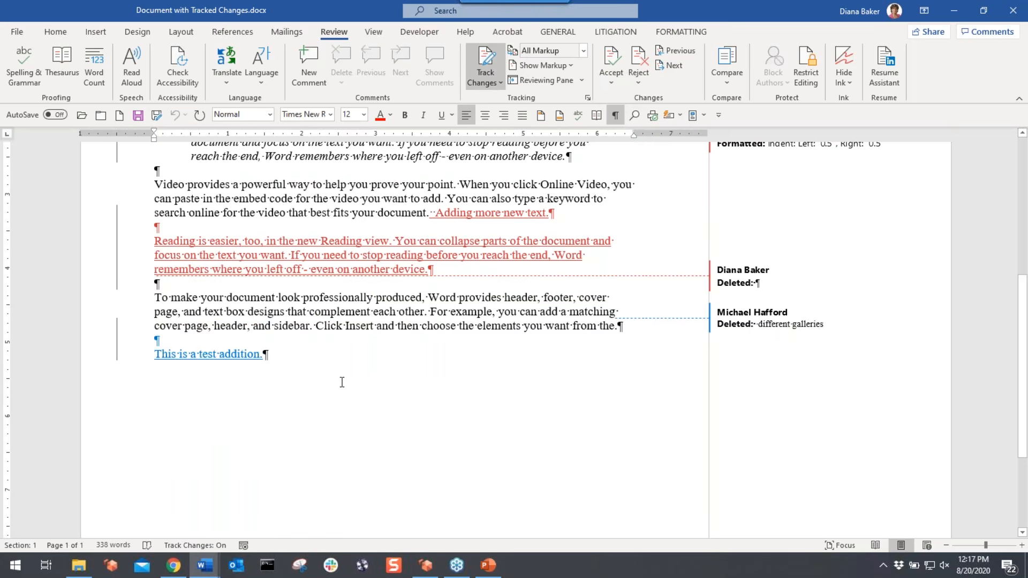
scroll(342, 382, "up", 1)
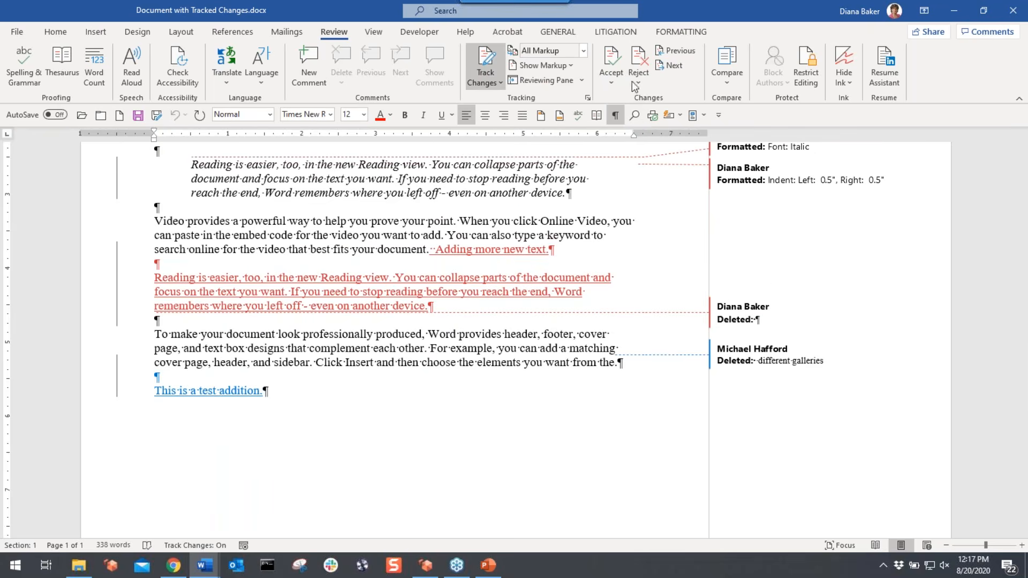
left_click(575, 66)
mouse_move(555, 156)
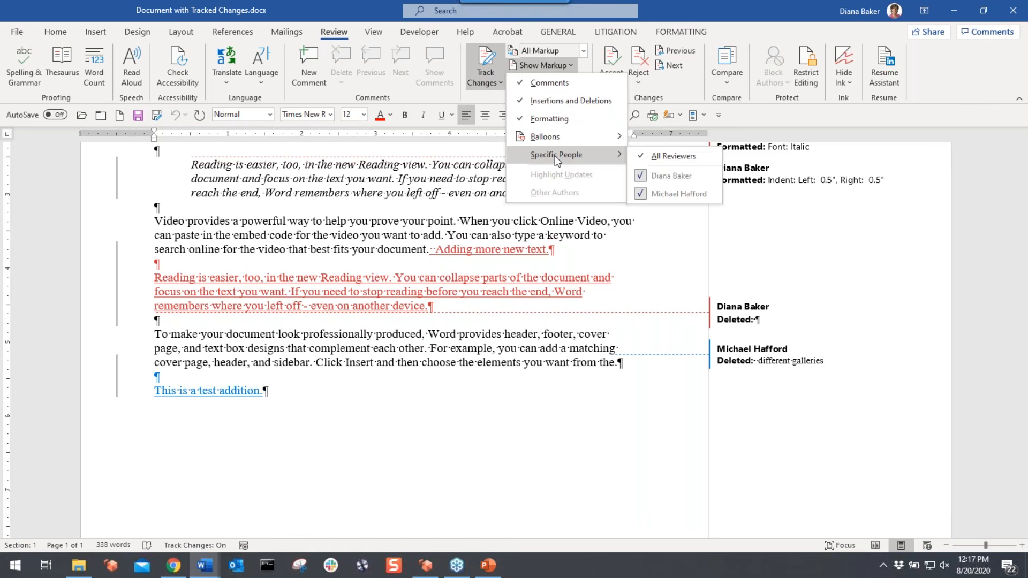
left_click(644, 193)
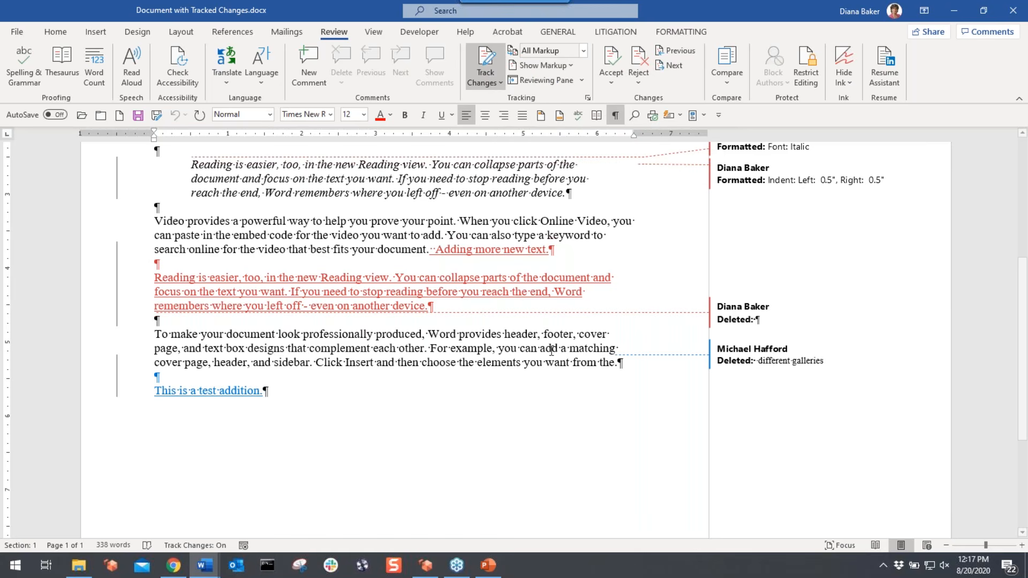
left_click_drag(154, 390, 273, 392)
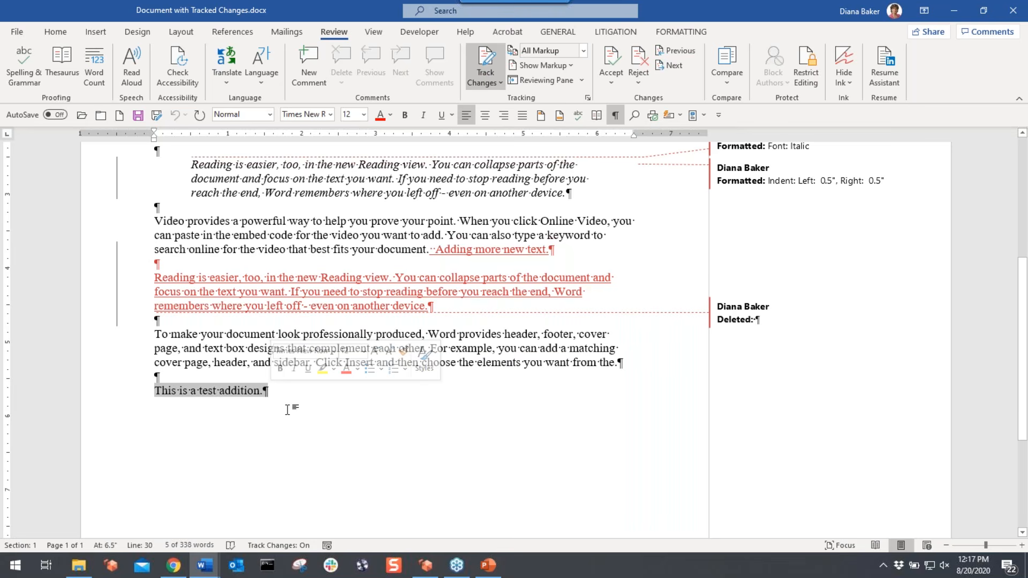
left_click(238, 355)
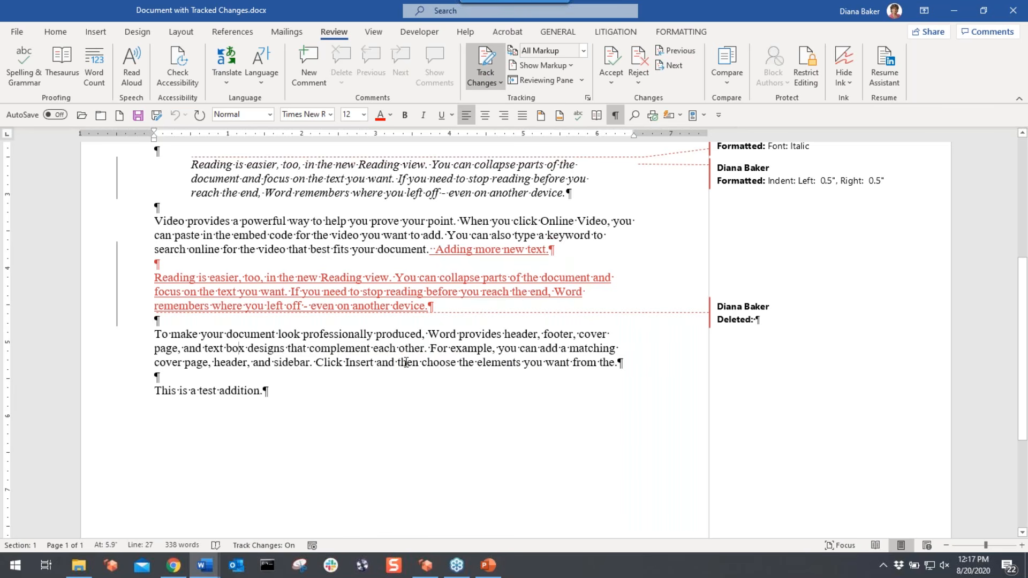
left_click(568, 66)
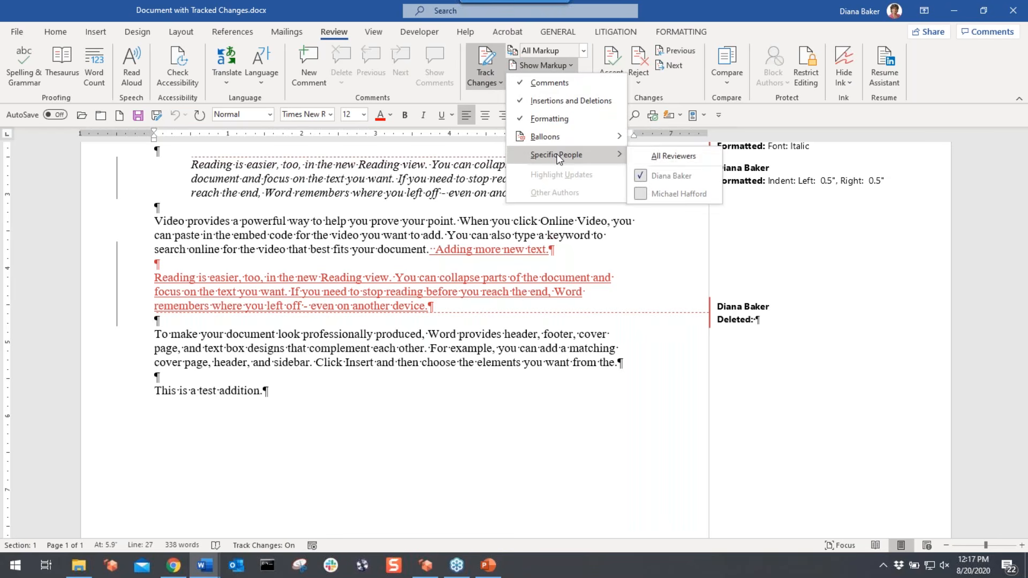
left_click(676, 157)
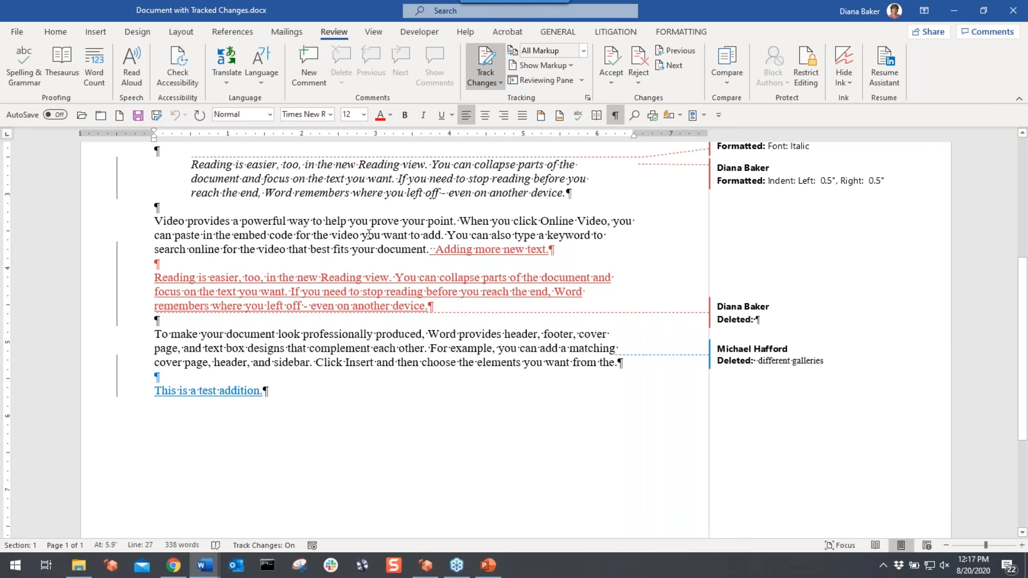
left_click(588, 100)
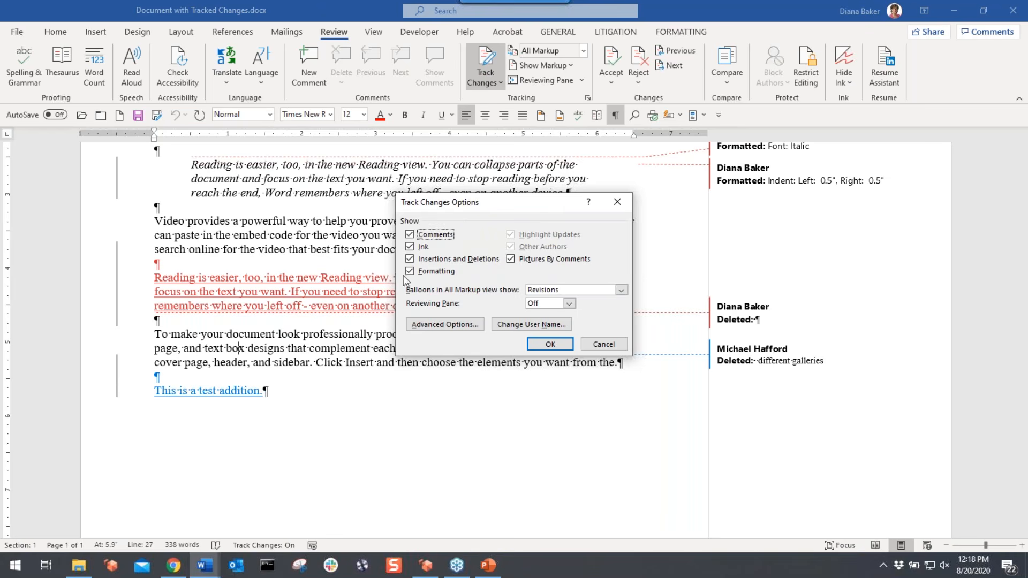
left_click(621, 290)
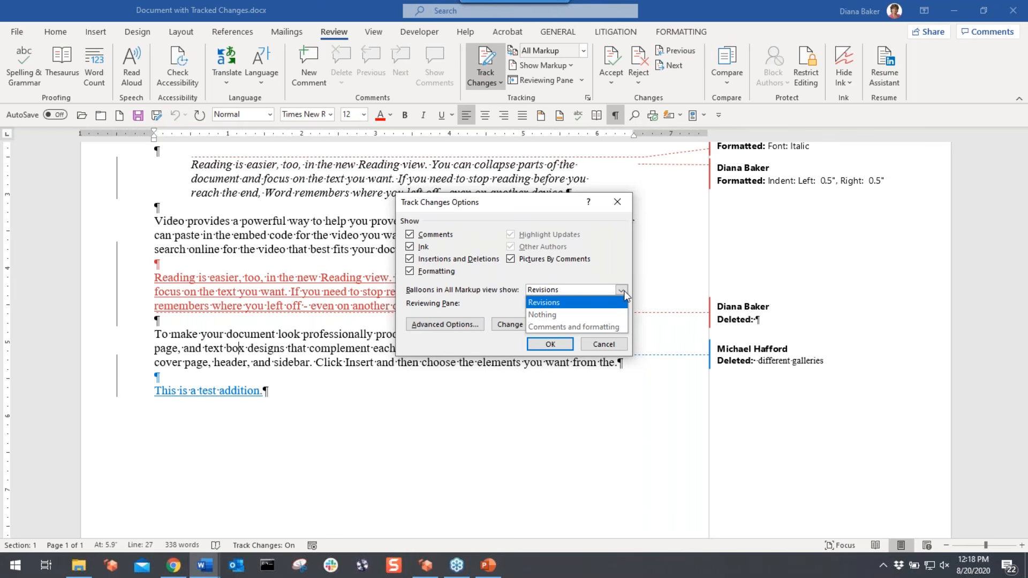
left_click(461, 304)
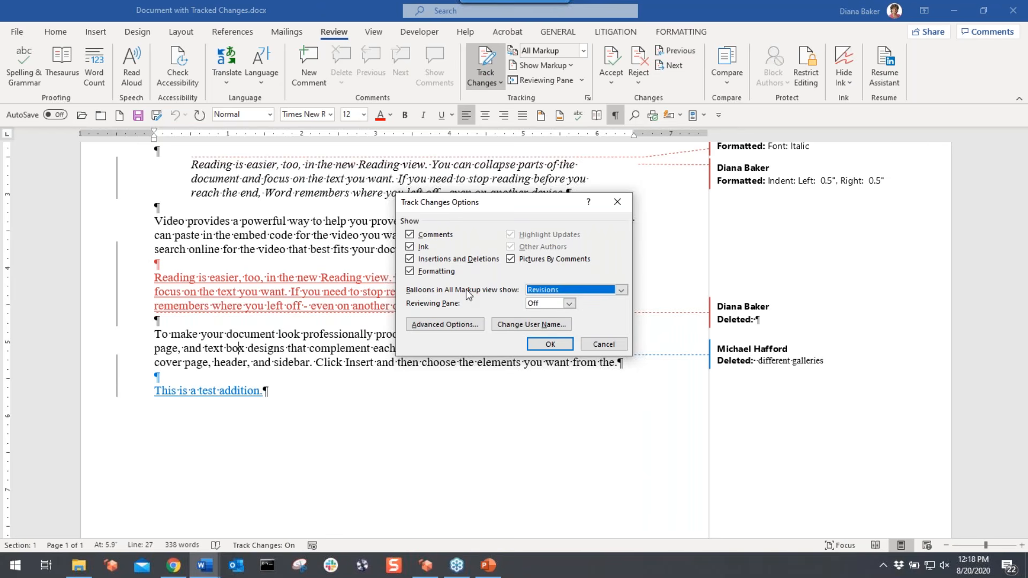
left_click(449, 326)
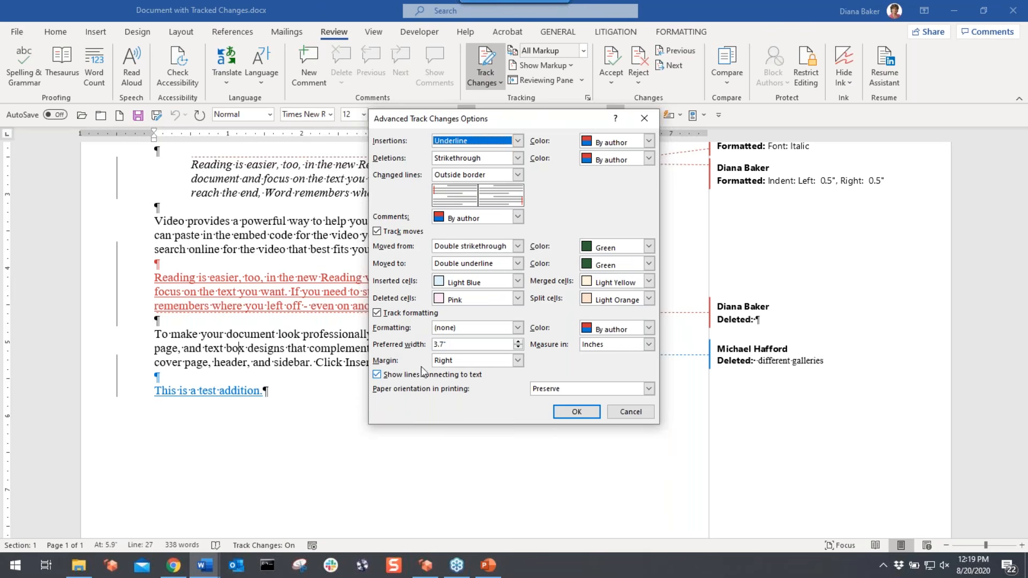
left_click_drag(530, 126, 528, 266)
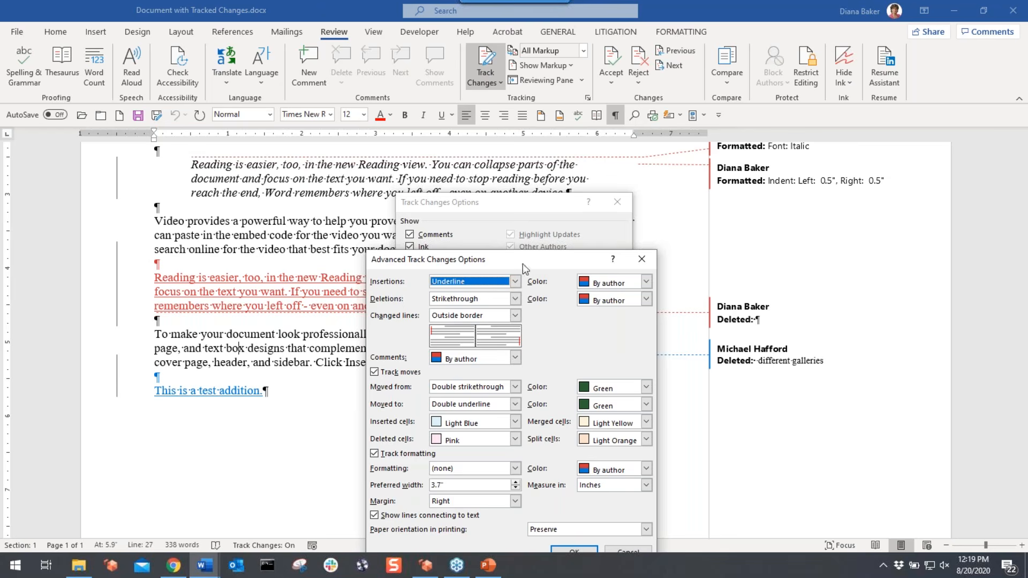
left_click_drag(530, 259, 529, 141)
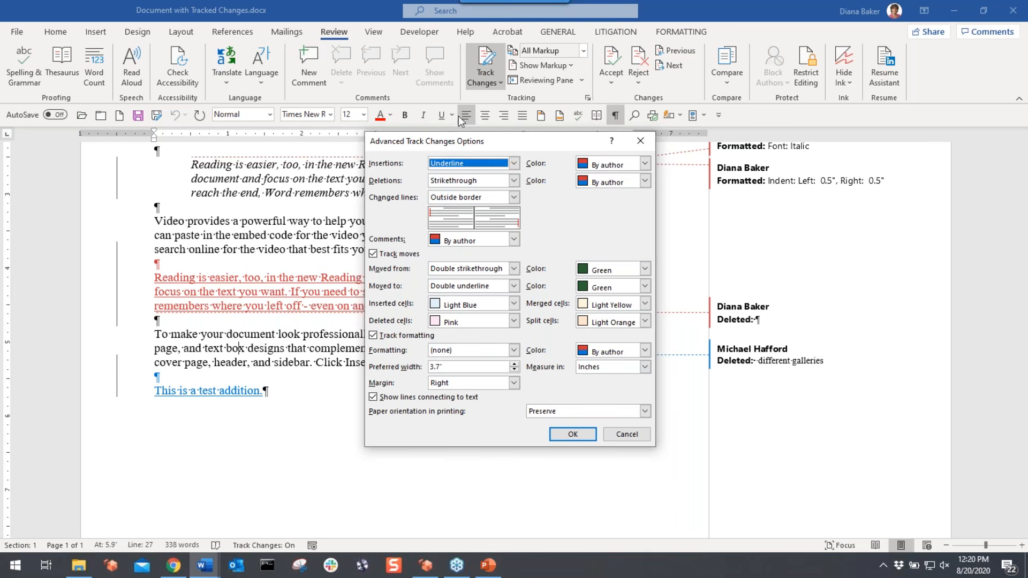
left_click(573, 434)
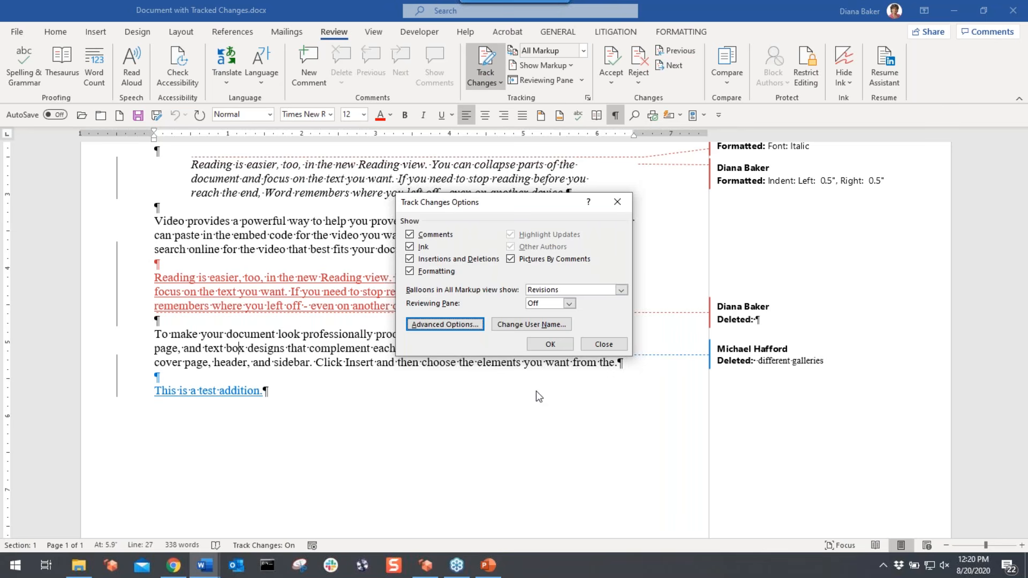
- Confirm the Track Changes Options and show the Reviewing Pane vertically beside the document
left_click(558, 348)
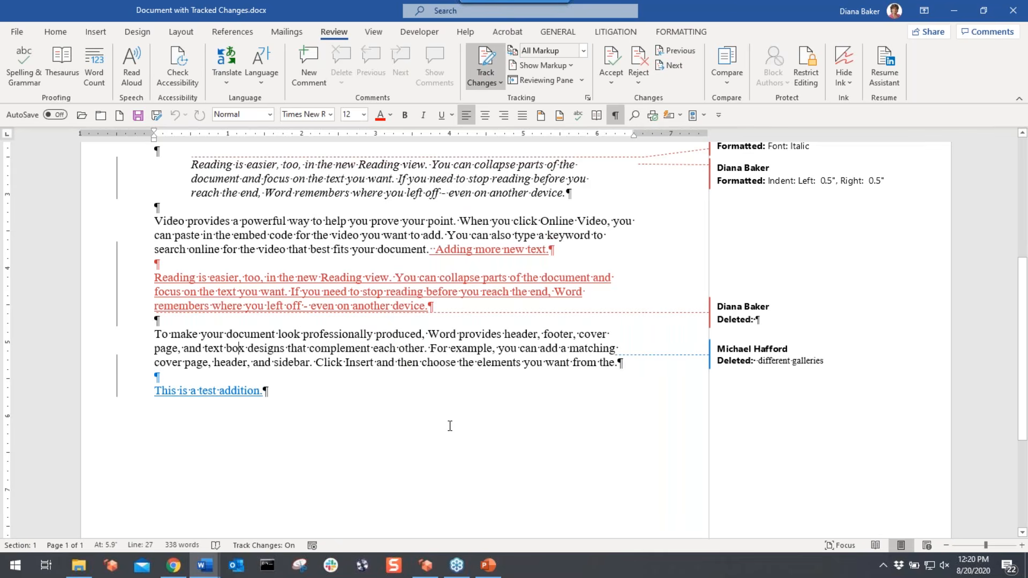
scroll(450, 426, "up", 2)
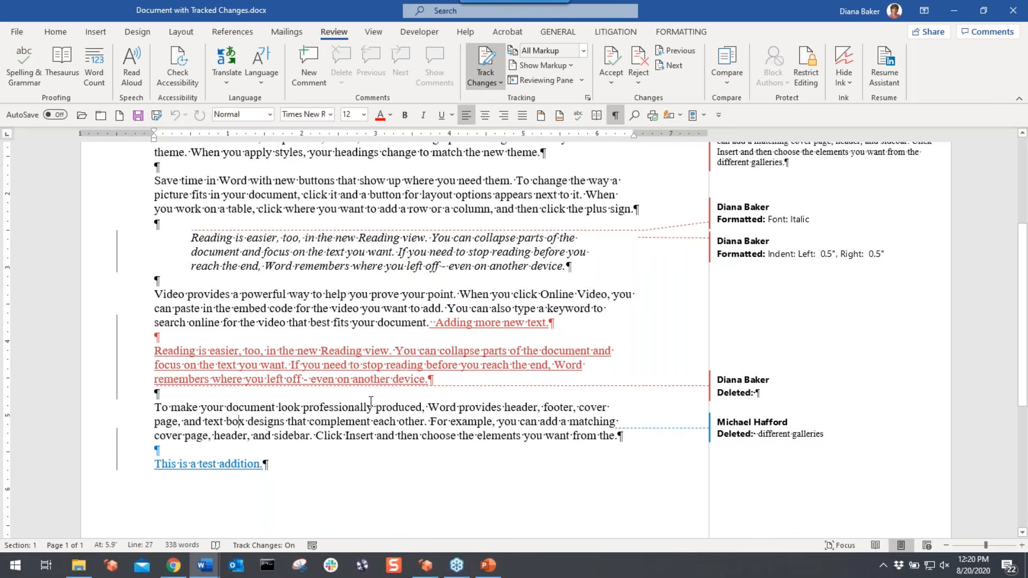
left_click(581, 81)
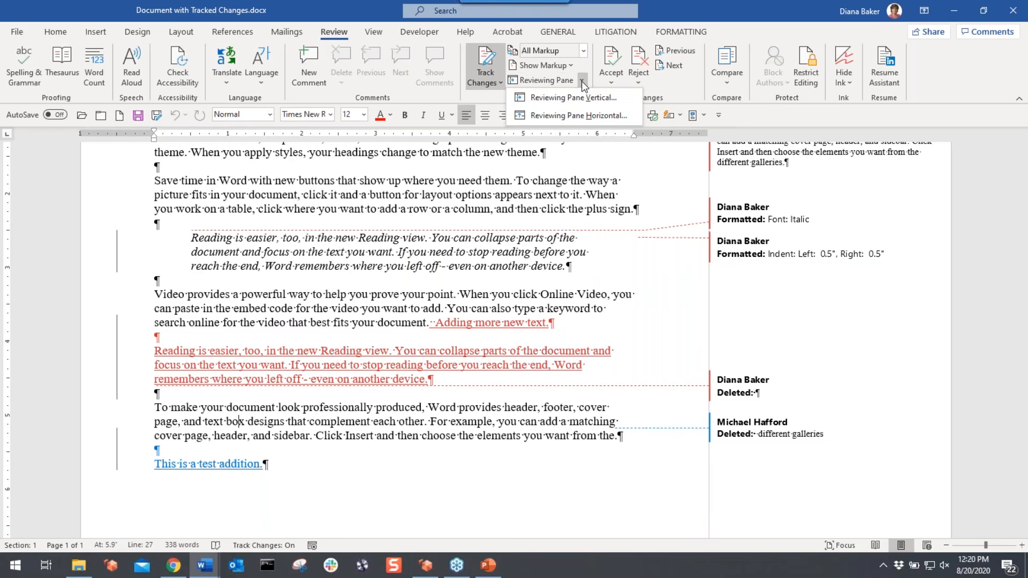
left_click(584, 100)
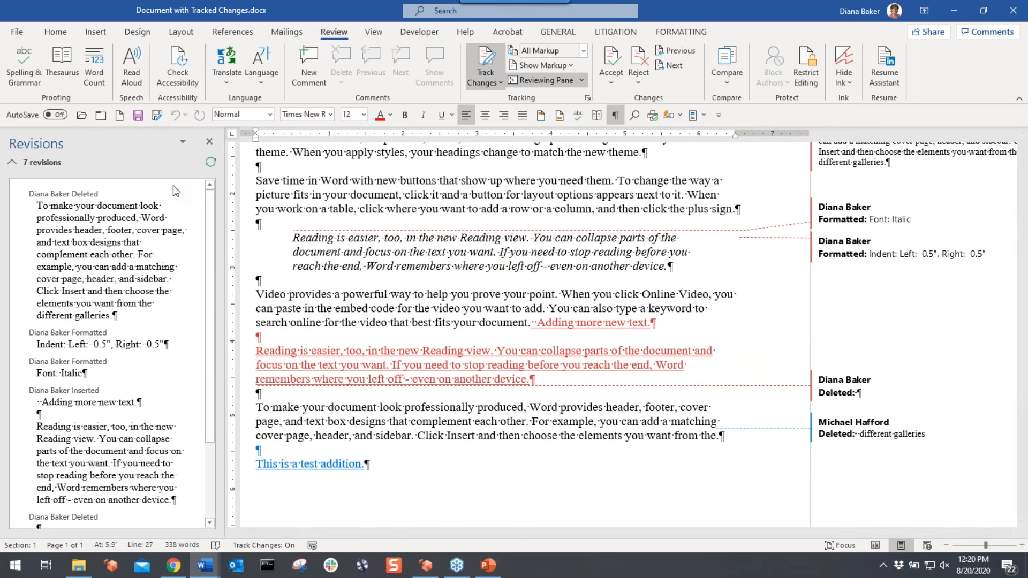
- Expand the 7-revision summary by type, review it, then close the Revisions pane
left_click(13, 165)
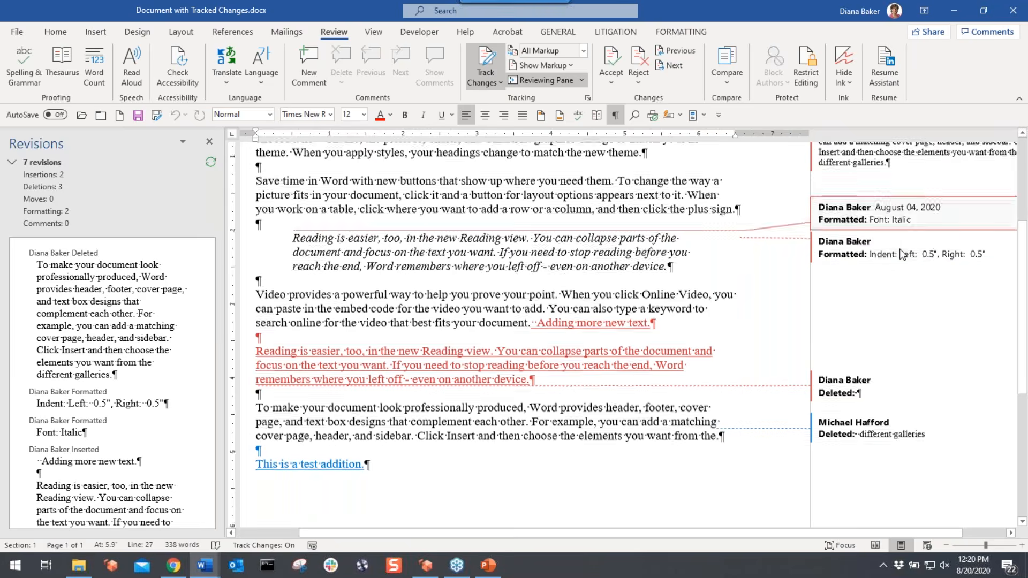
scroll(375, 390, "up", 1)
mouse_move(376, 389)
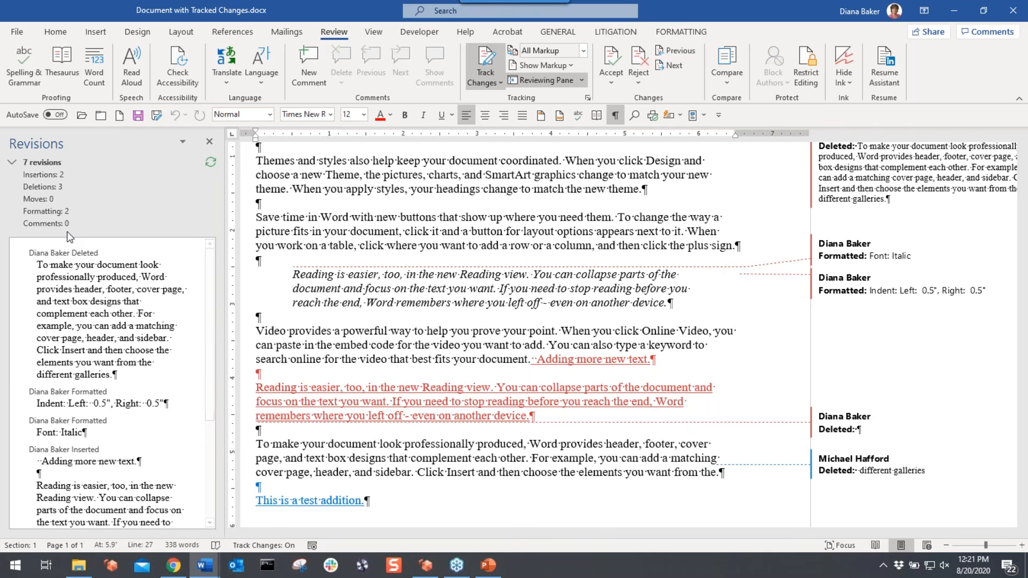
scroll(205, 465, "down", 3)
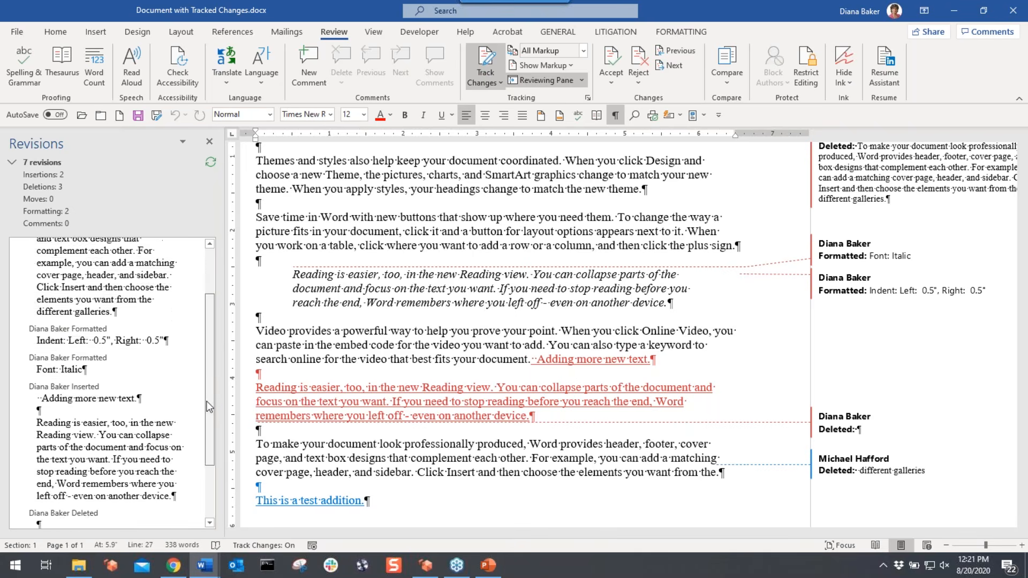
scroll(205, 356, "up", 3)
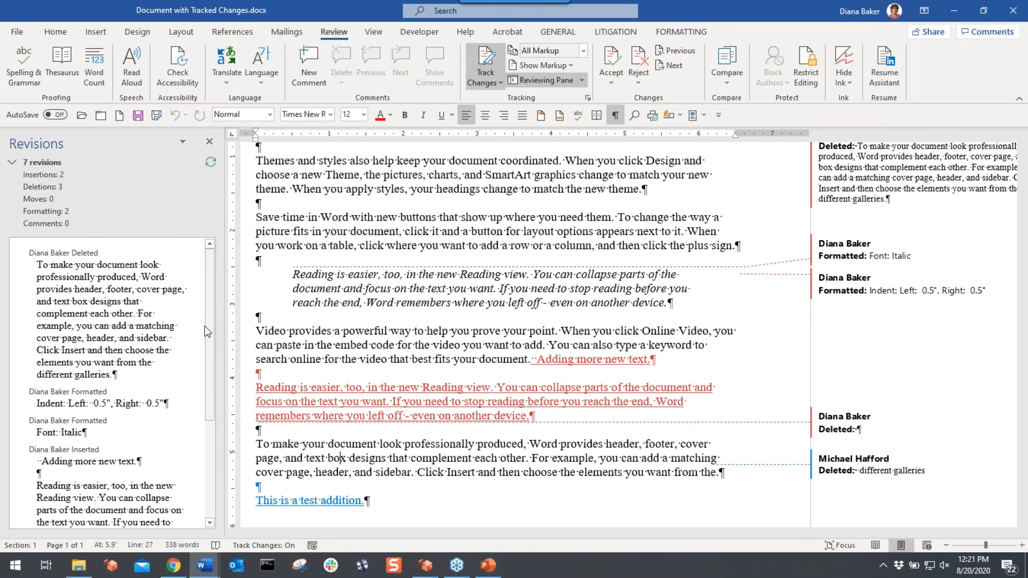
left_click(211, 142)
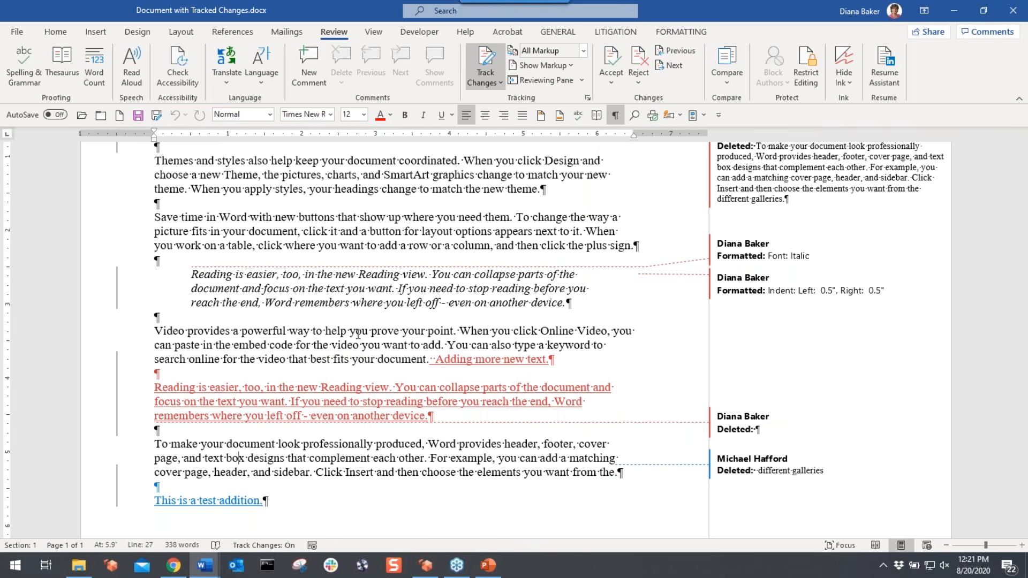
scroll(561, 237, "up", 5)
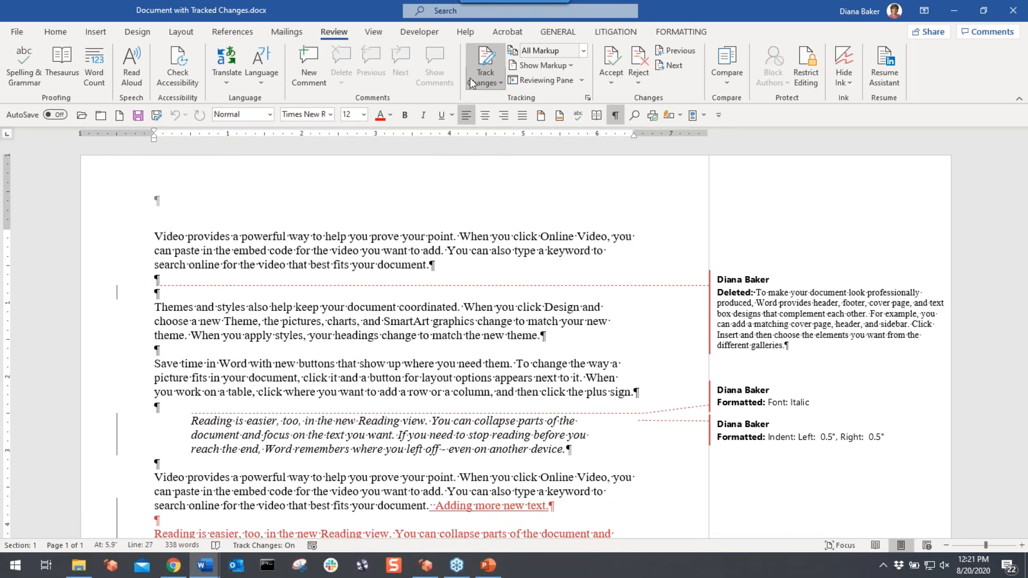
left_click(501, 81)
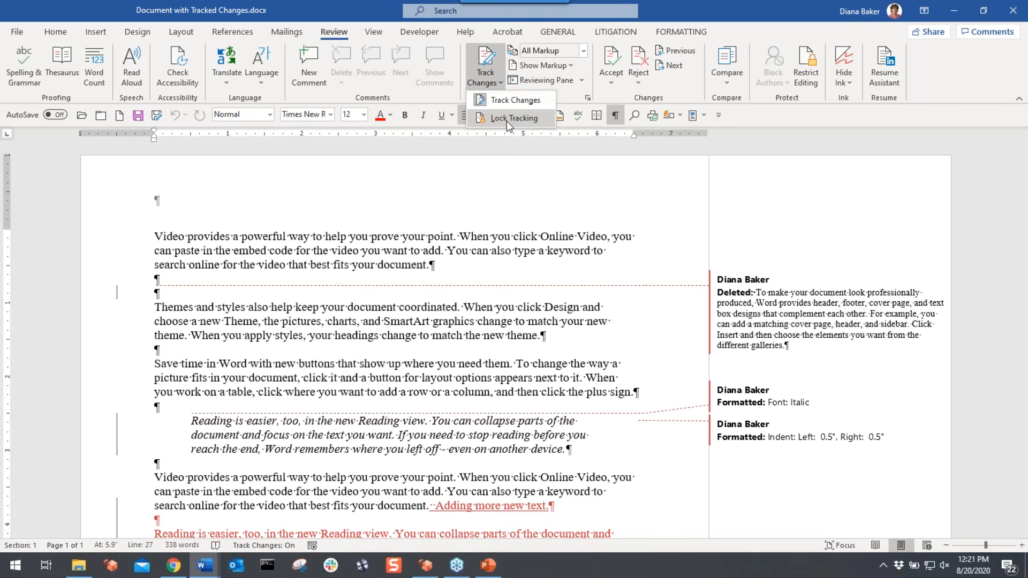
left_click(507, 119)
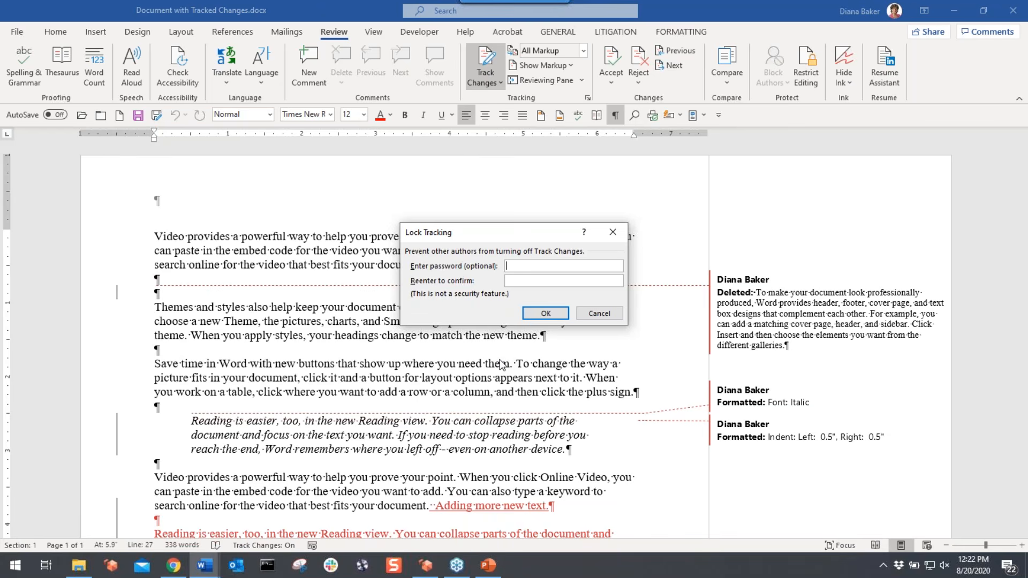
left_click(595, 314)
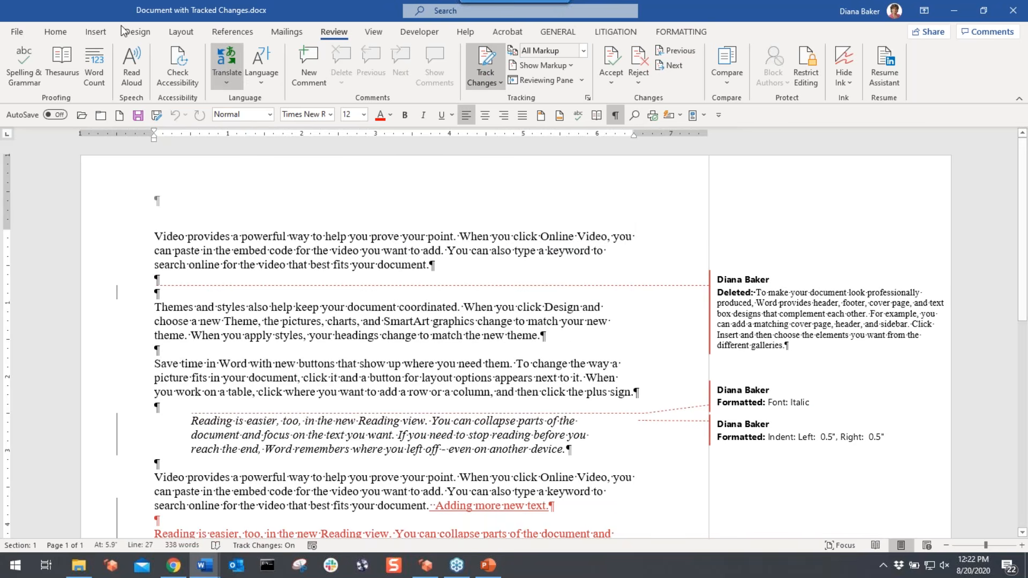
left_click(20, 34)
- Check the print preview, then switch the markup display to Simple Markup
left_click(42, 265)
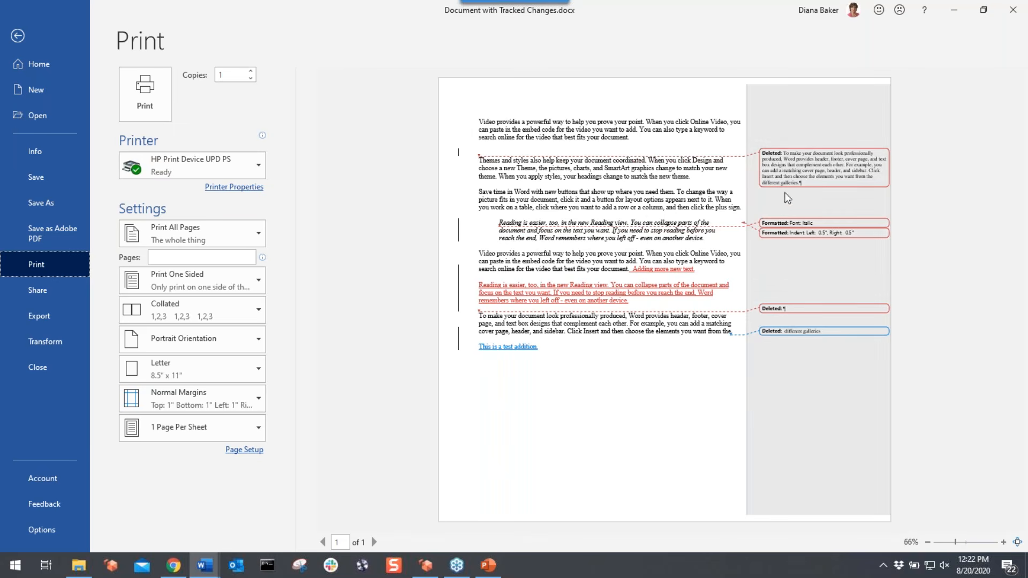
left_click(17, 36)
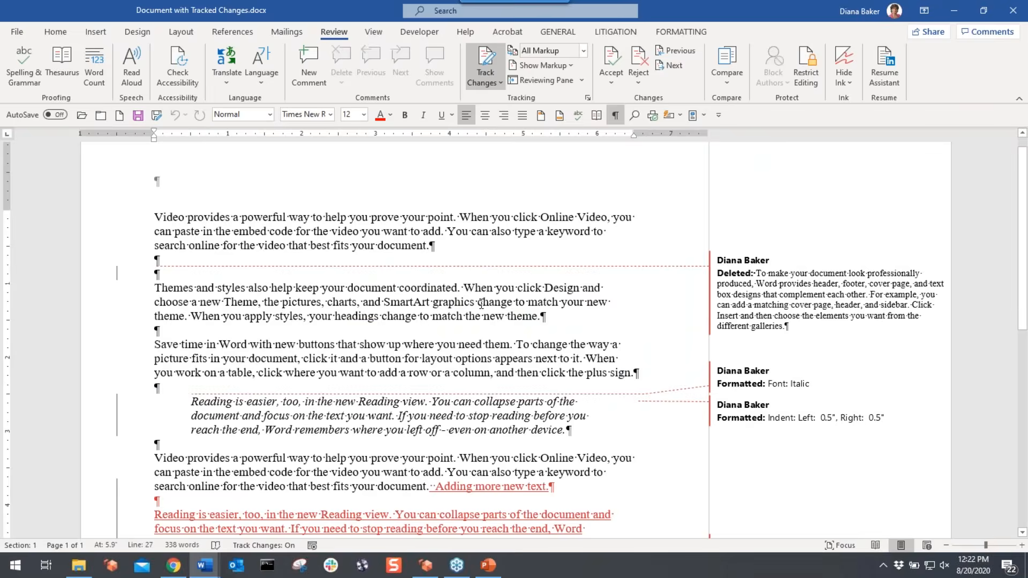
left_click(573, 51)
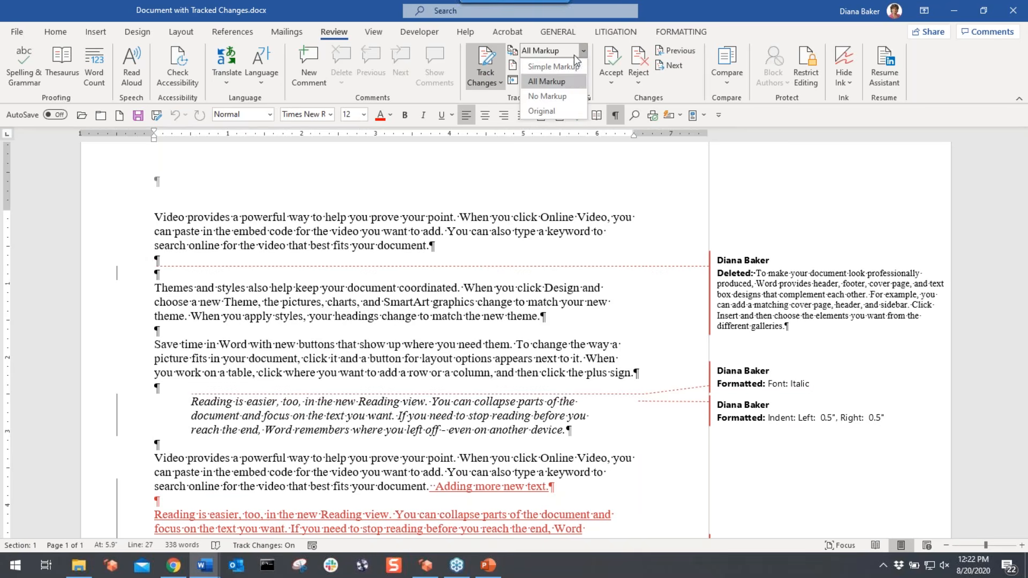
left_click(564, 65)
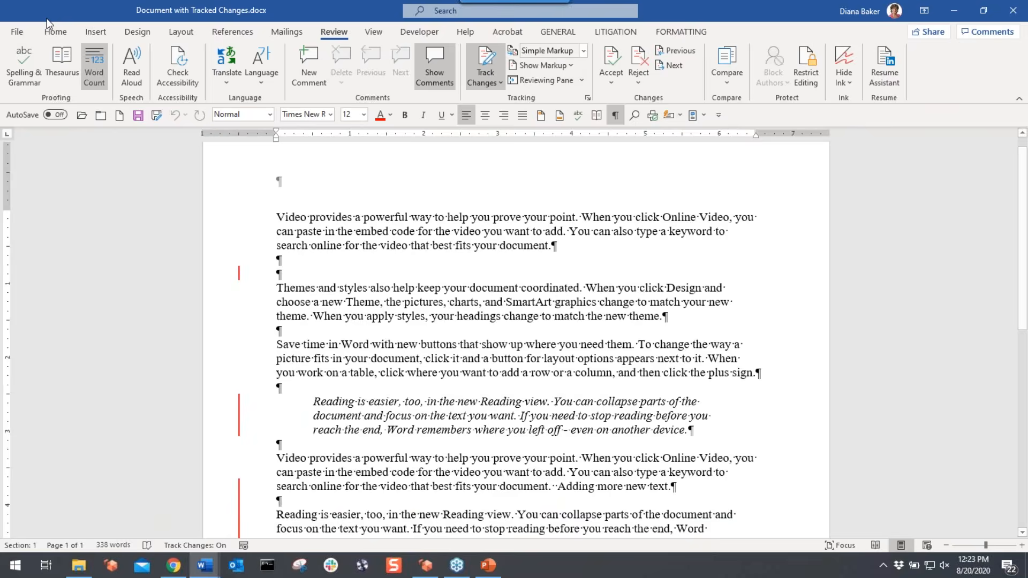
- Re-check the Simple Markup print preview: one copy, all pages, one-sided, Letter, Normal Margins
left_click(16, 32)
left_click(52, 266)
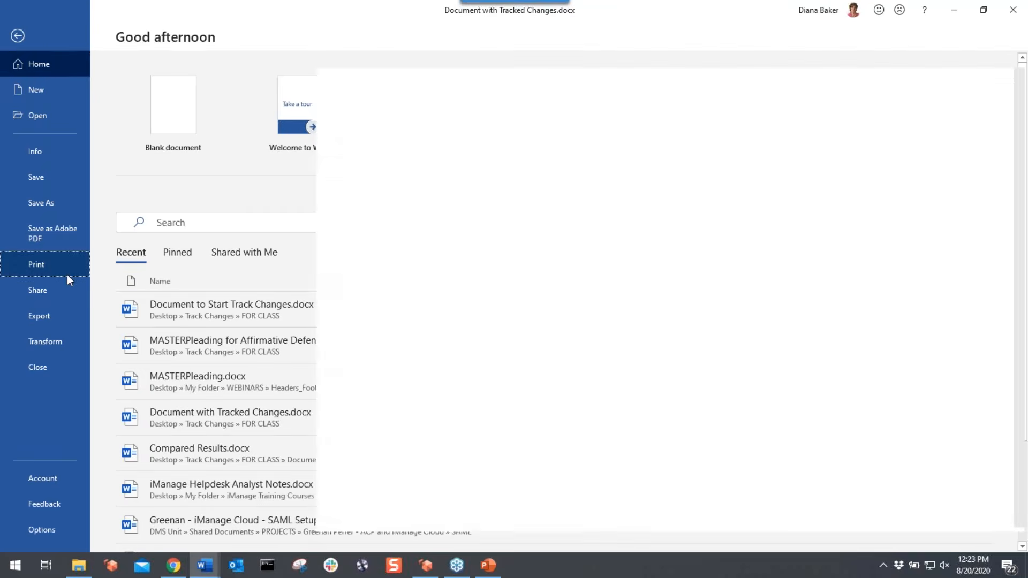
left_click(17, 35)
scroll(454, 280, "down", 1)
scroll(454, 280, "up", 6)
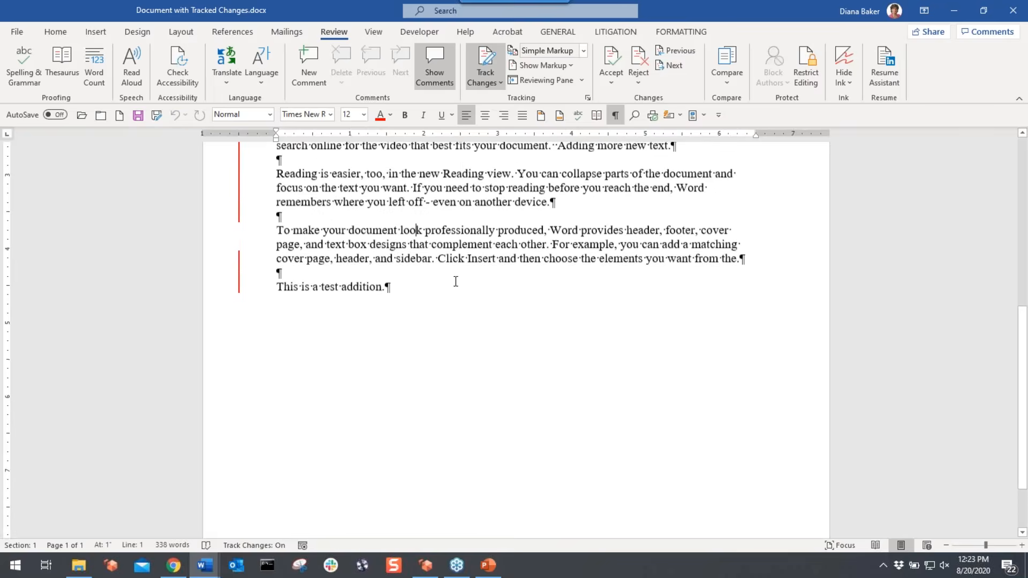
scroll(513, 321, "up", 3)
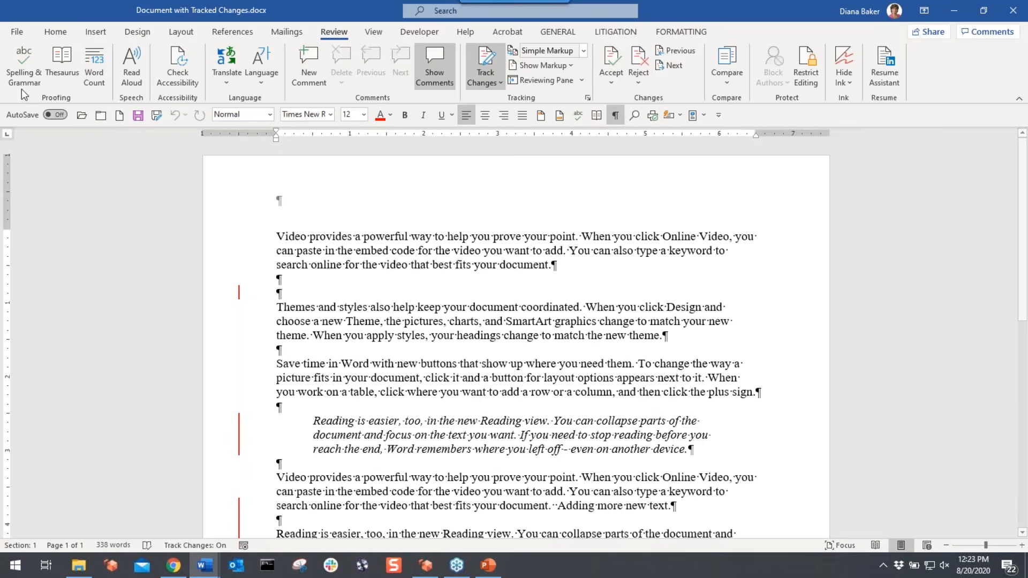
left_click(16, 31)
left_click(39, 270)
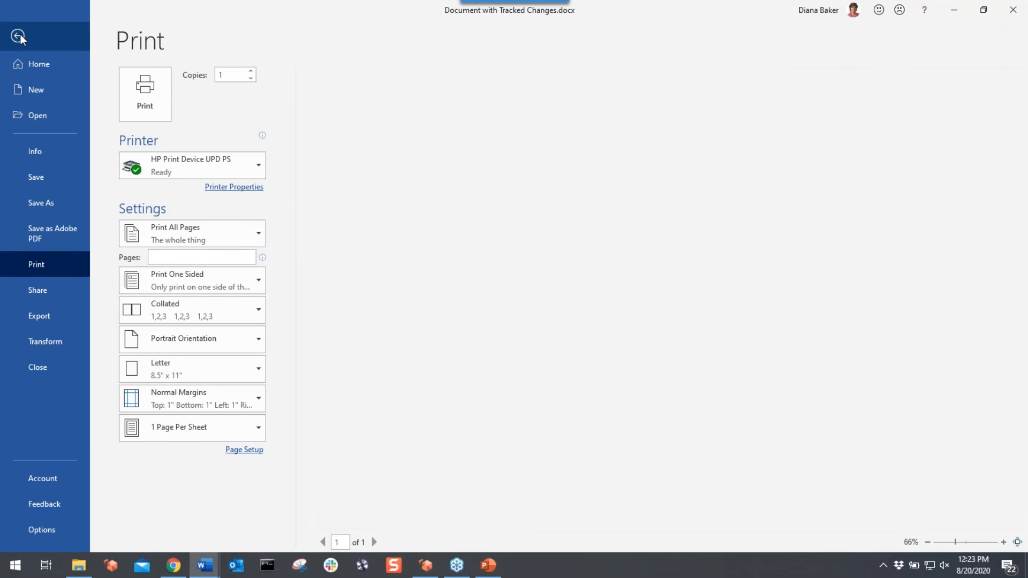
left_click(20, 35)
key("ctrl+w")
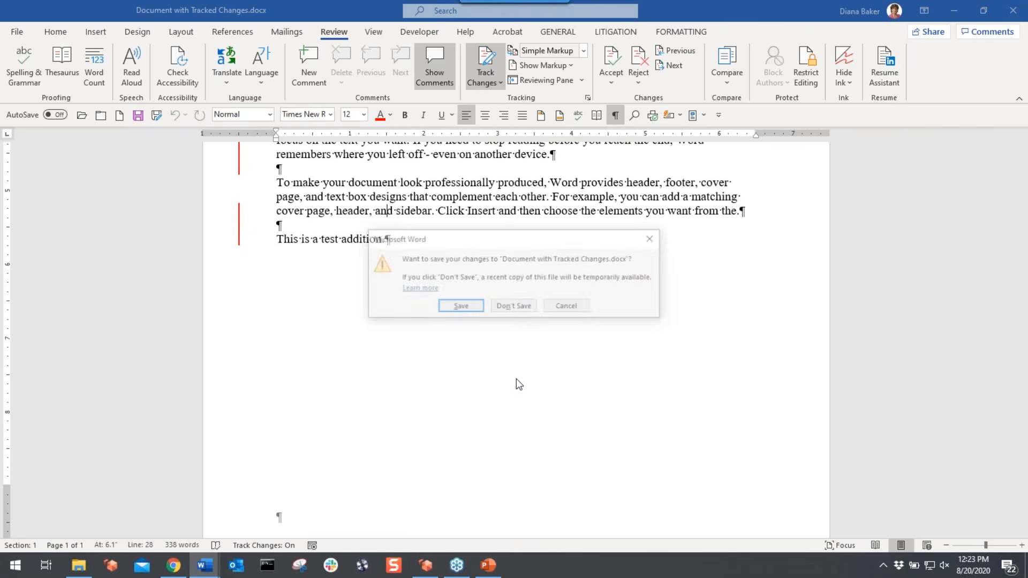
left_click(515, 308)
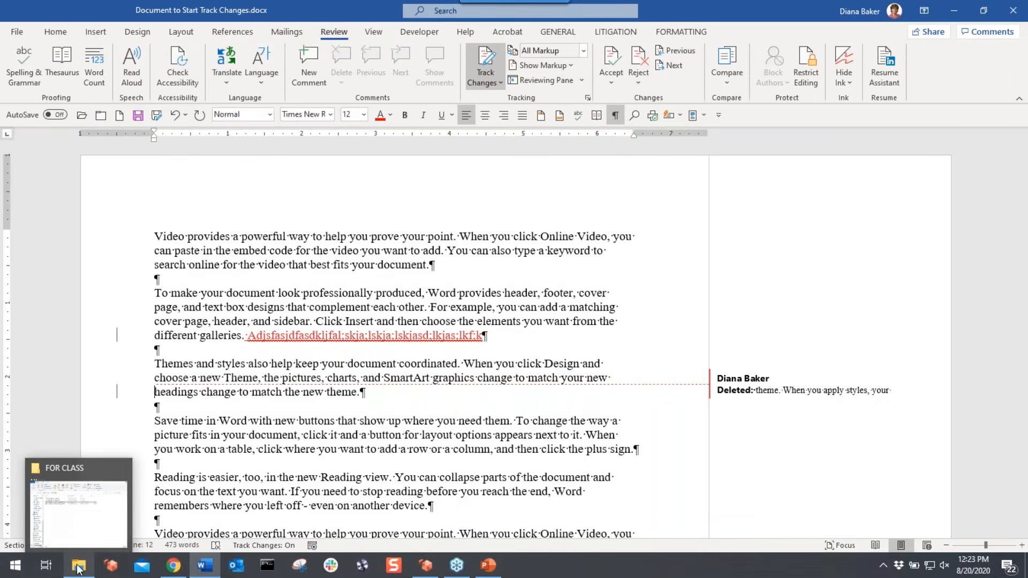
left_click(92, 566)
double_click(364, 188)
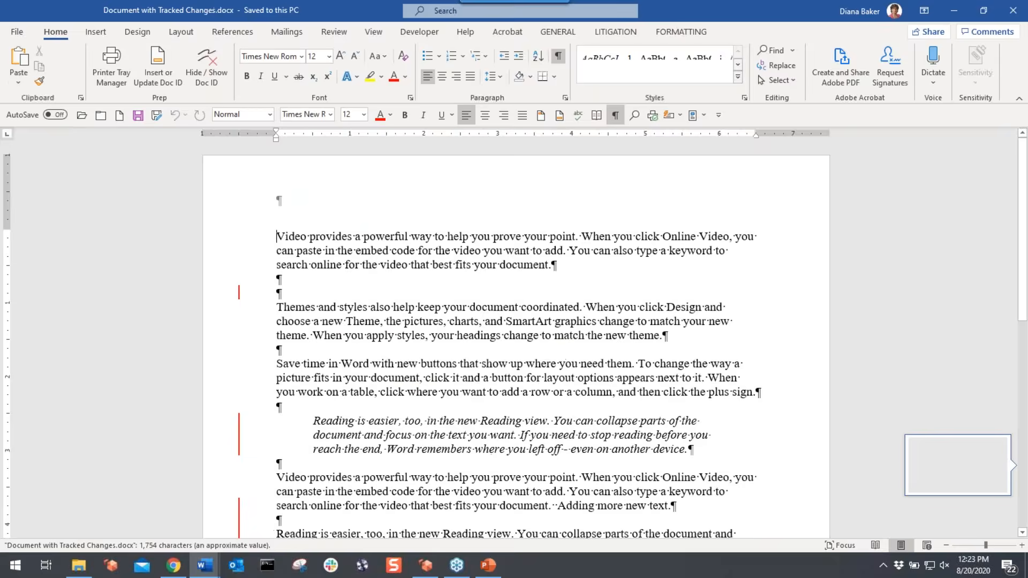
left_click(18, 31)
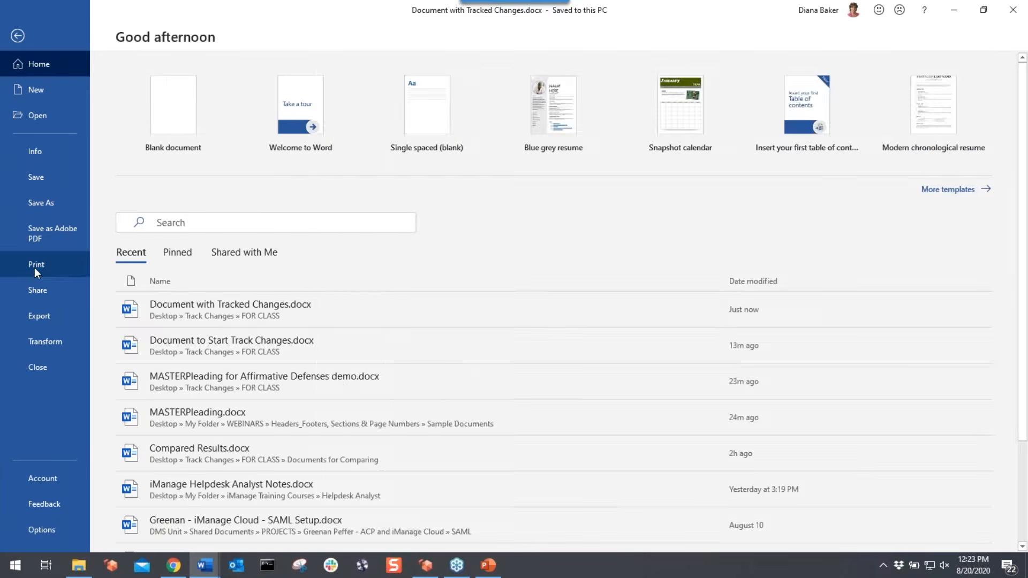
left_click(34, 268)
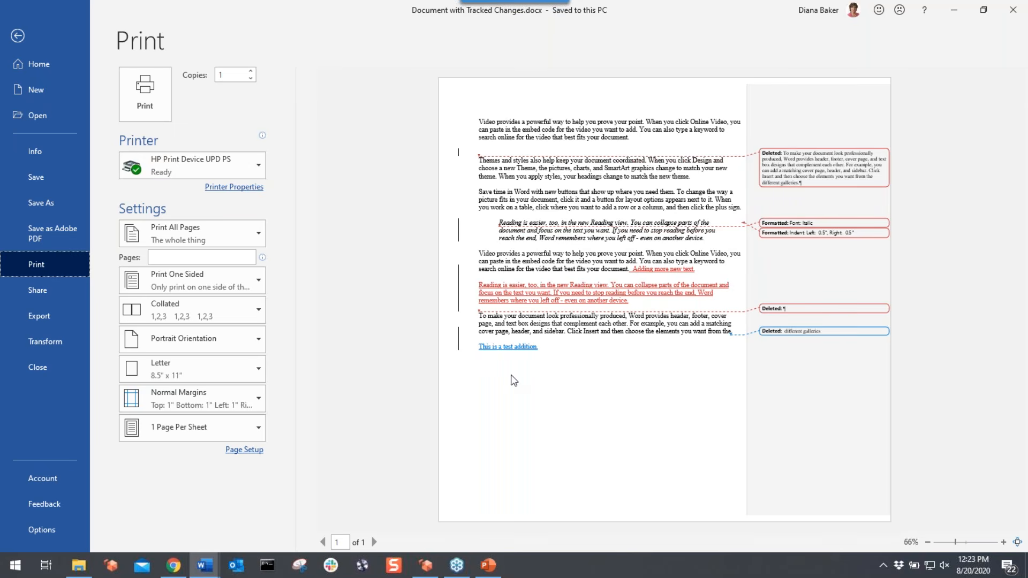
left_click(260, 241)
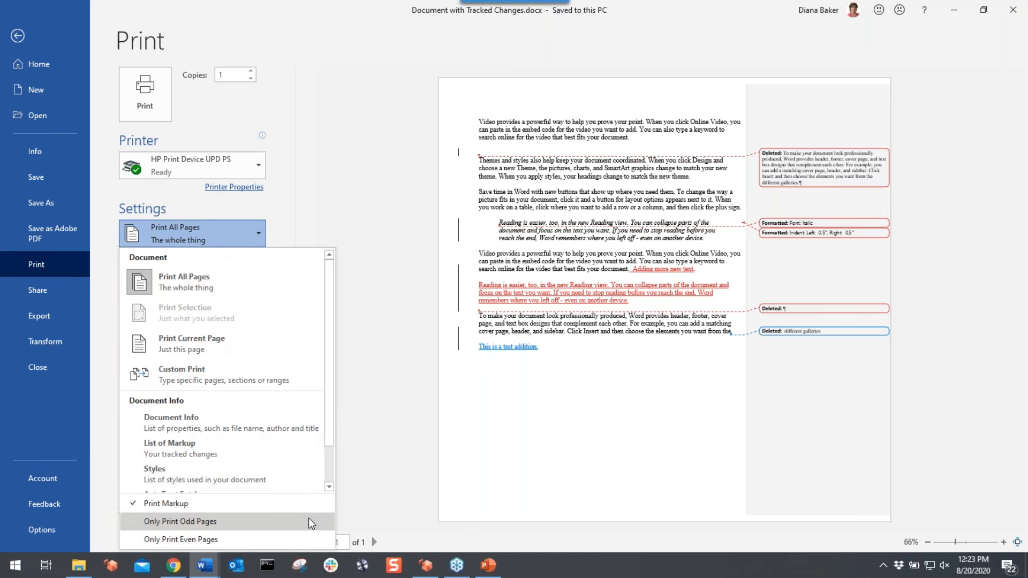
left_click_drag(331, 432, 330, 469)
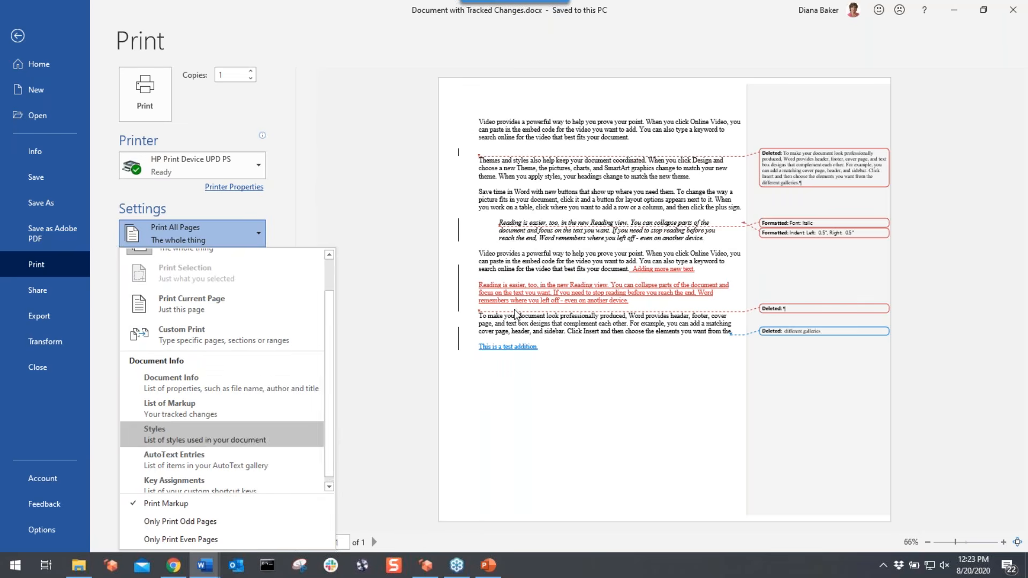
left_click(544, 236)
left_click(18, 37)
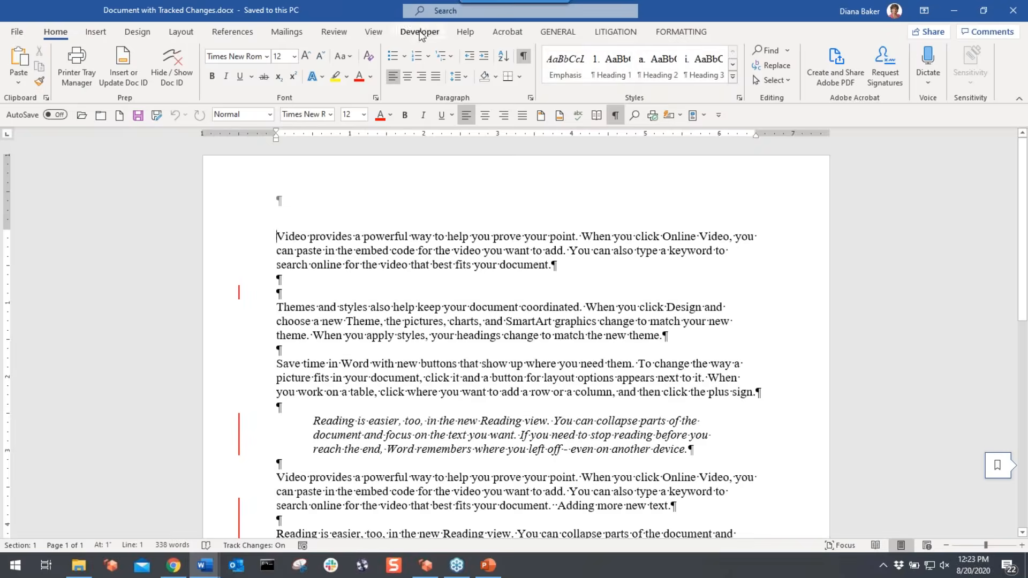
- Set Show Markup > Balloons to Show All Revisions Inline
left_click(331, 34)
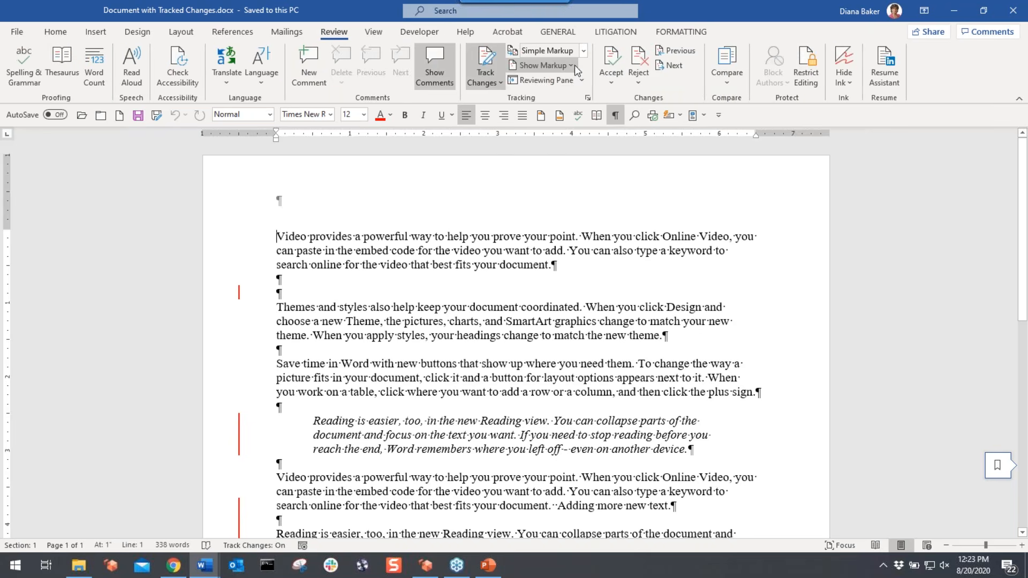
left_click(572, 65)
mouse_move(561, 137)
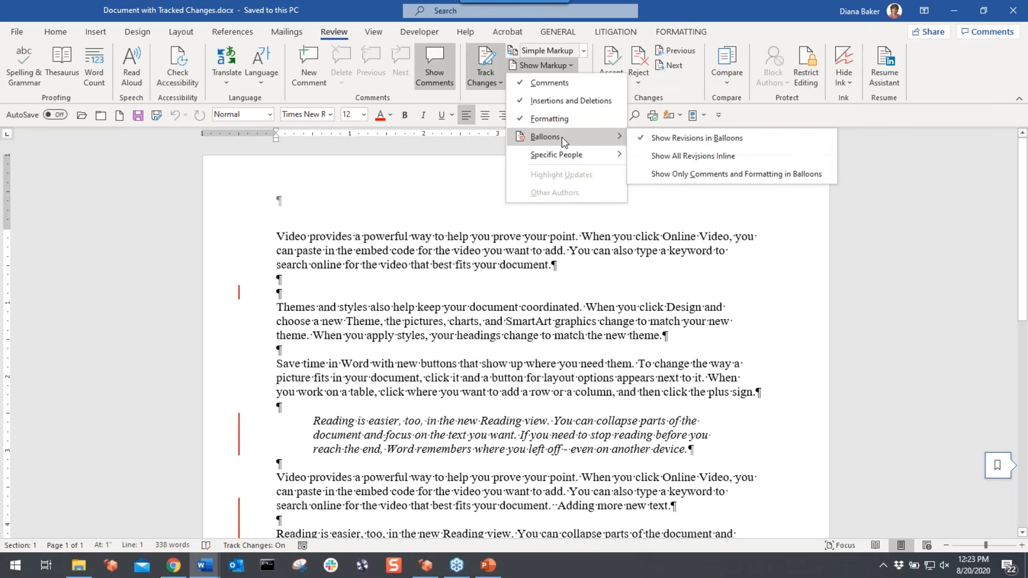
left_click(660, 155)
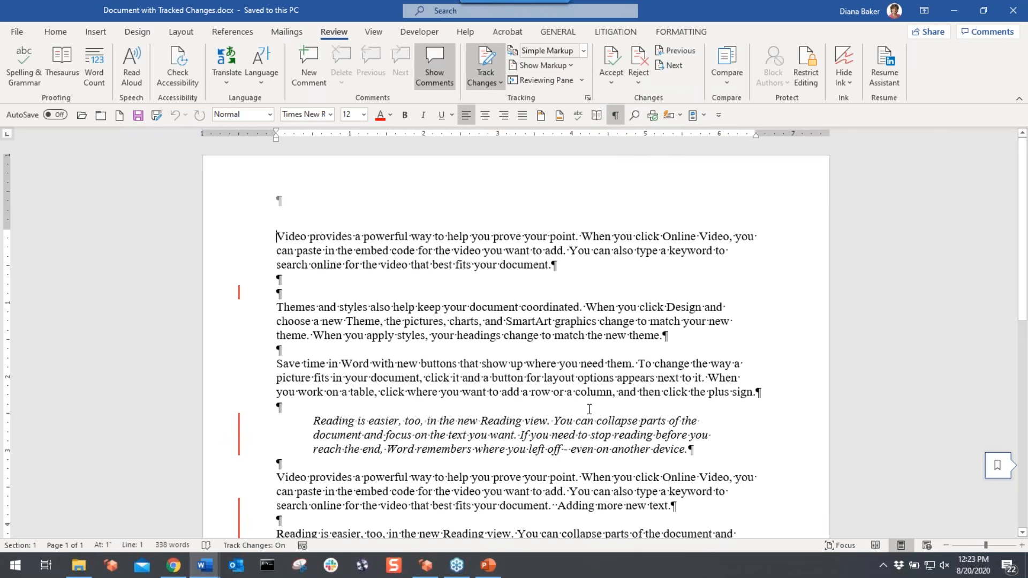
- Check the print preview with inline strikethroughs and underlines, then return to the document
left_click(17, 31)
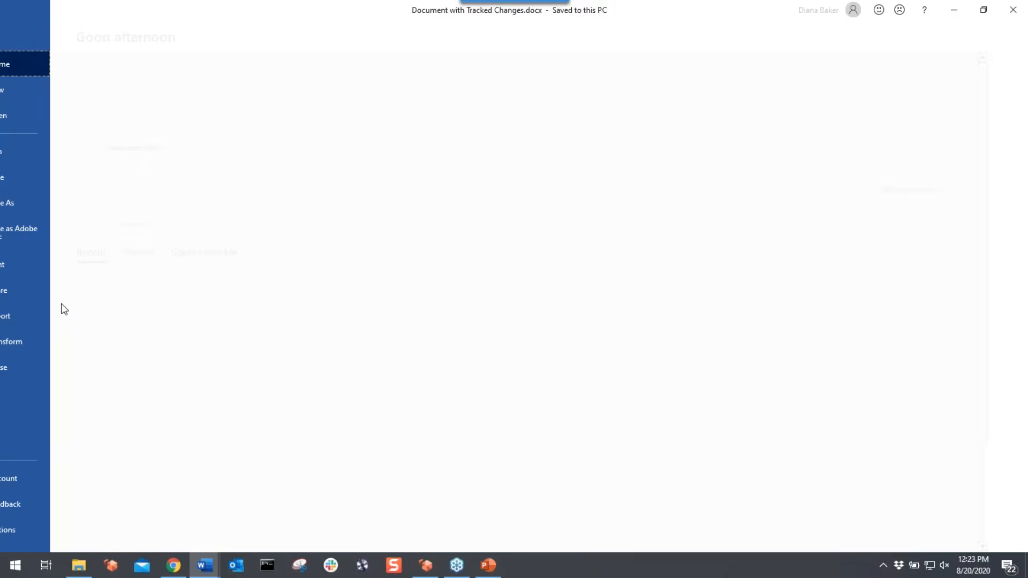
left_click(43, 263)
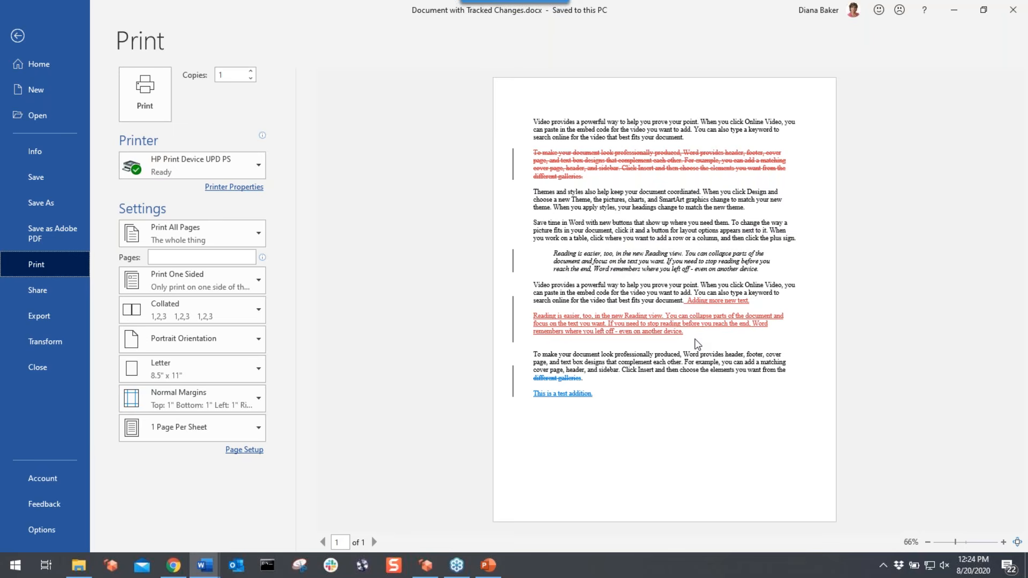
left_click(16, 37)
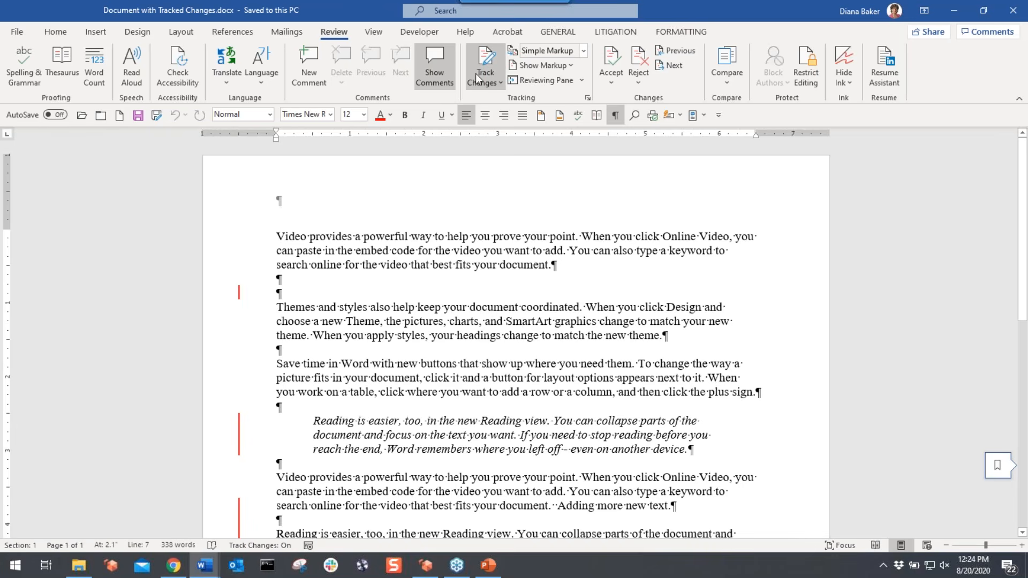
- Switch Display for Review to No Markup to show the final text without revision marks
left_click(583, 51)
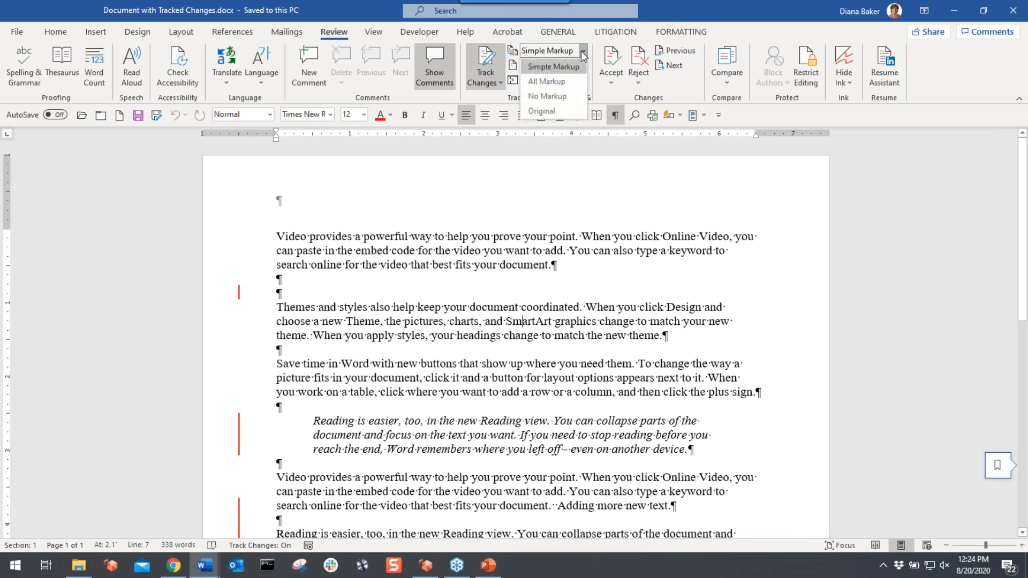
left_click(557, 97)
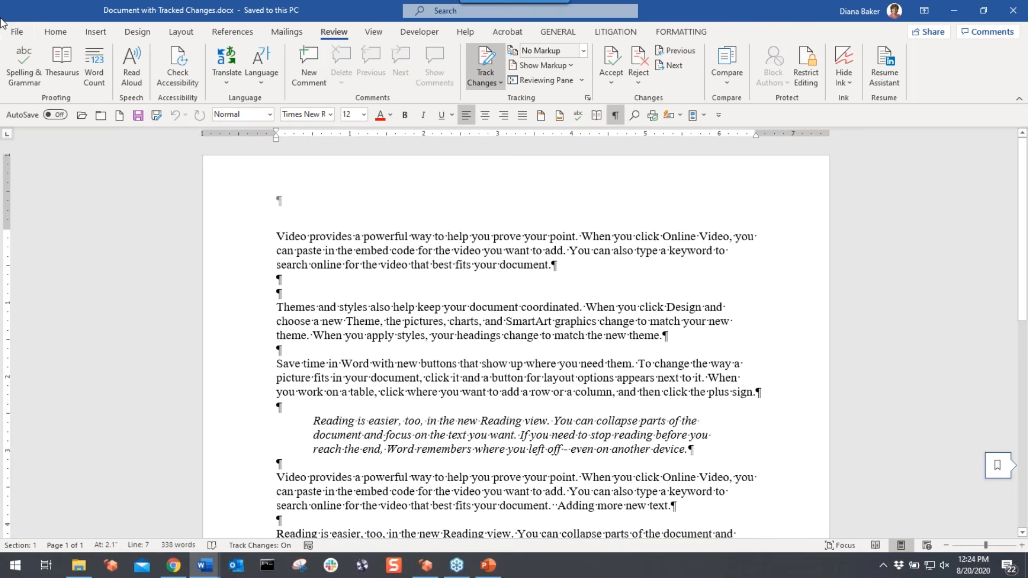
- In Trust Center Privacy Options, enable the warning before printing or saving files with tracked changes
left_click(13, 32)
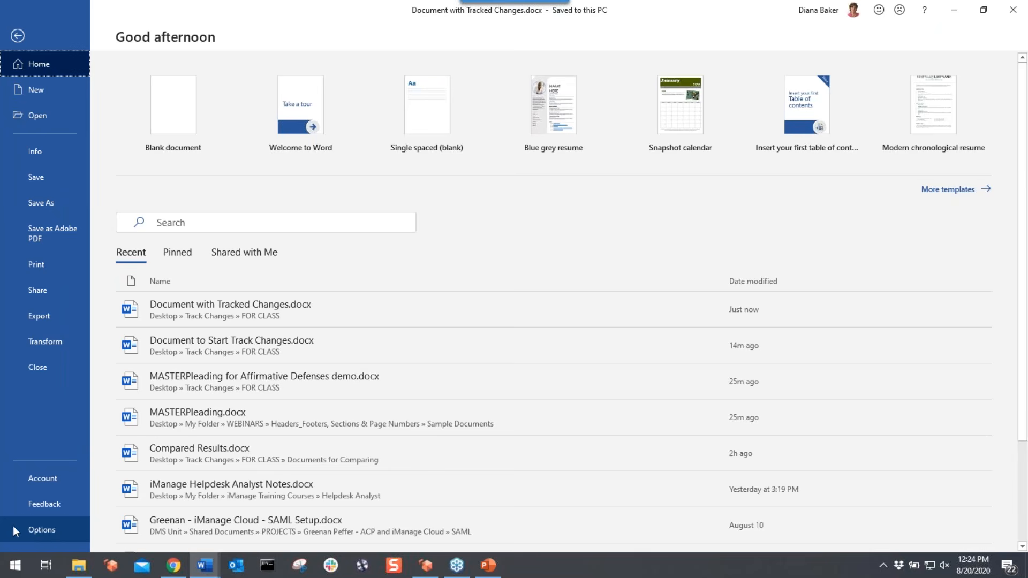
left_click(37, 529)
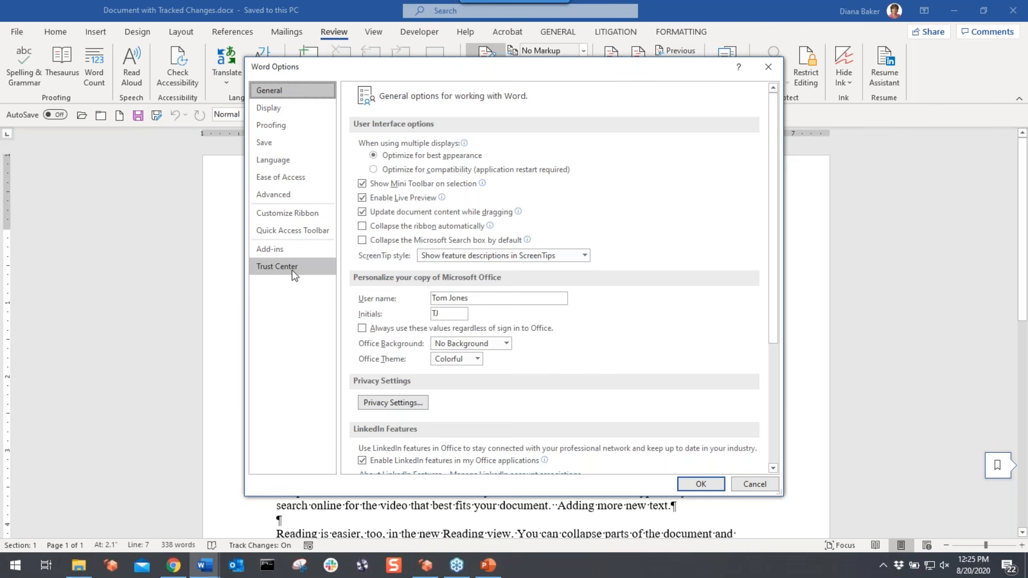
left_click(276, 268)
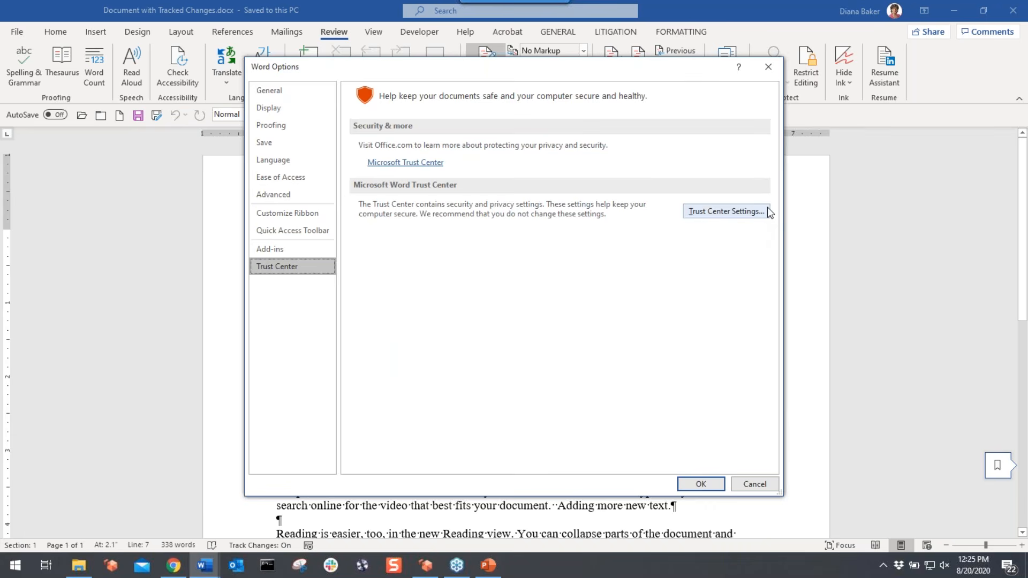
left_click(727, 212)
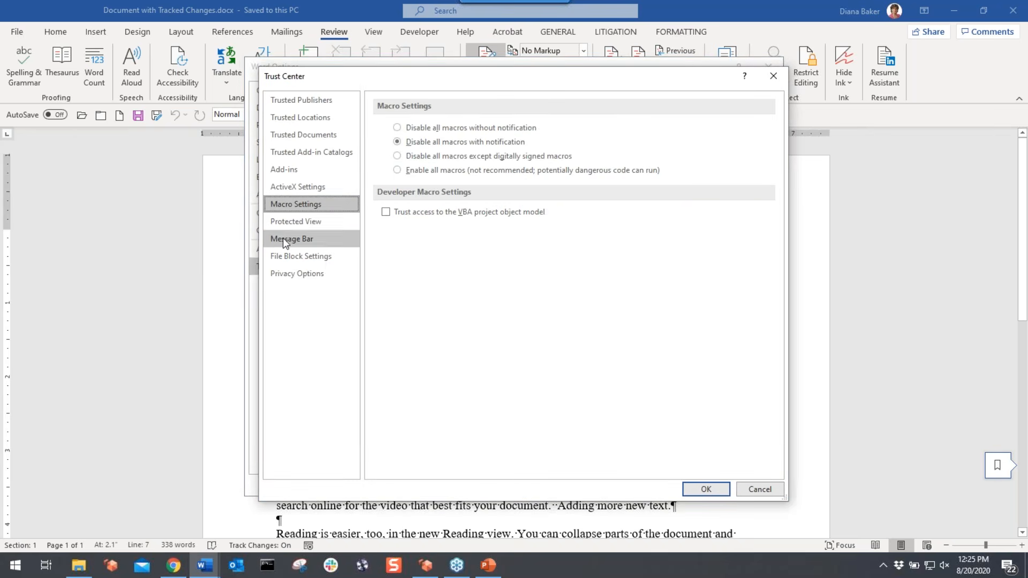
left_click(282, 278)
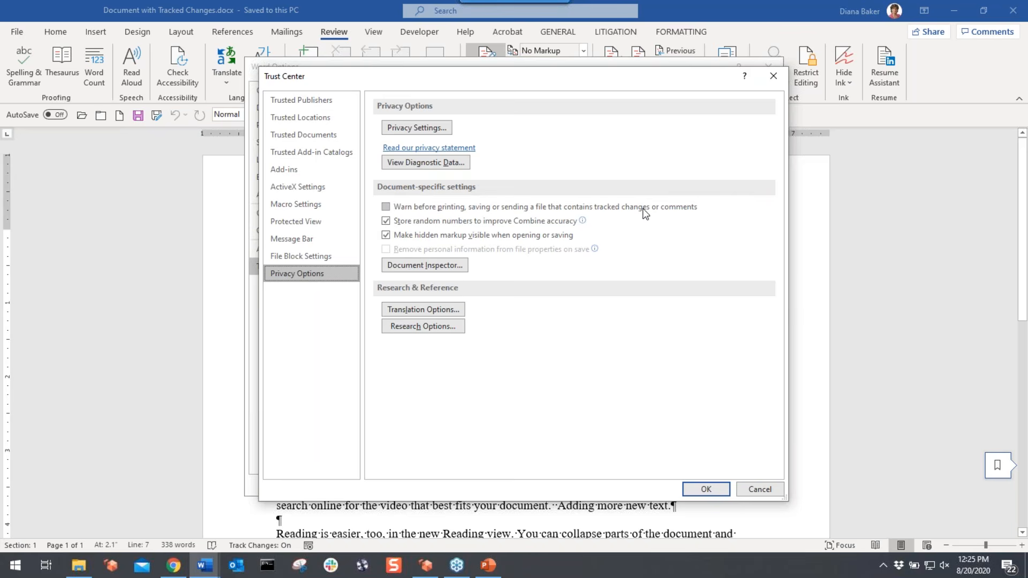
left_click(386, 207)
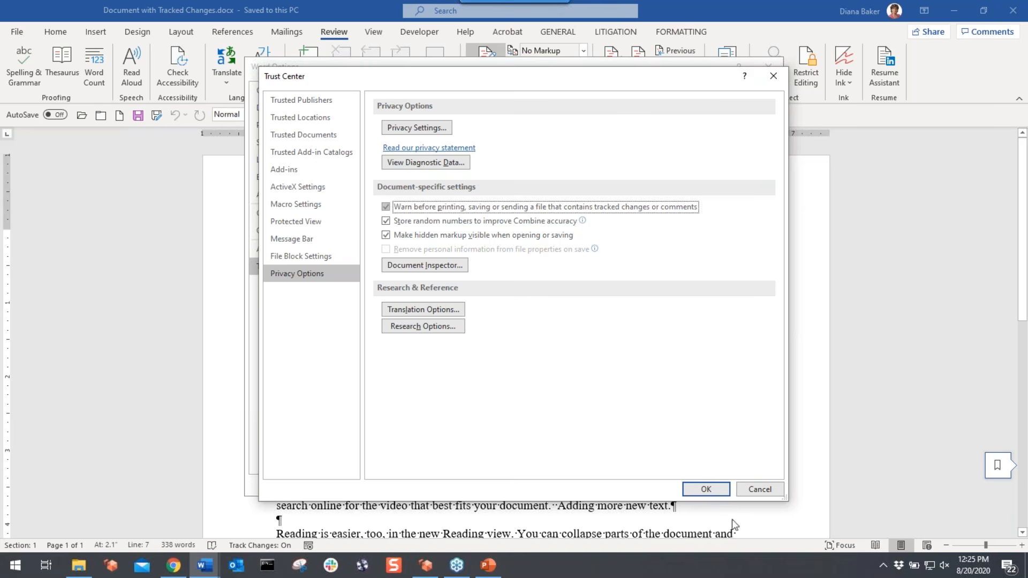
left_click(703, 483)
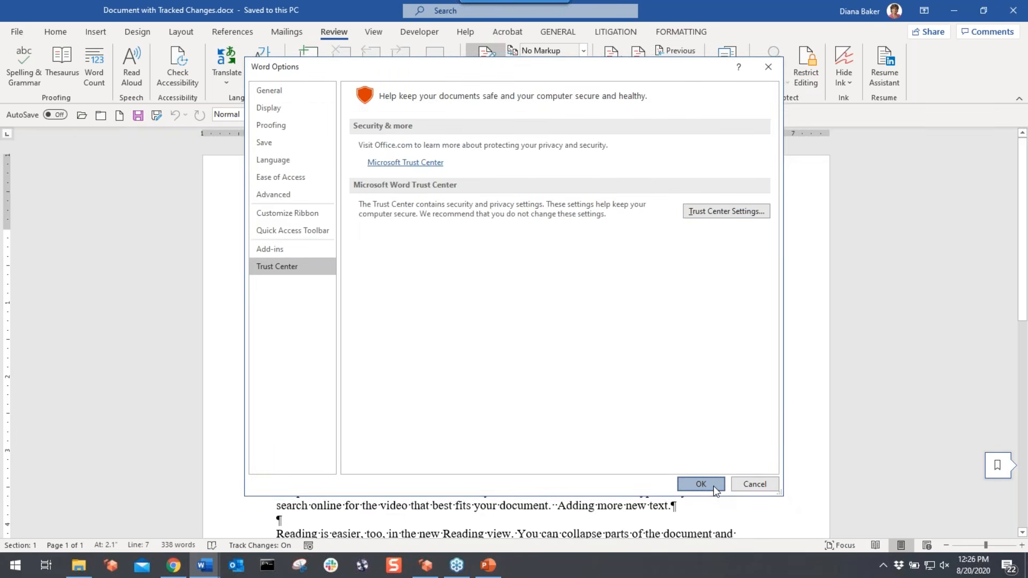
left_click(701, 484)
- Save a copy named 'NEW Document with Tracked Changes.docx' in FOR CLASS, keeping tracked changes
left_click(17, 31)
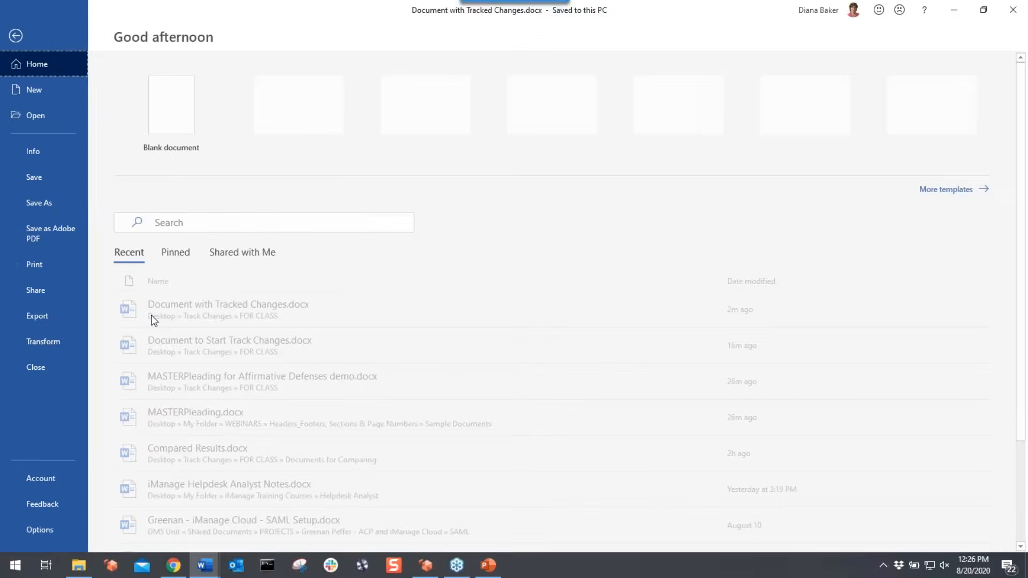
left_click(31, 204)
left_click(169, 300)
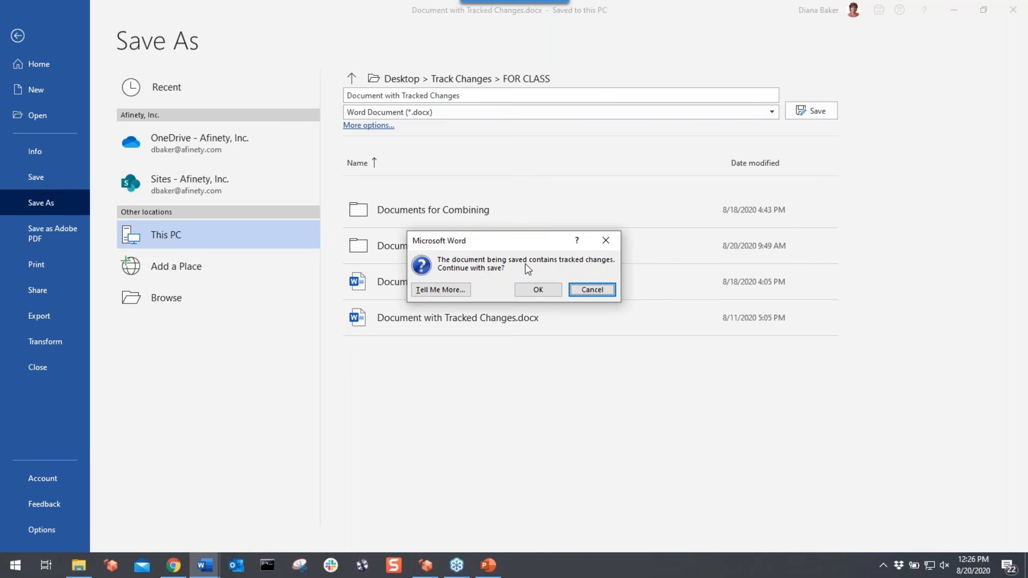
left_click(538, 289)
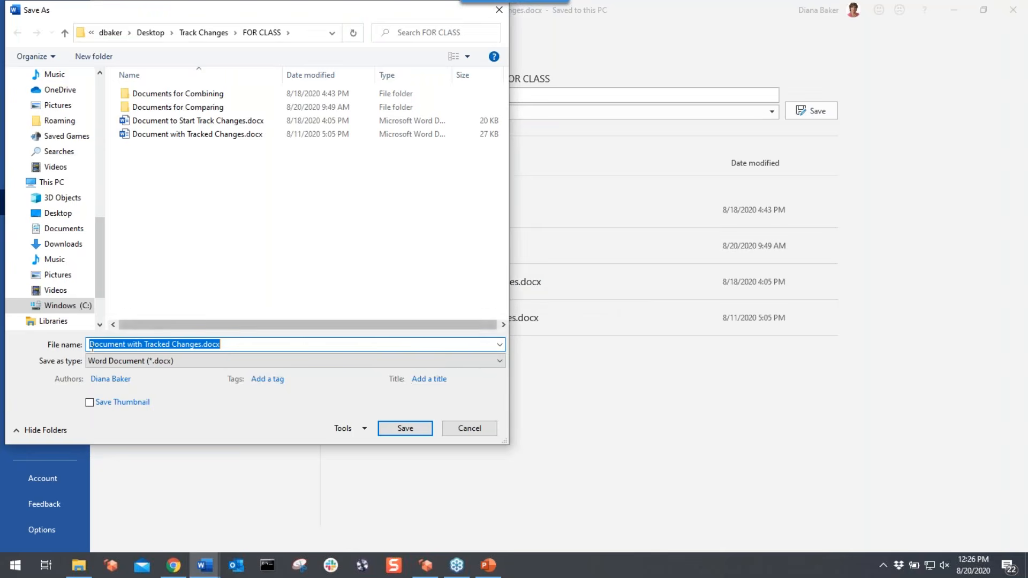
left_click(90, 346)
type("NEW")
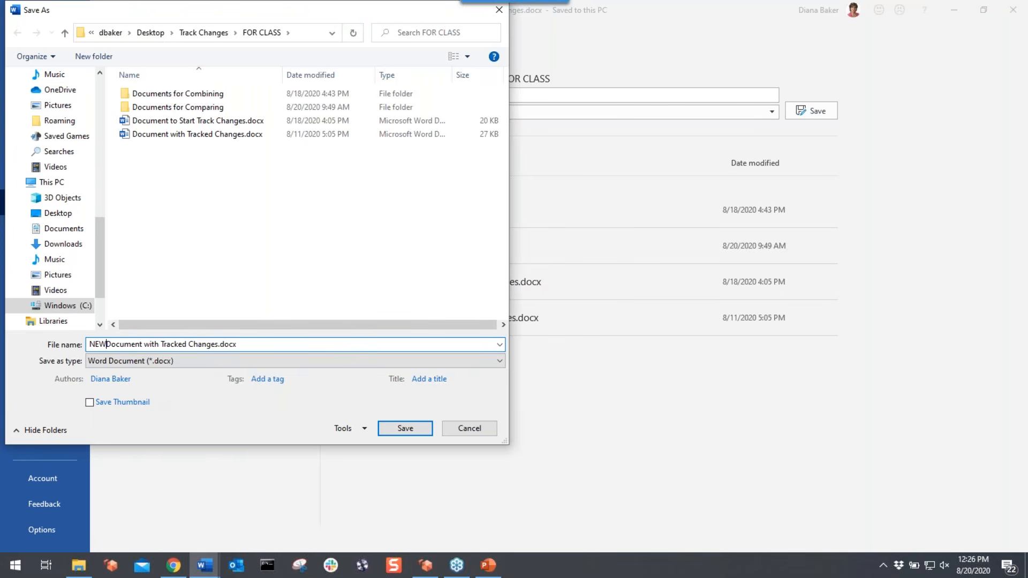
left_click(420, 429)
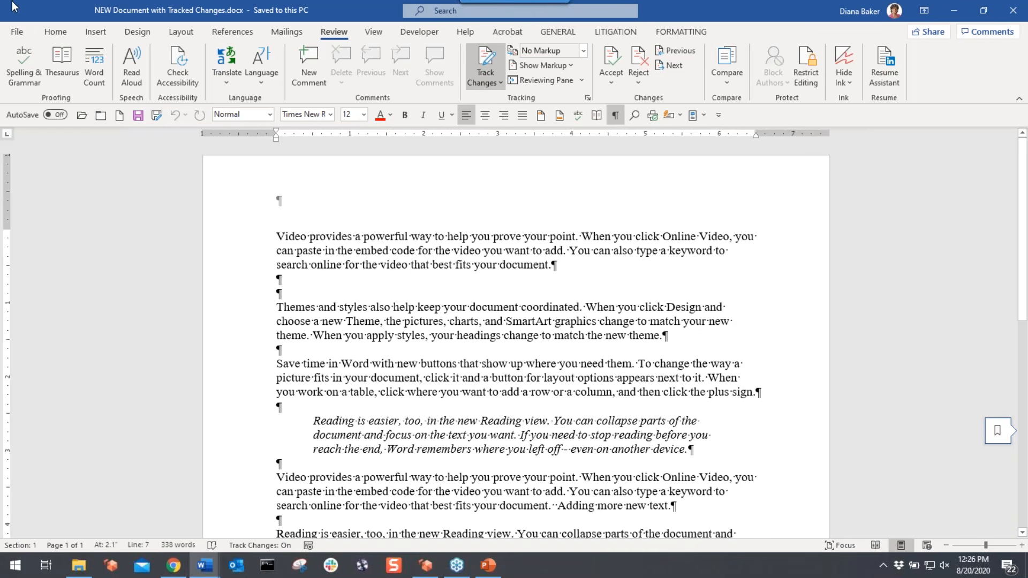
- Send the document as an e-mail attachment despite the tracked-changes warning
left_click(17, 32)
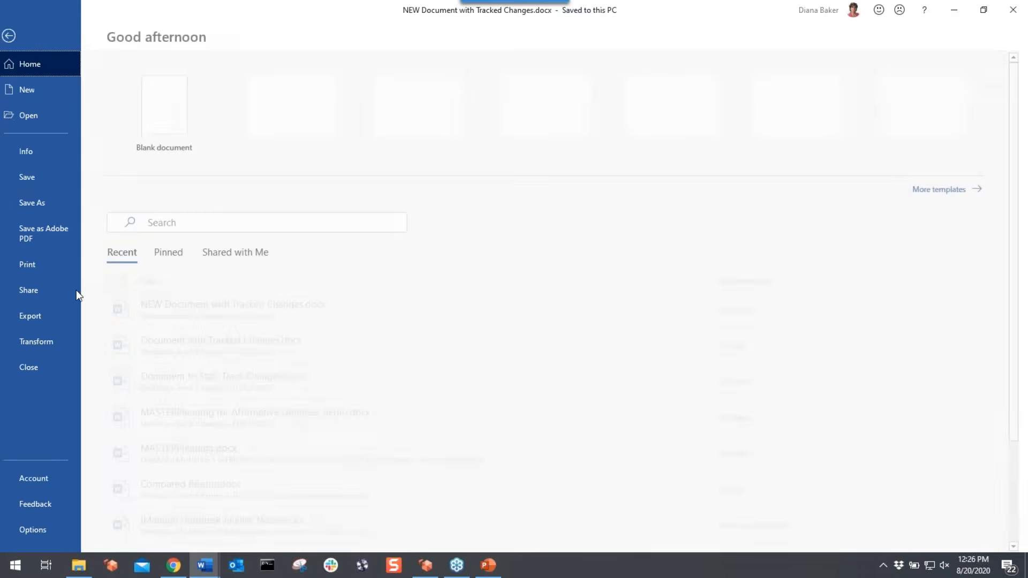
left_click(59, 291)
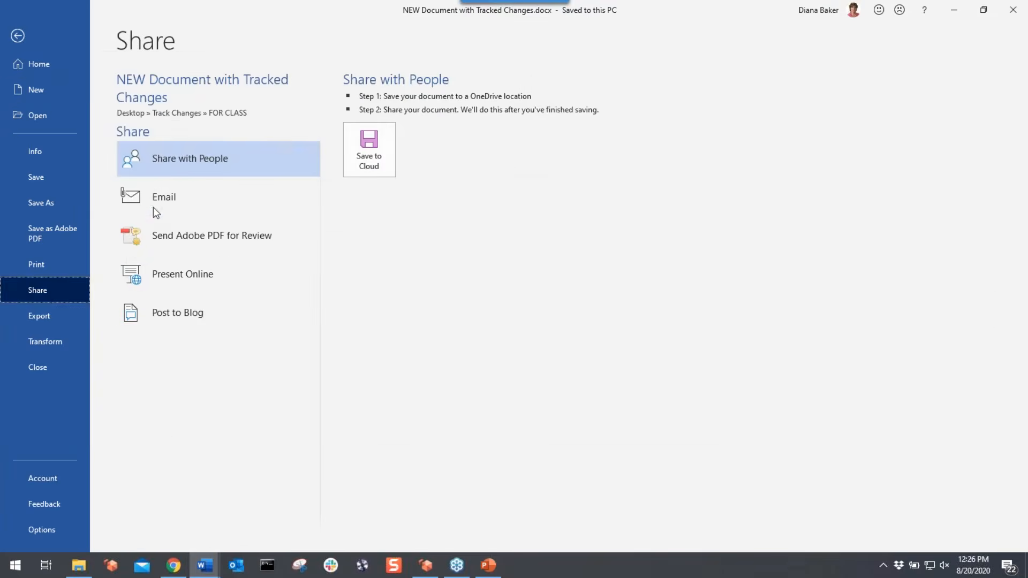
left_click(154, 206)
left_click(389, 139)
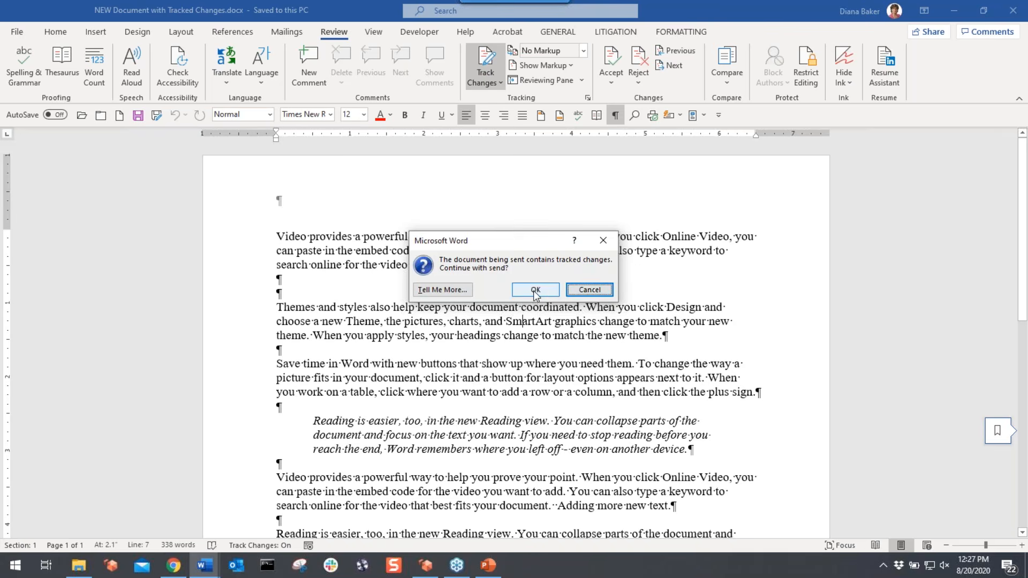
key("Escape")
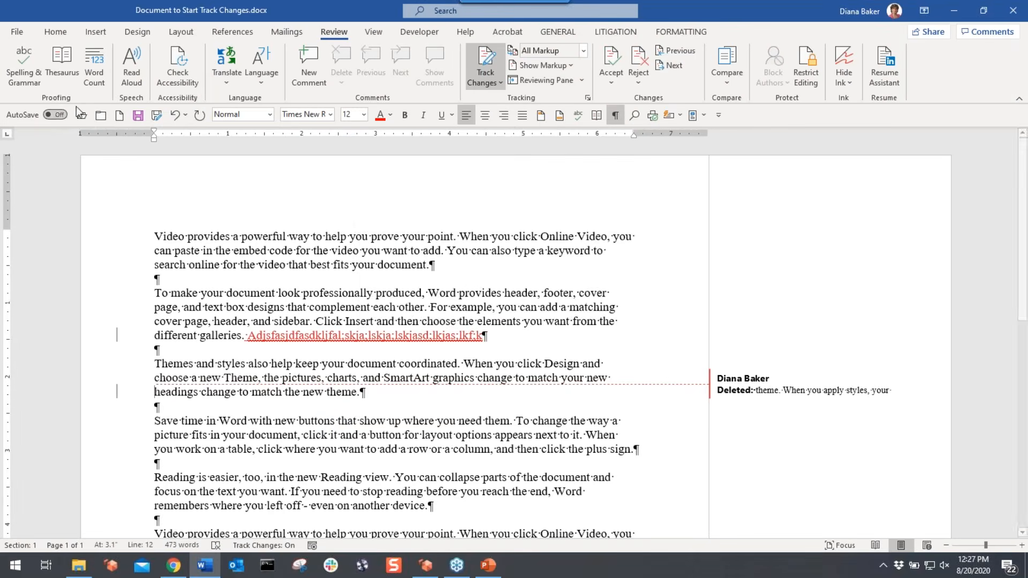
- Close the current document without saving and open Document with Tracked Changes.docx from FOR CLASS
key("ctrl+w")
left_click(500, 312)
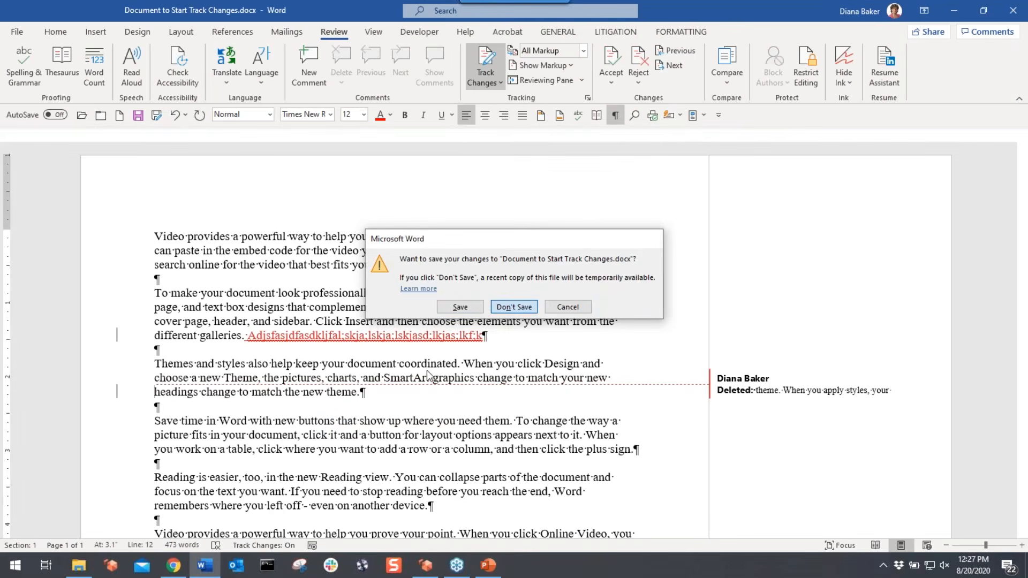
mouse_move(79, 564)
left_click(88, 517)
double_click(359, 189)
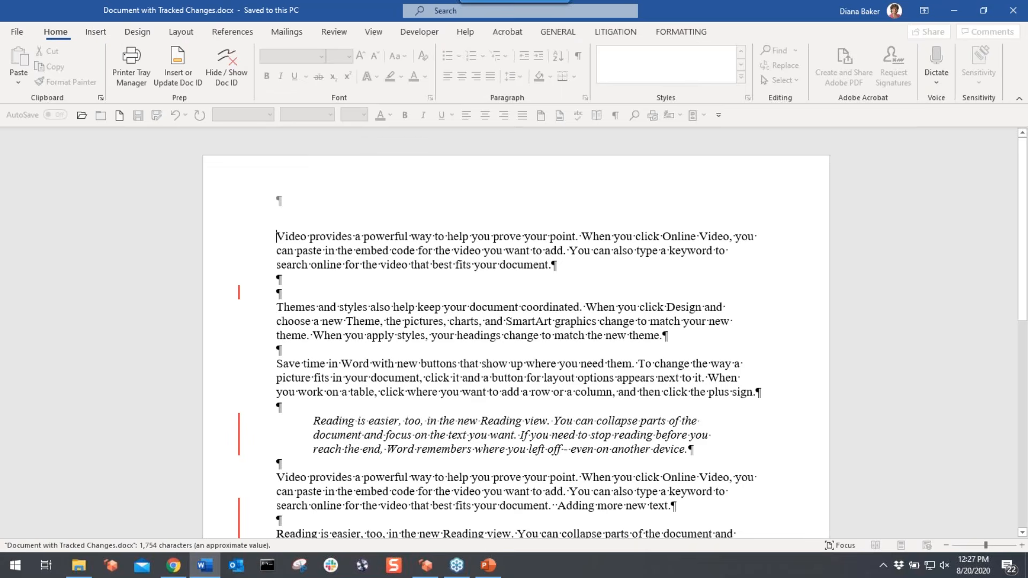
- Set the Review markup display to All Markup
left_click(348, 34)
left_click(582, 51)
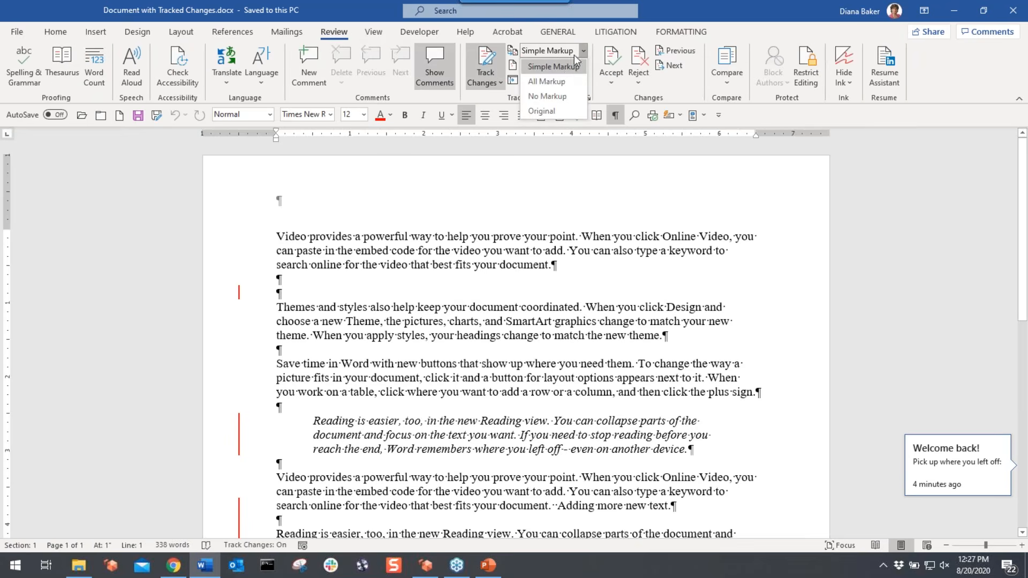
left_click(559, 82)
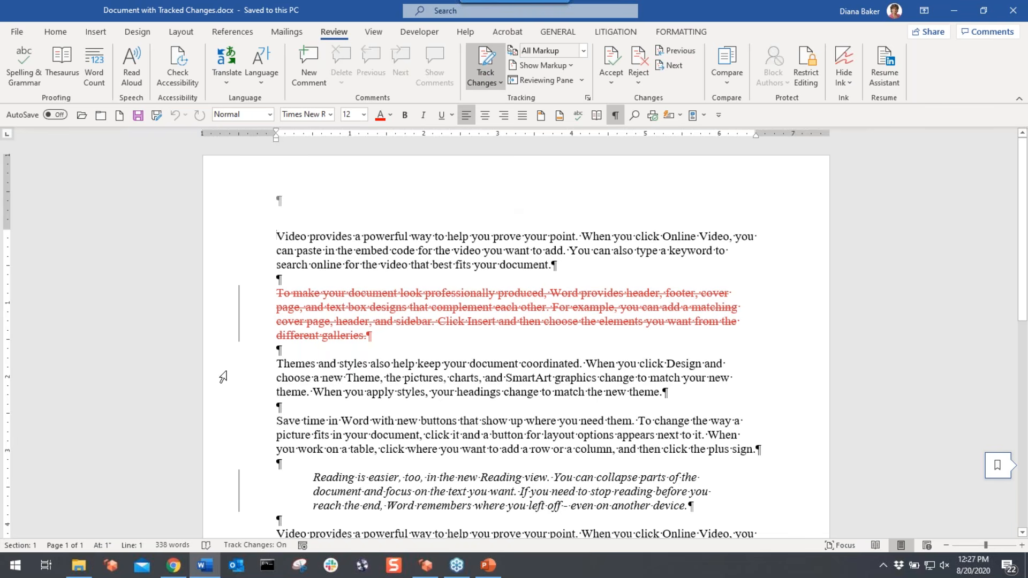
- Accept the deleted 'To make your document look professionally produced' paragraph and move to the next change
left_click(611, 85)
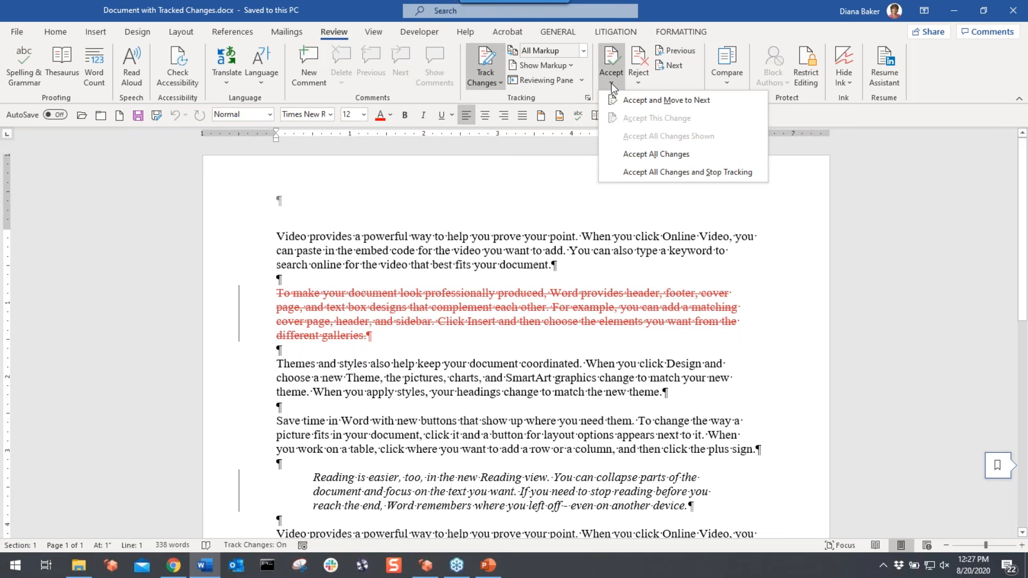
left_click(437, 384)
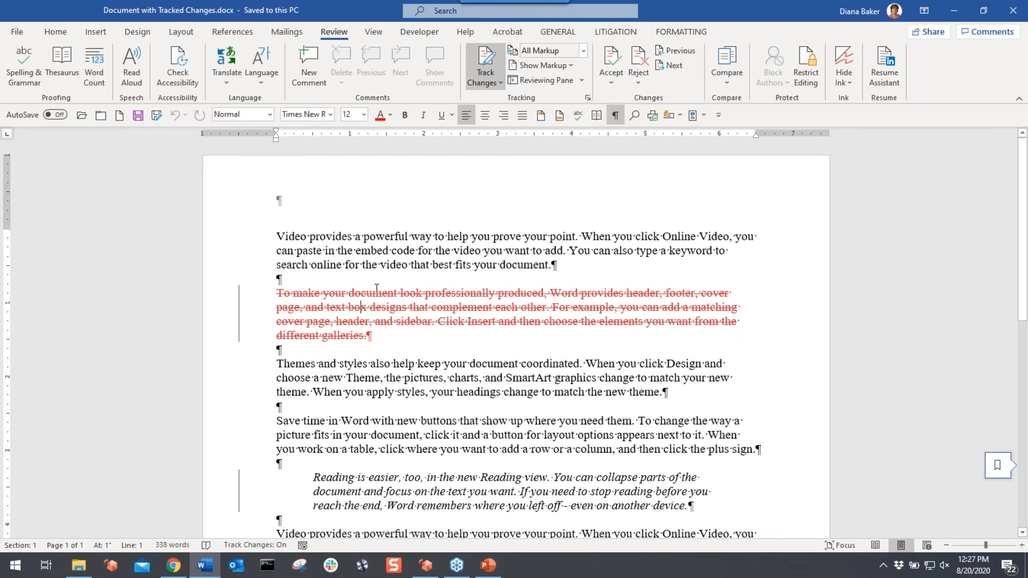
left_click(613, 78)
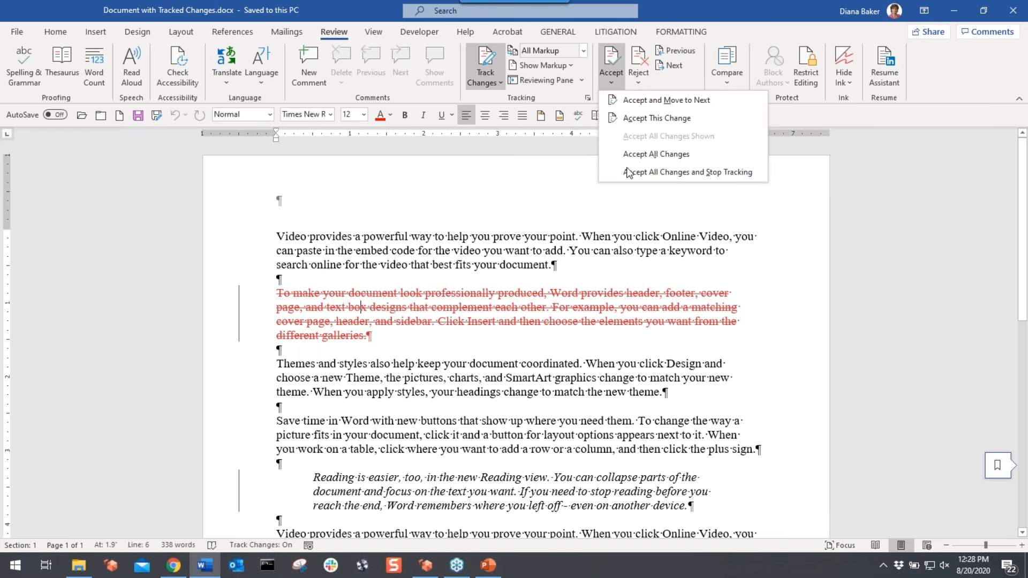
left_click(645, 101)
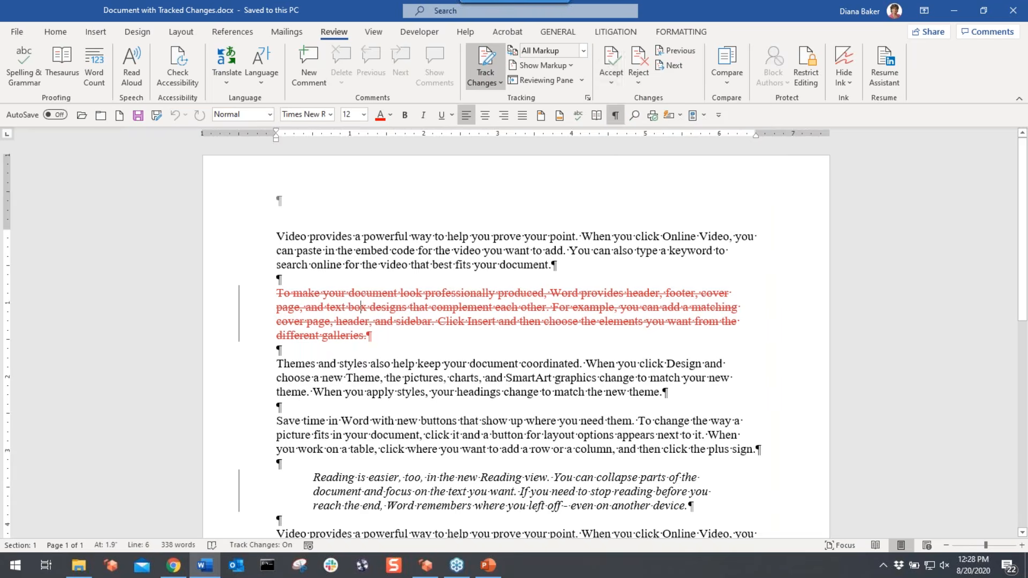
left_click(610, 80)
left_click(630, 102)
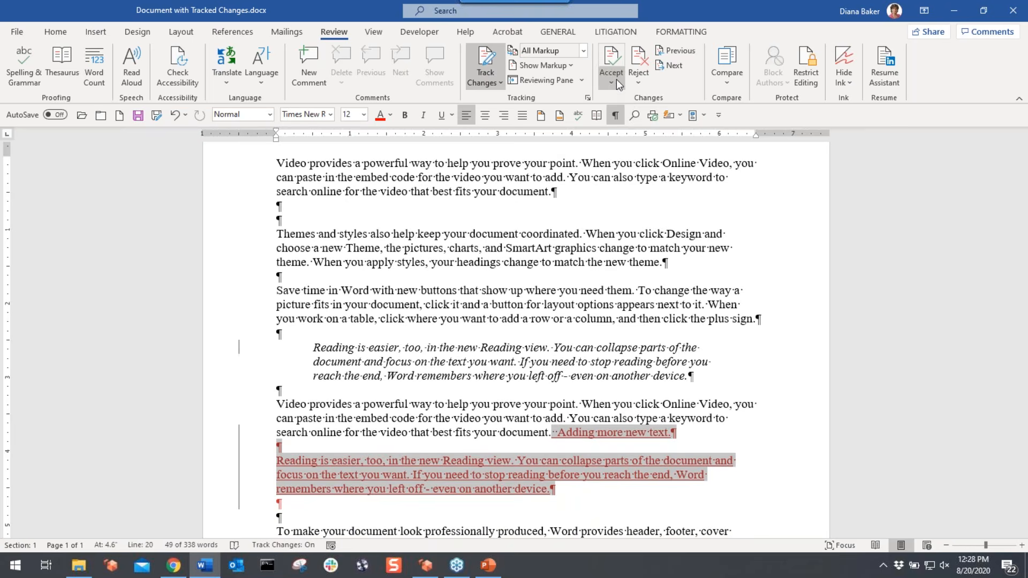
- Step through the changes to the inserted 'This is a test addition.' and accept it
left_click(613, 83)
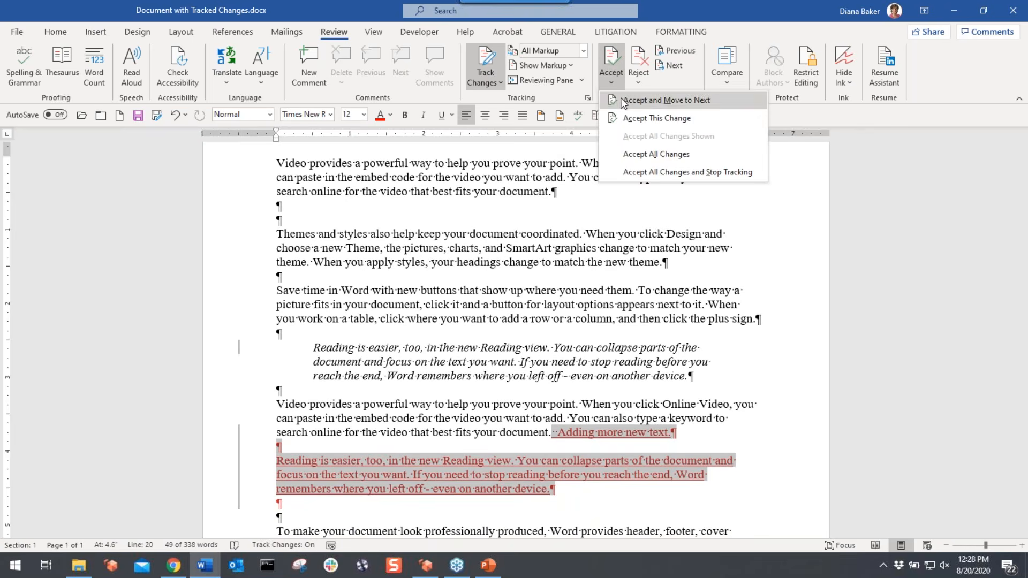
left_click(679, 77)
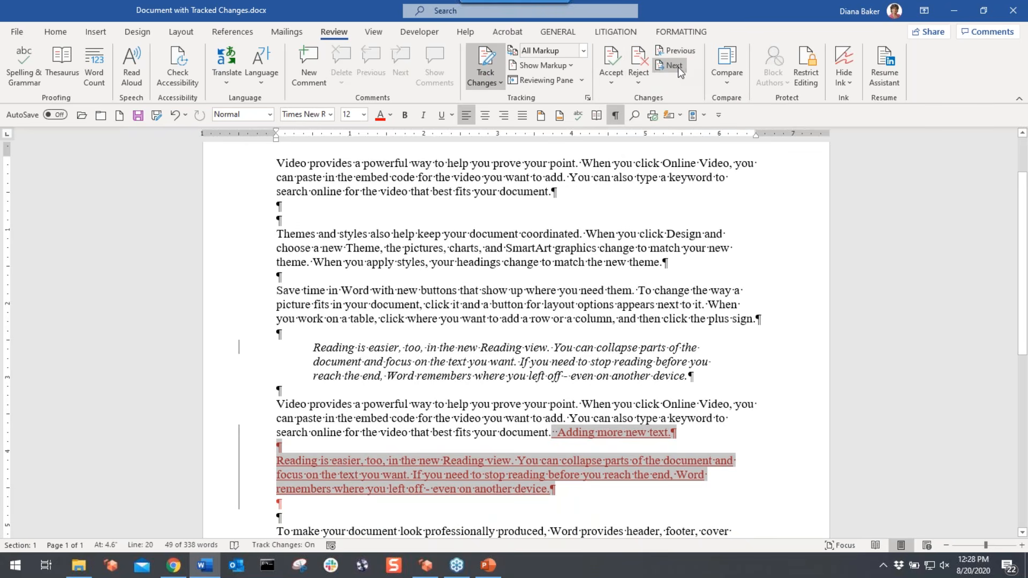
left_click(674, 66)
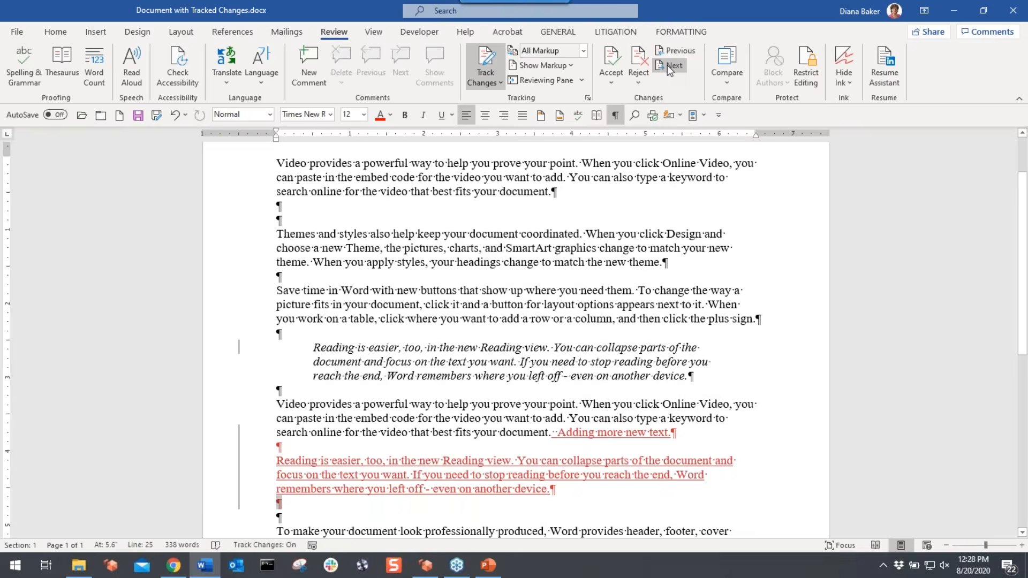
left_click(667, 66)
left_click(667, 65)
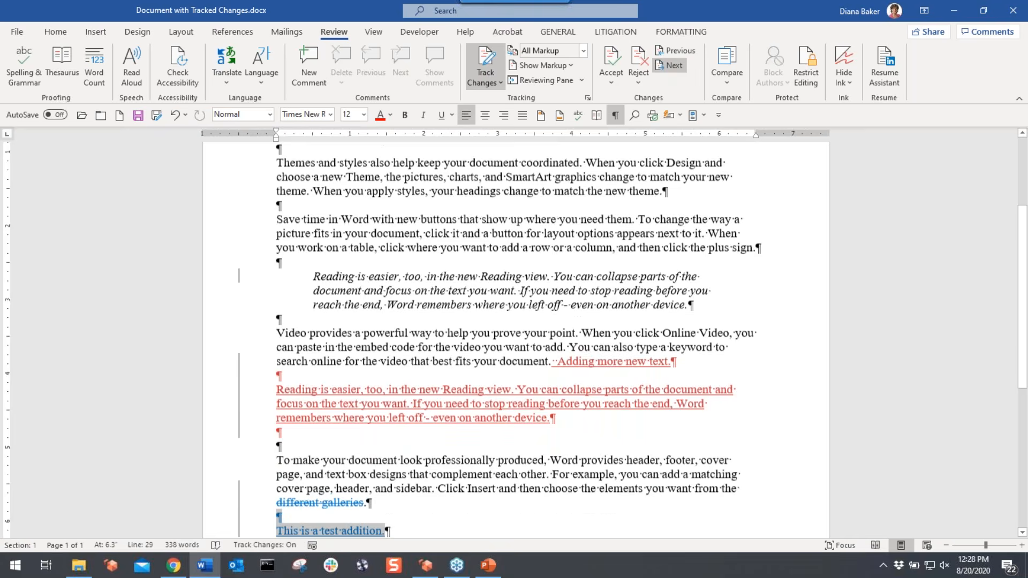
left_click(608, 68)
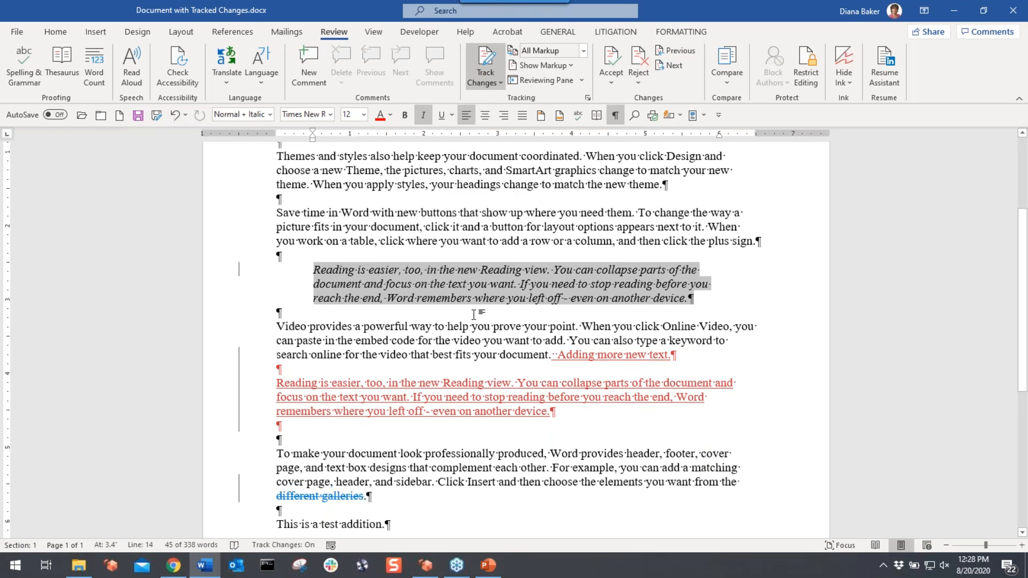
- Reject the inserted 'Adding more new text.' and the repeated Reading paragraph
left_click(420, 383)
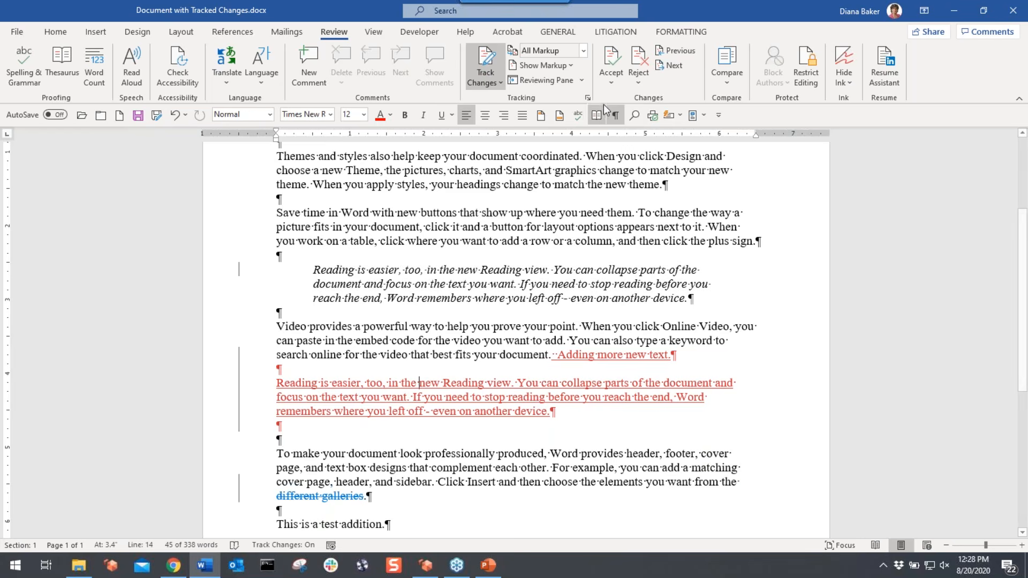
left_click(638, 78)
left_click(649, 119)
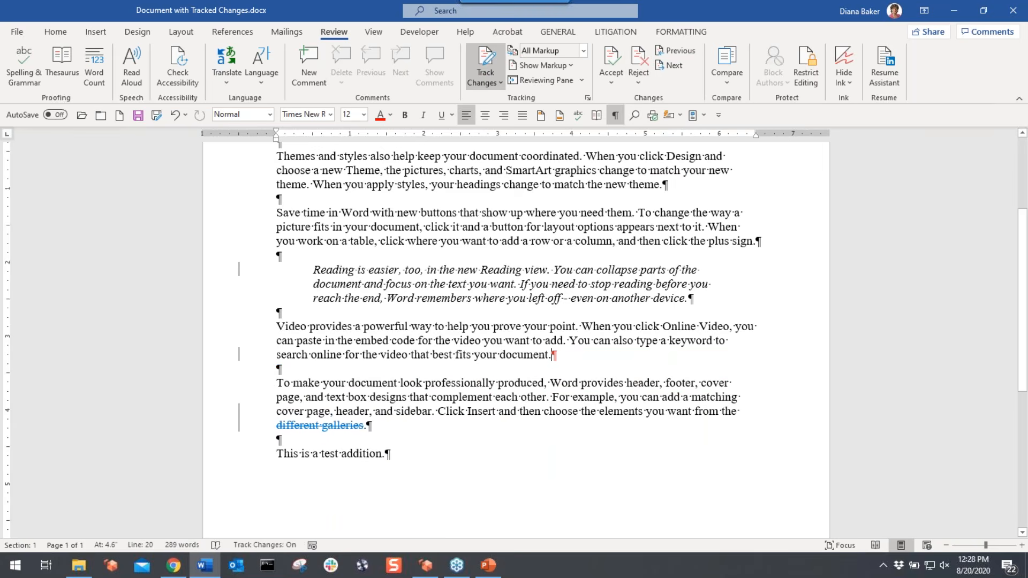
scroll(516, 321, "up", 4)
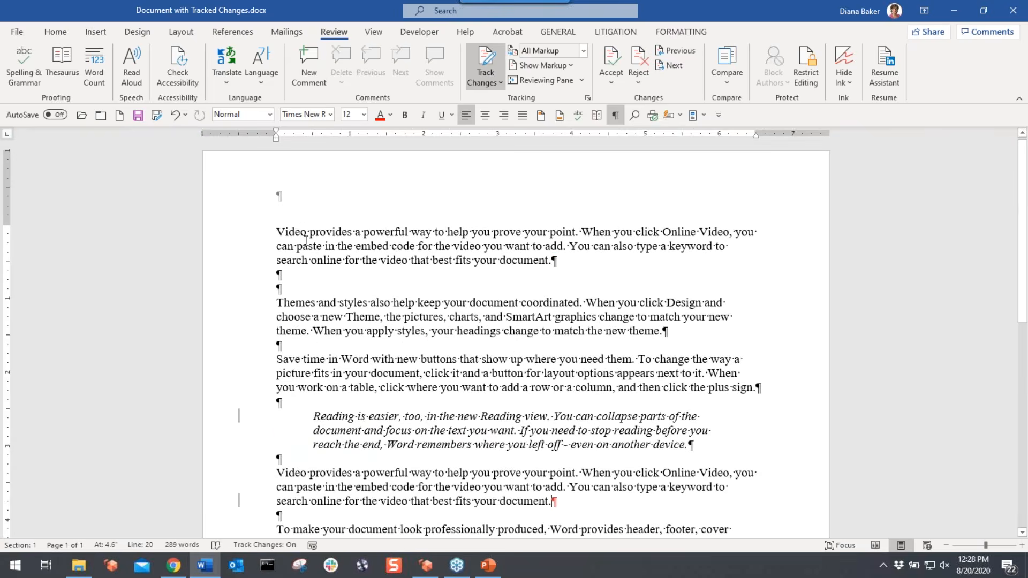
scroll(590, 170, "down", 3)
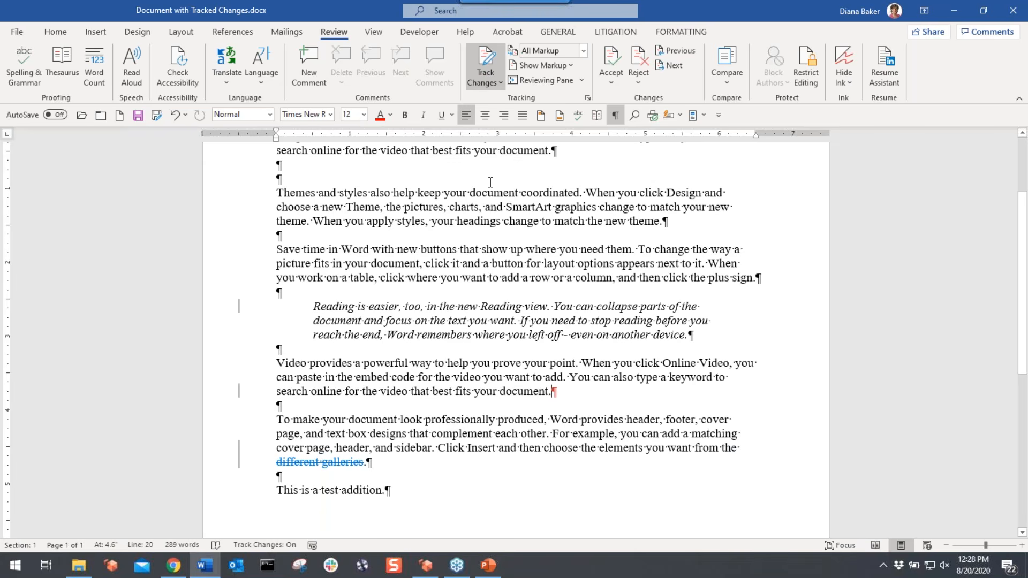
- Accept all remaining changes, leaving 289 words, and turn Track Changes off
left_click(615, 81)
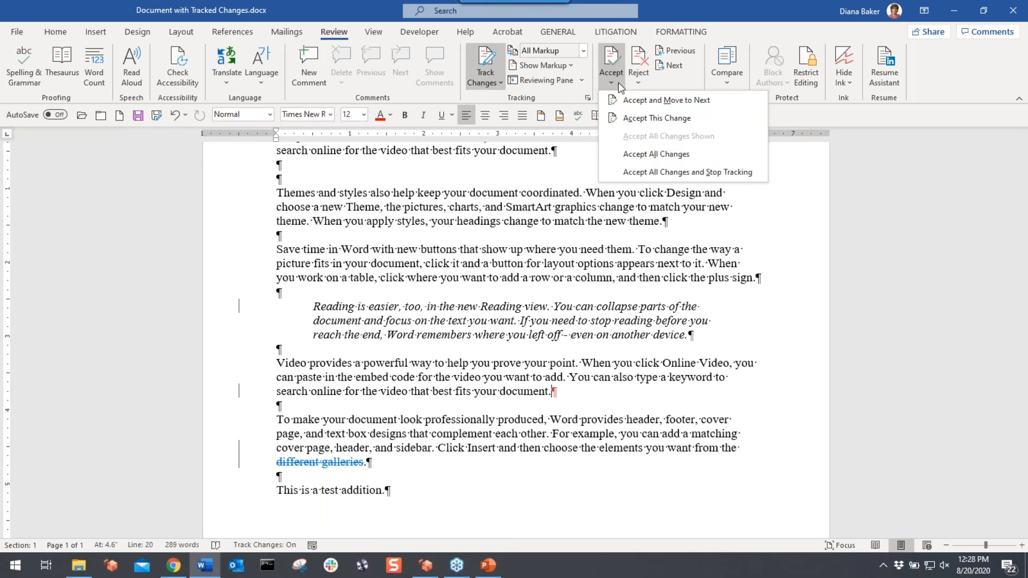
left_click(642, 154)
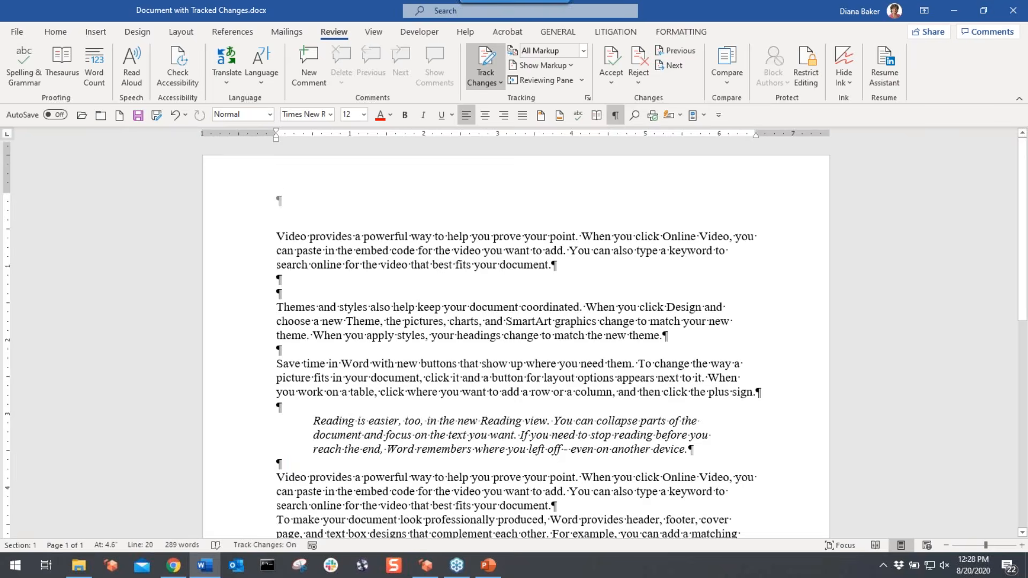
scroll(516, 337, "down", 1)
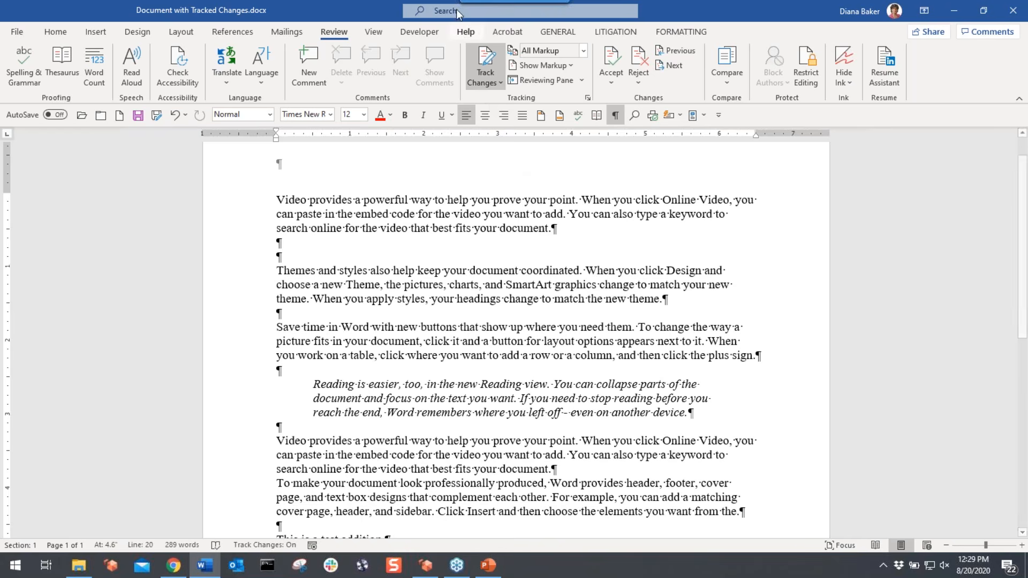
left_click(484, 63)
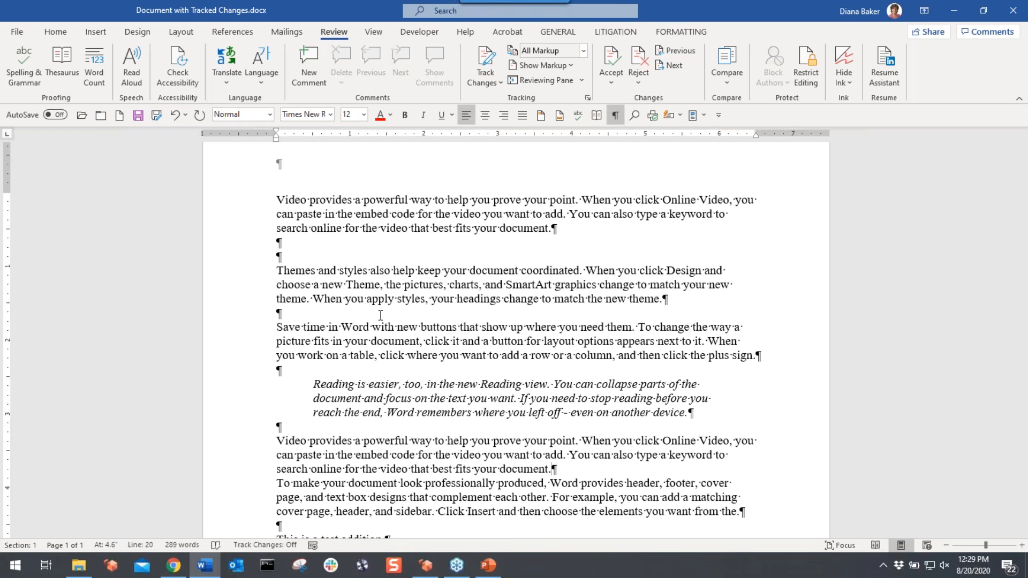
- Close Document with Tracked Changes.docx without saving, minimize the FOR CLASS folder, and start a blank document
left_click(101, 115)
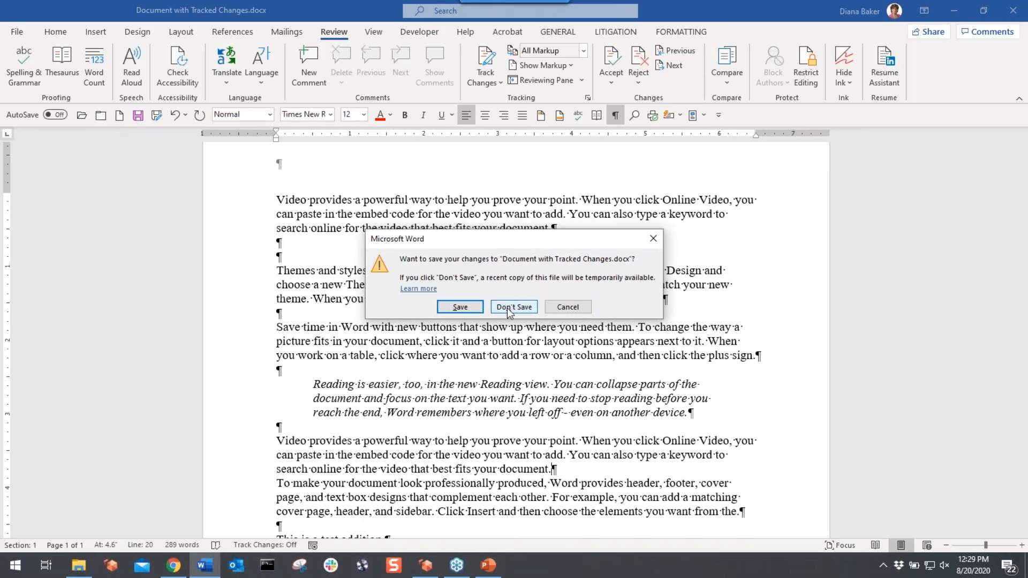
left_click(508, 307)
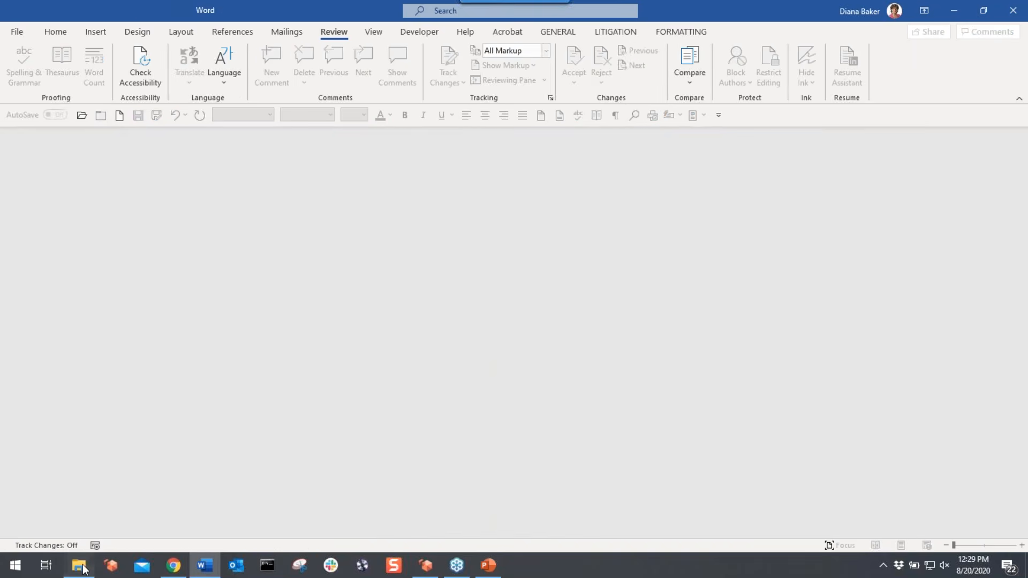
left_click(78, 565)
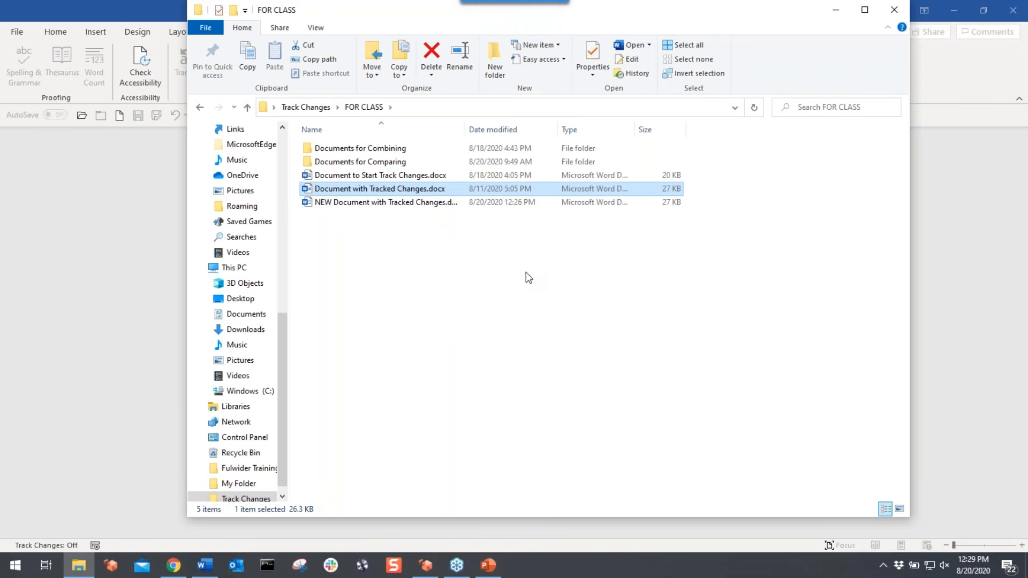
left_click(836, 12)
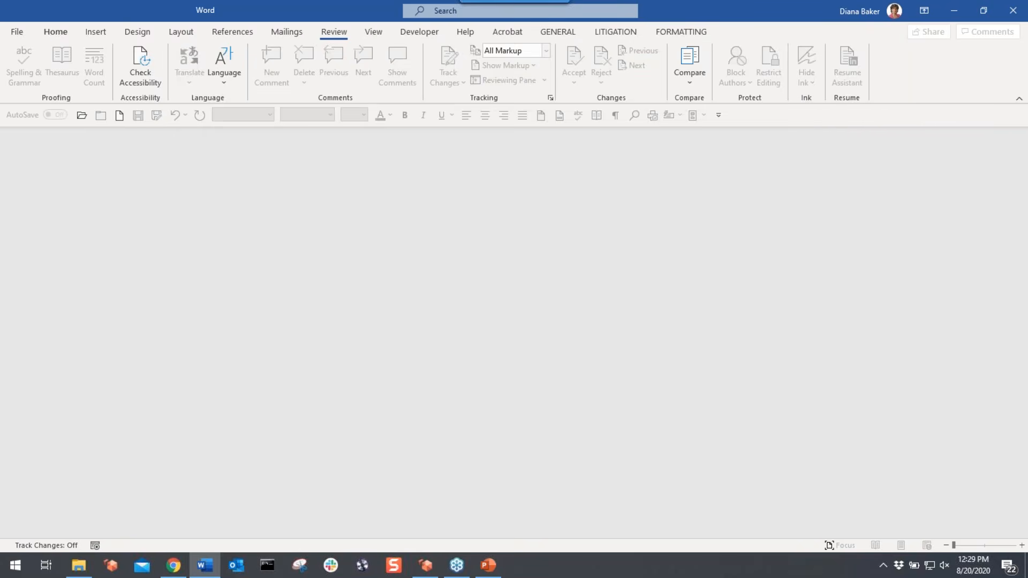
key("ctrl+n")
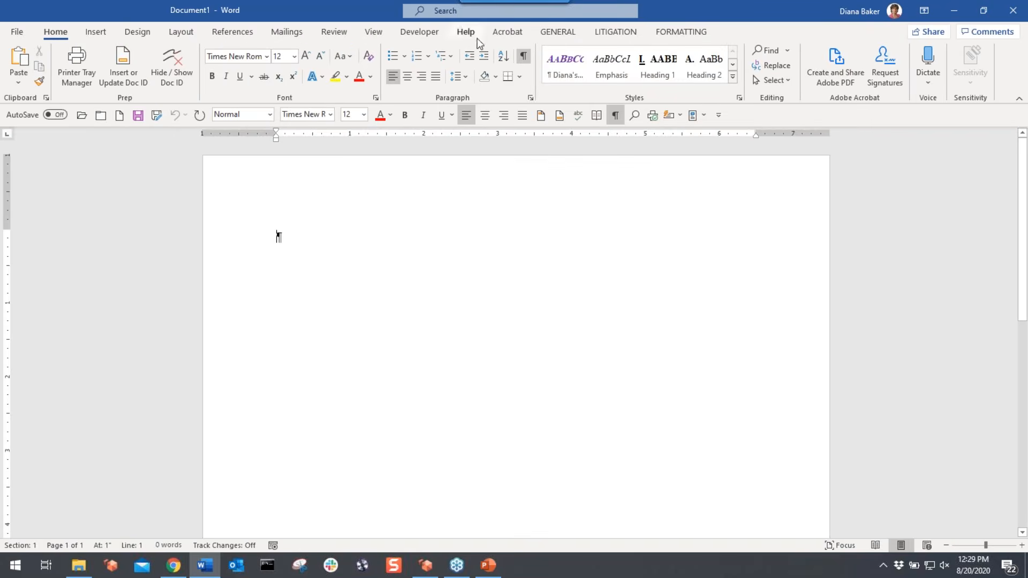
- Open the Review tab's Compare dropdown to show the compare and combine options
left_click(333, 32)
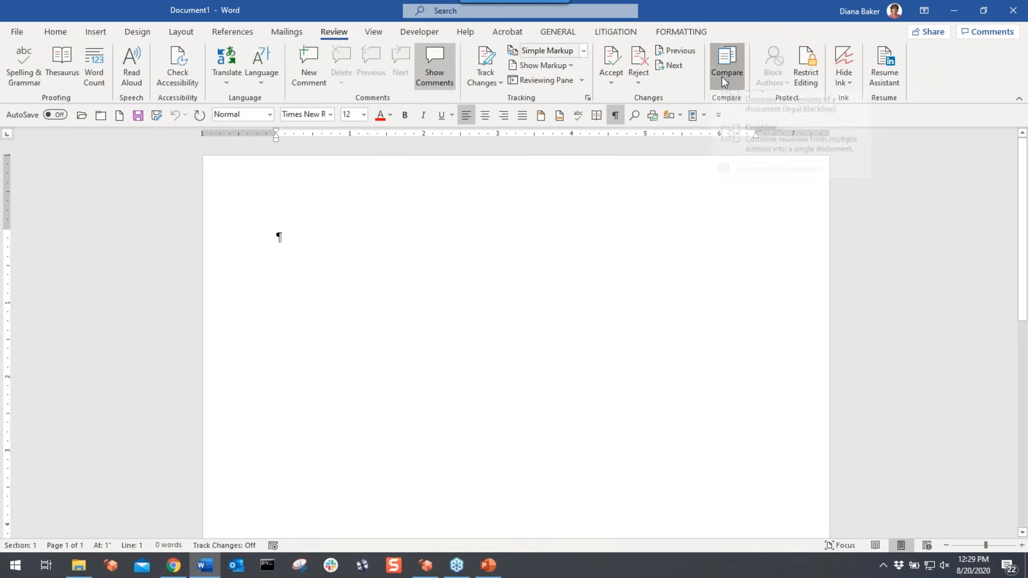
left_click(722, 76)
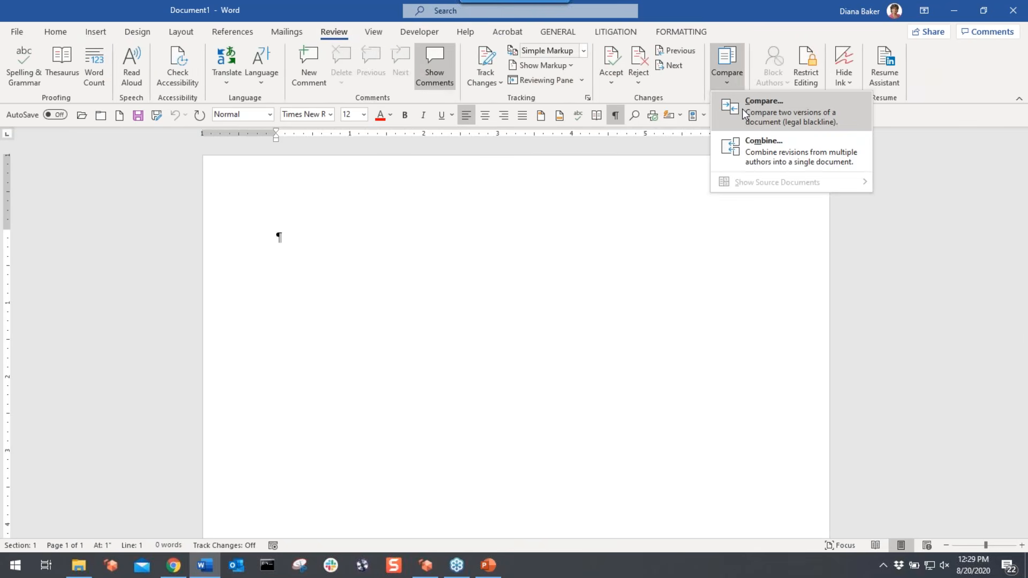
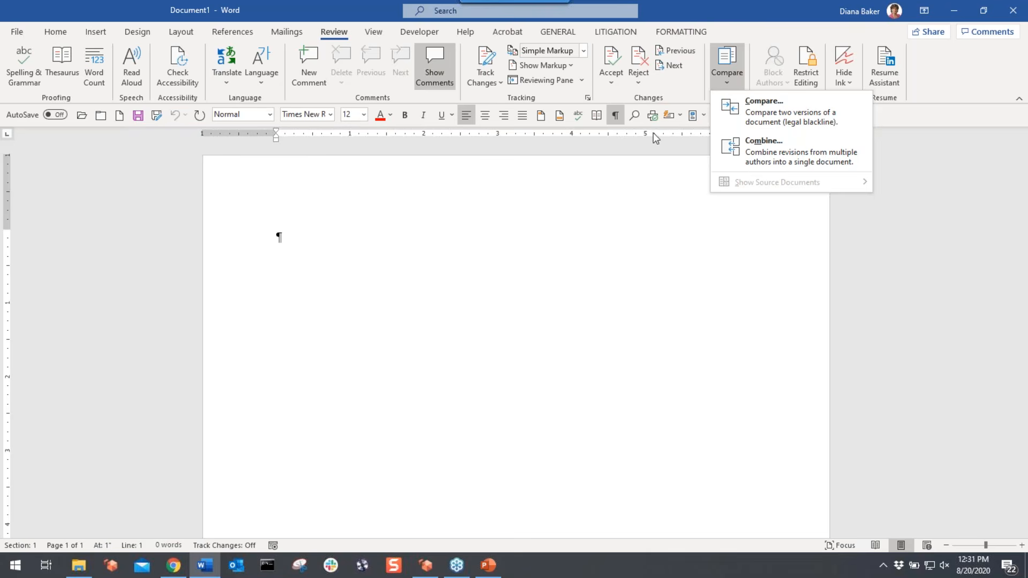
- Start a document comparison with Document 1 for Comparison.docx from Documents for Comparing as the original
left_click(776, 107)
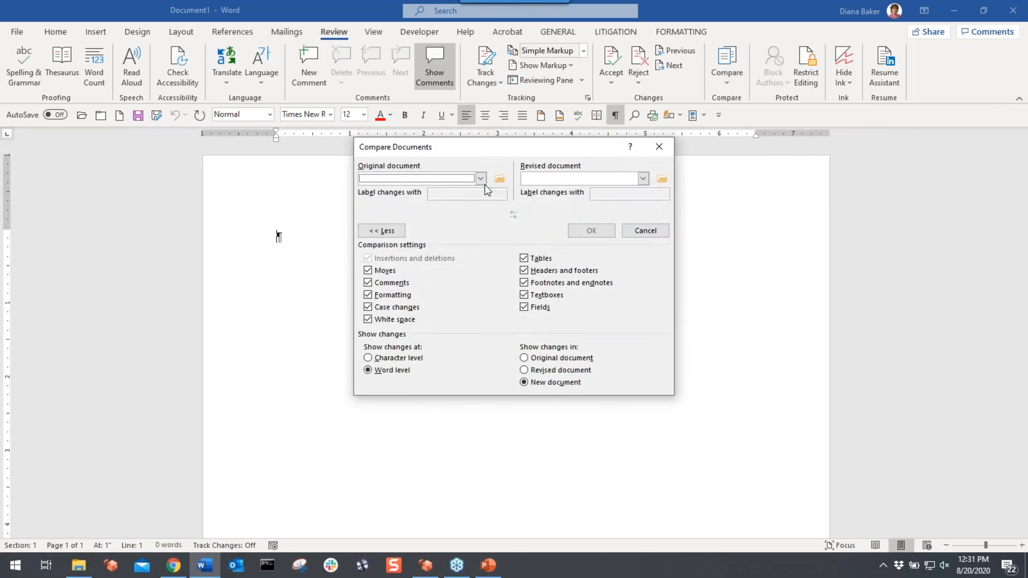
left_click(481, 178)
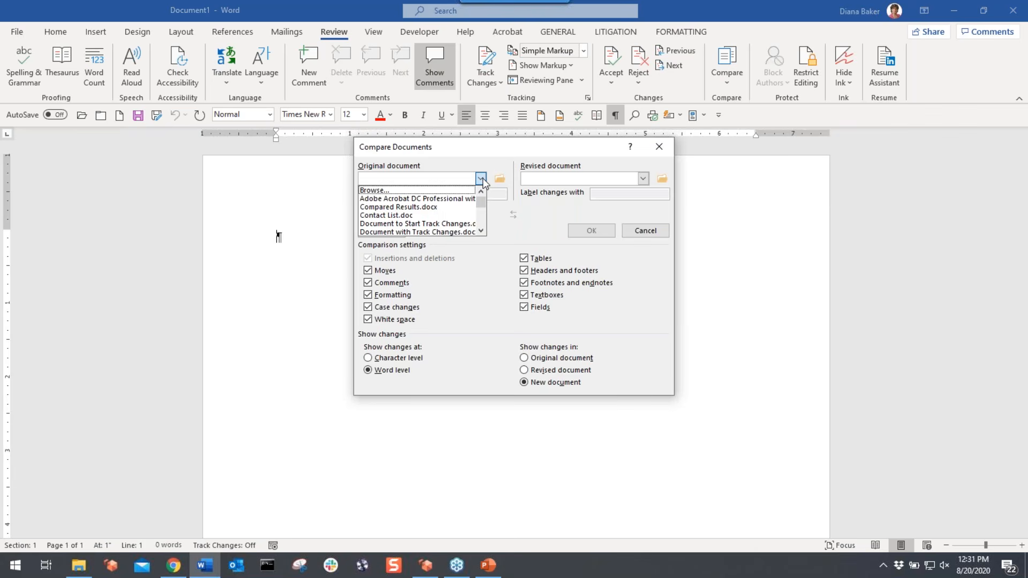
scroll(480, 205, "down", 5)
scroll(478, 199, "up", 5)
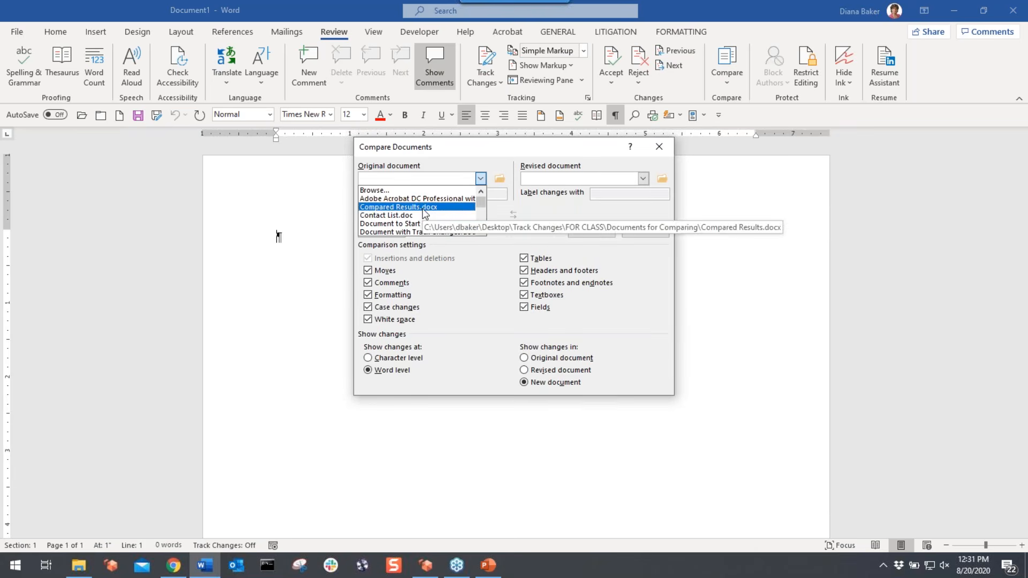
left_click(500, 180)
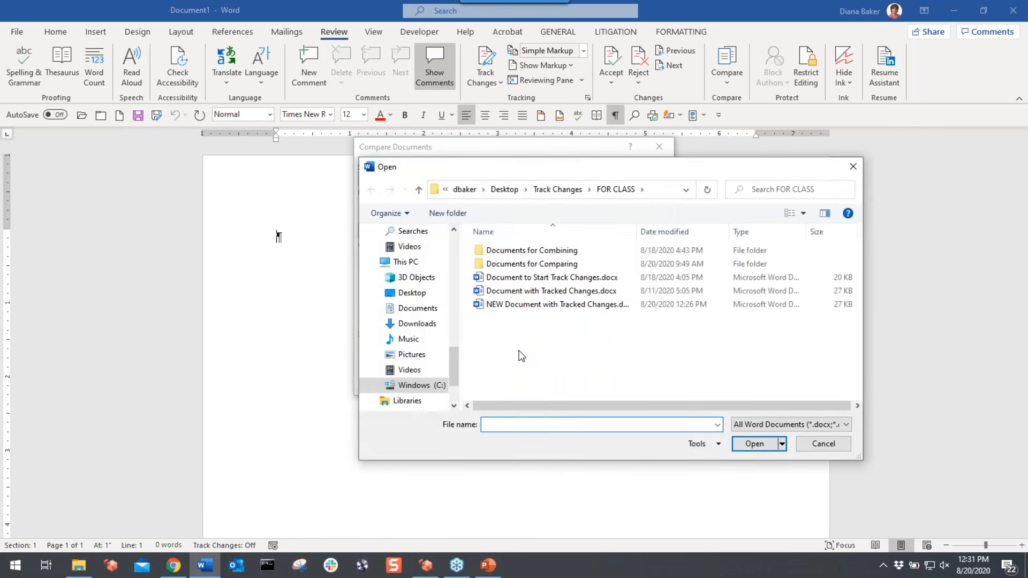
left_click(520, 268)
double_click(520, 266)
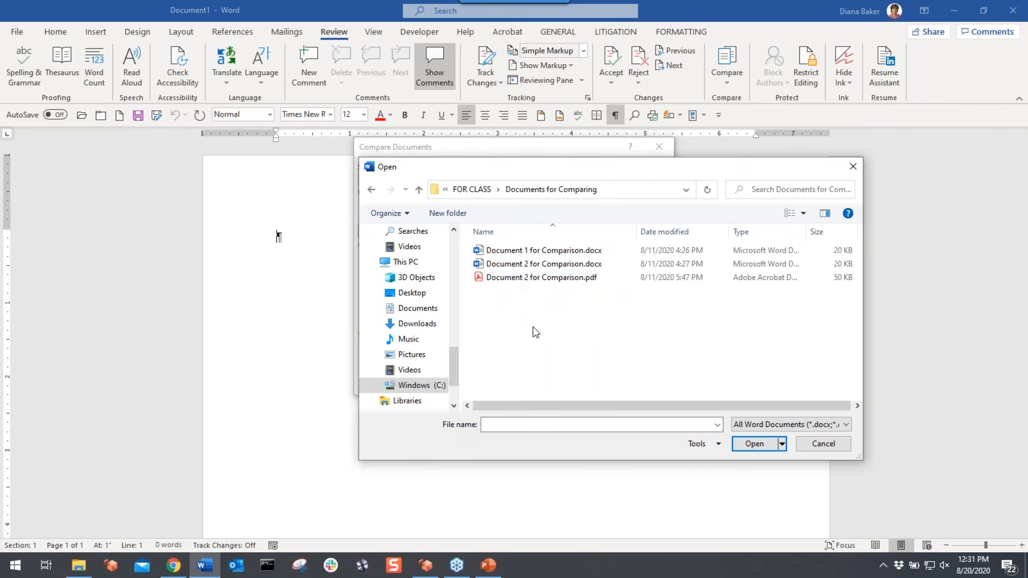
double_click(503, 253)
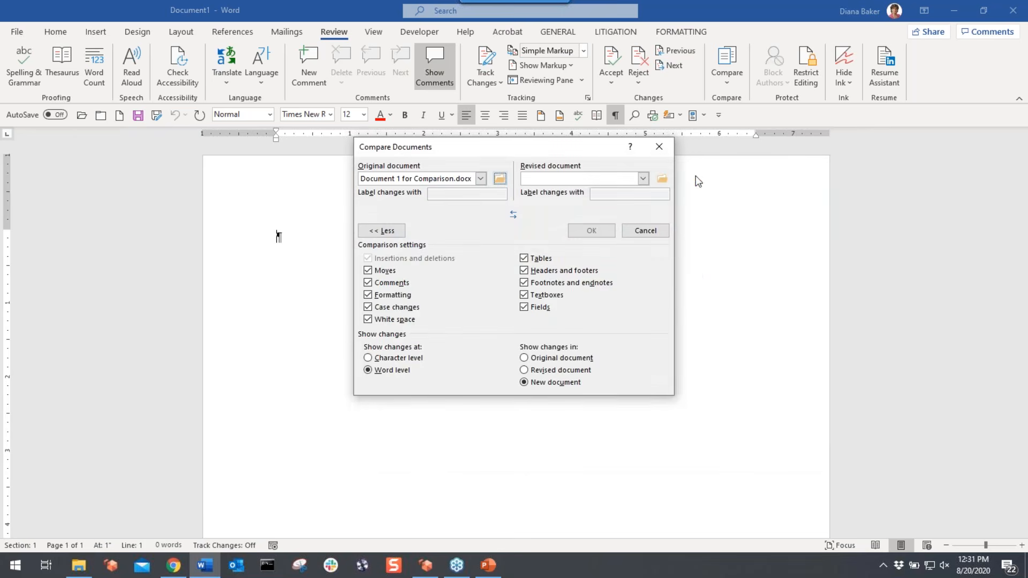
- Choose Document 2 for Comparison.docx as the revised file, then collapse and re-expand the comparison settings
left_click(663, 177)
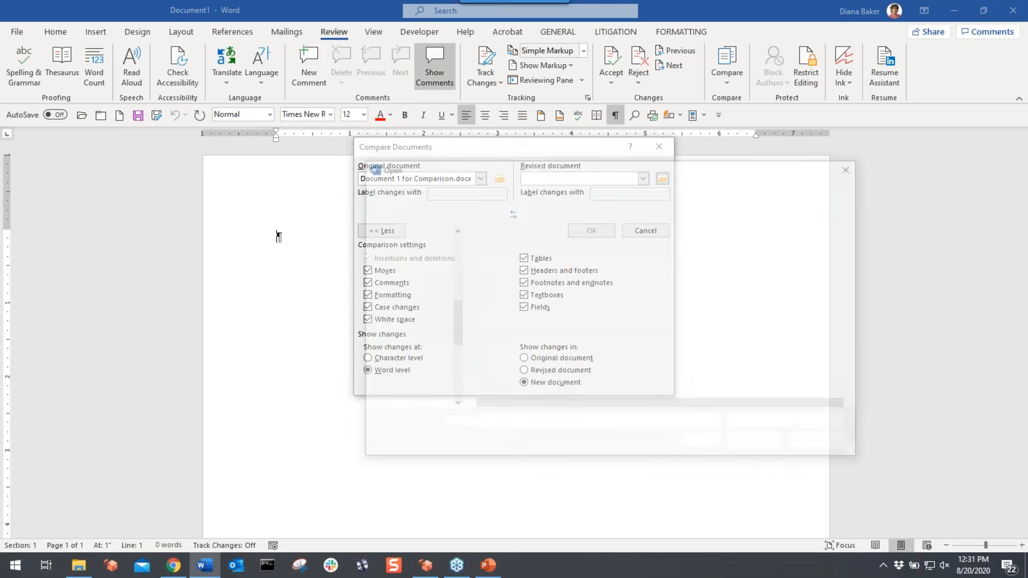
double_click(555, 265)
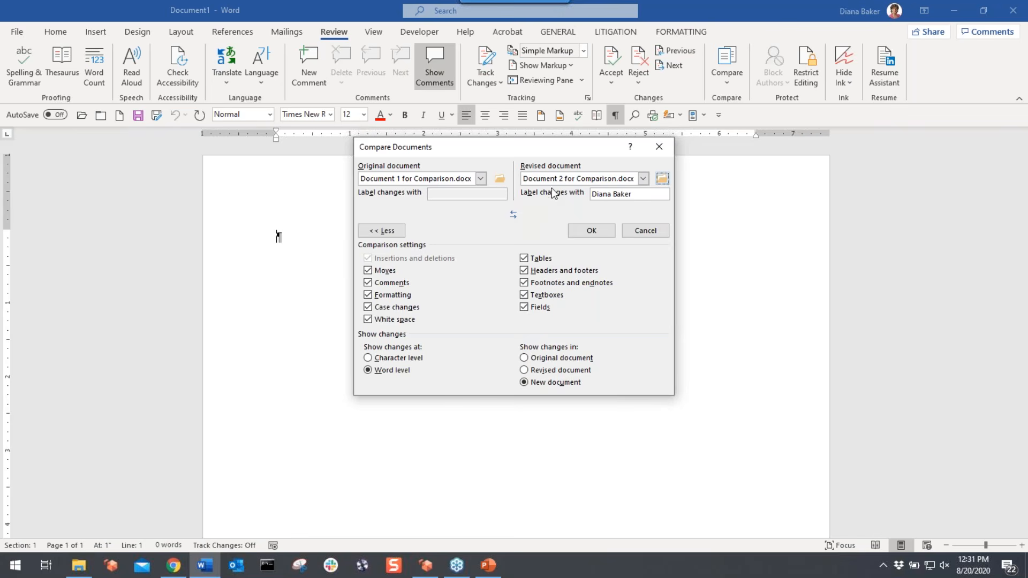
left_click(381, 230)
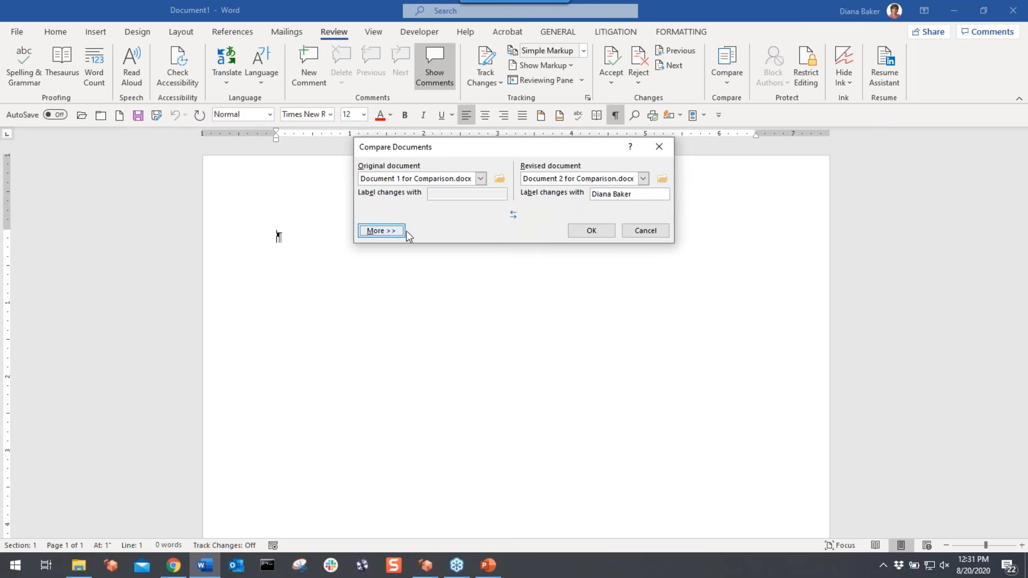
mouse_move(478, 147)
left_mouse_down()
mouse_move(454, 155)
mouse_move(466, 161)
left_mouse_up()
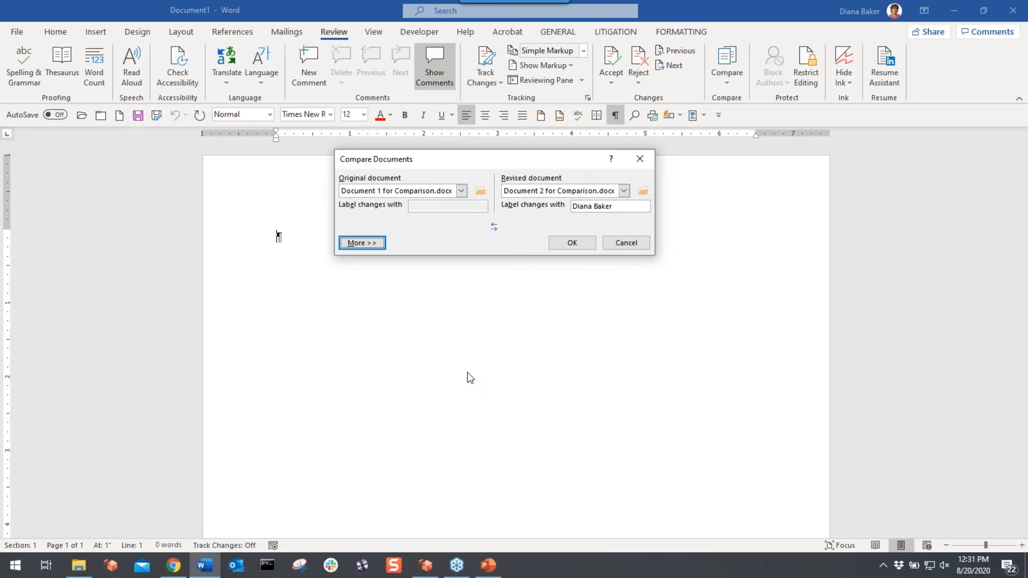
left_click(372, 245)
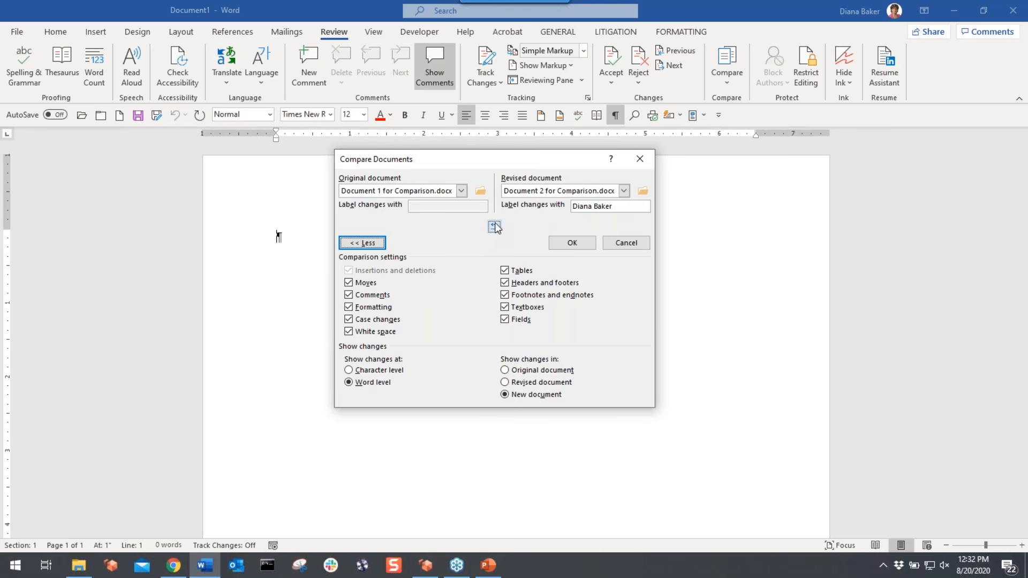
- Run the comparison, producing a new document with 5 revisions beside both source versions
left_click(570, 244)
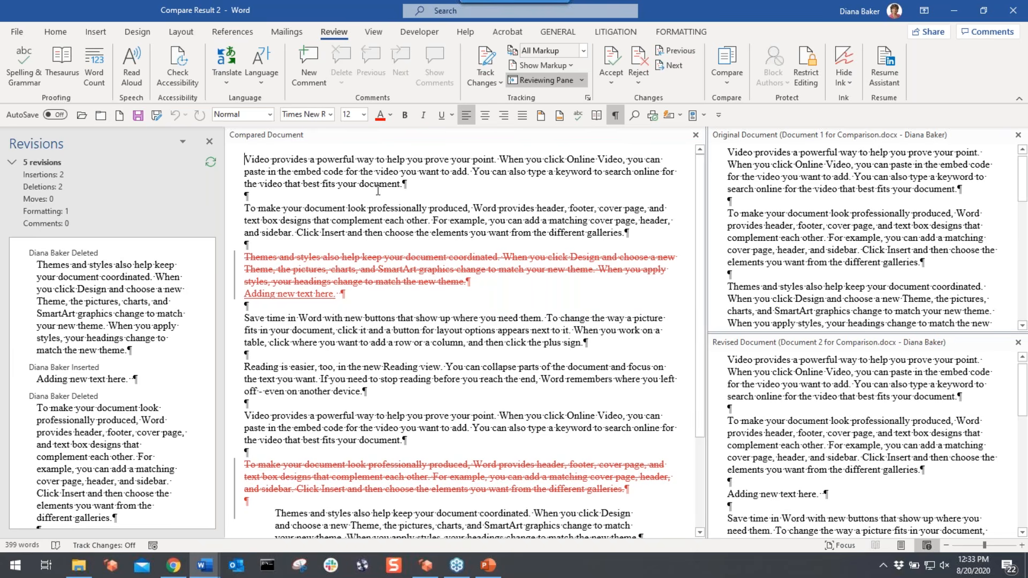
left_click(584, 51)
left_click(561, 66)
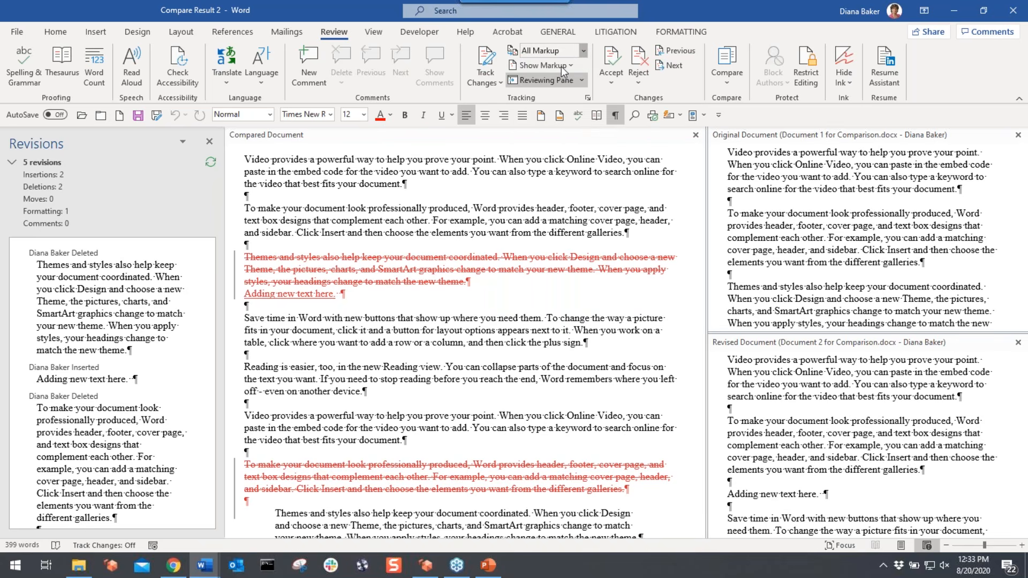
left_click(582, 51)
left_click(546, 79)
- Save the comparison result as Compared Results.docx in Track Changes > FOR CLASS > Documents for Comparing
left_click(17, 32)
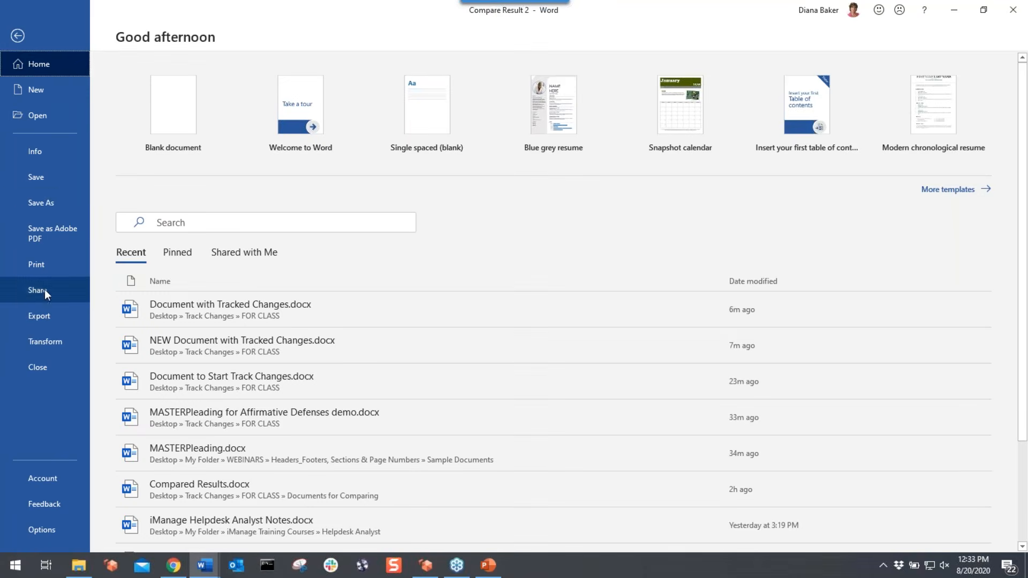
left_click(43, 207)
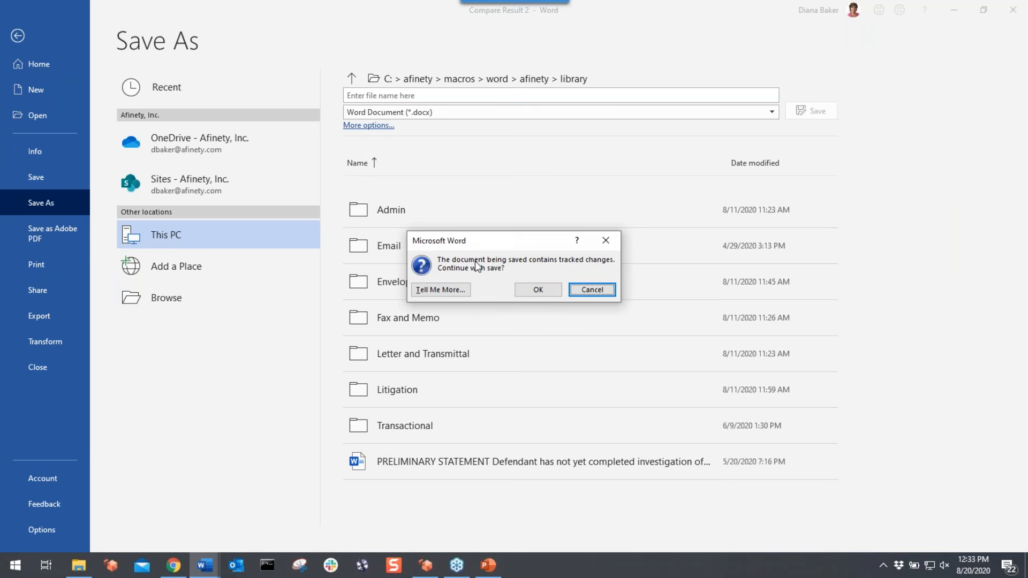
left_click(538, 289)
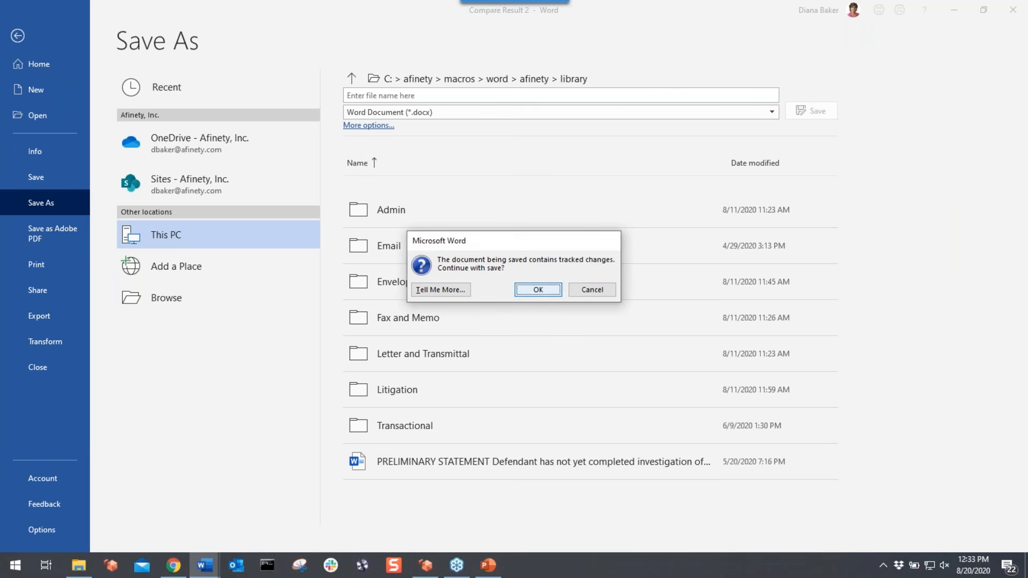
scroll(48, 103, "up", 6)
left_click(50, 95)
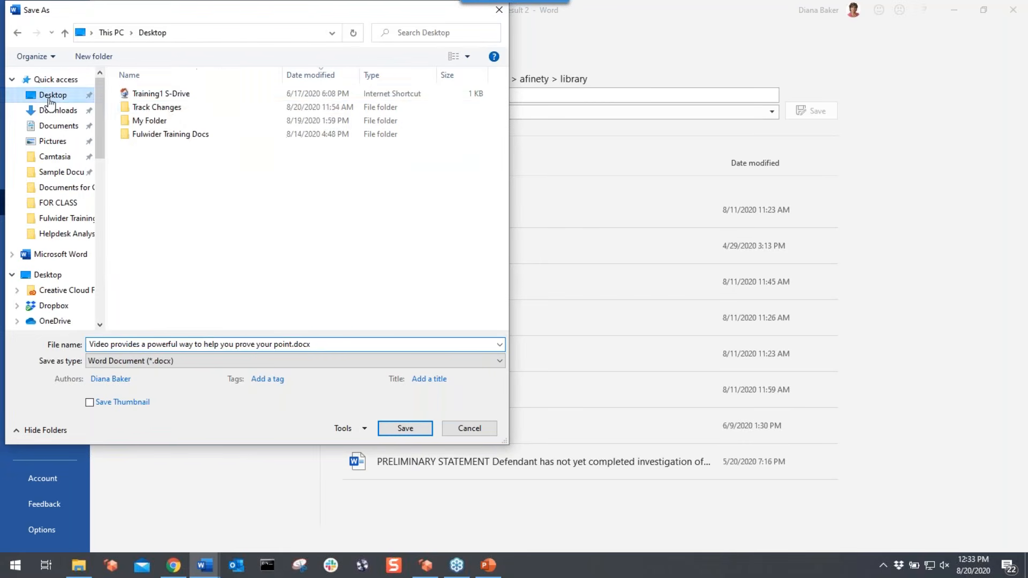
left_click(143, 108)
double_click(142, 108)
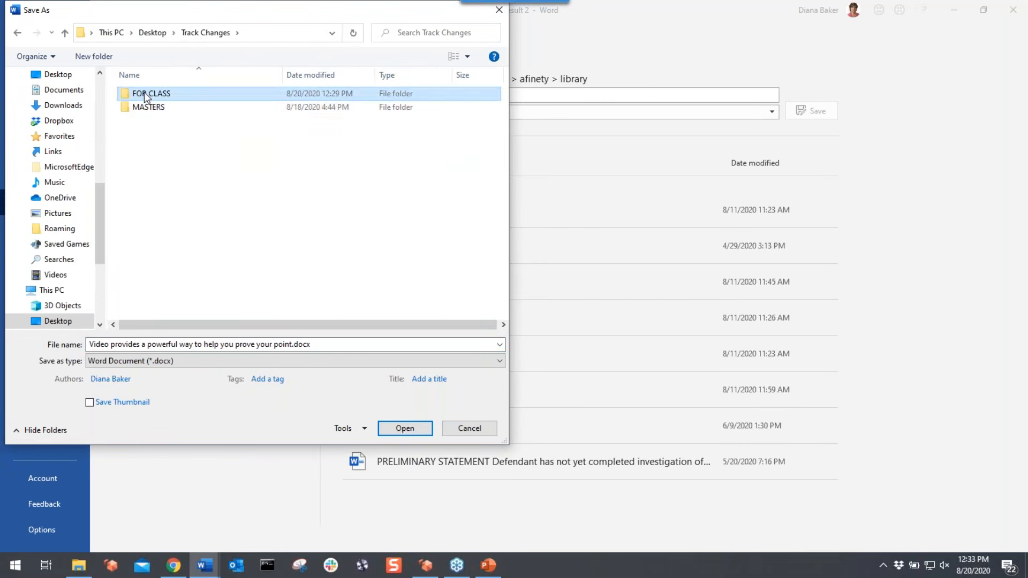
double_click(143, 93)
double_click(143, 107)
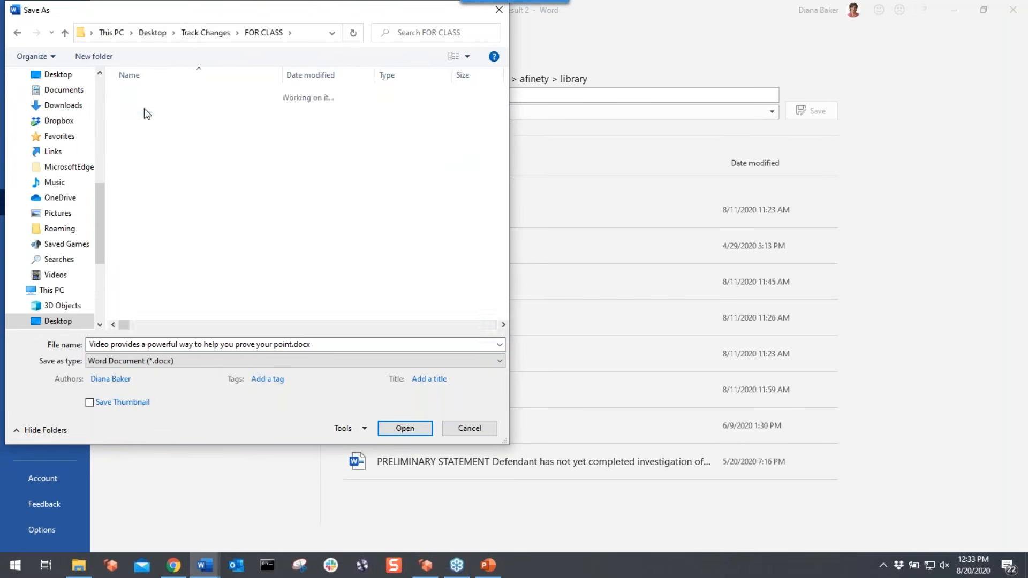
left_click(109, 341)
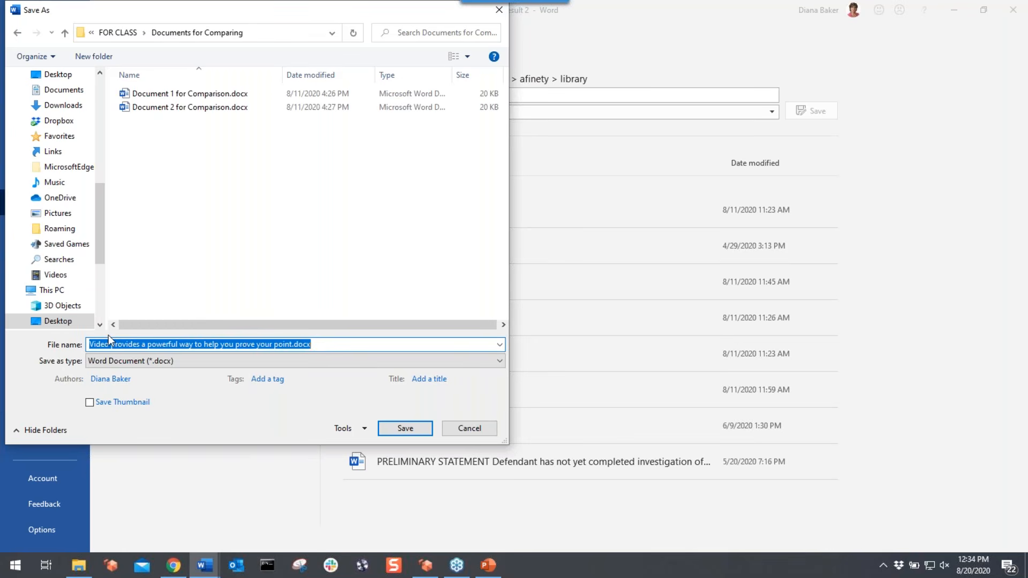
type("Compared Results")
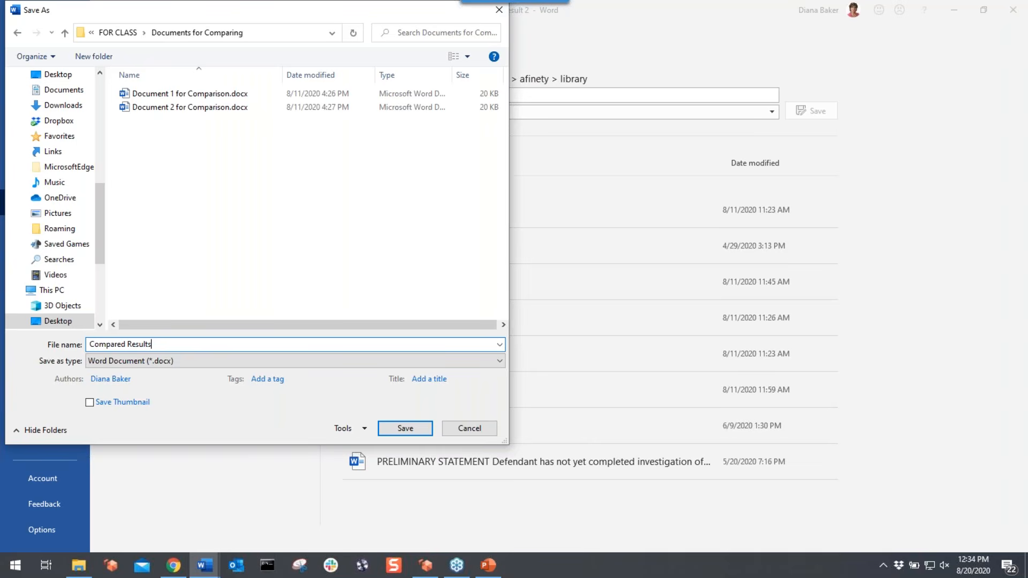
left_click(425, 429)
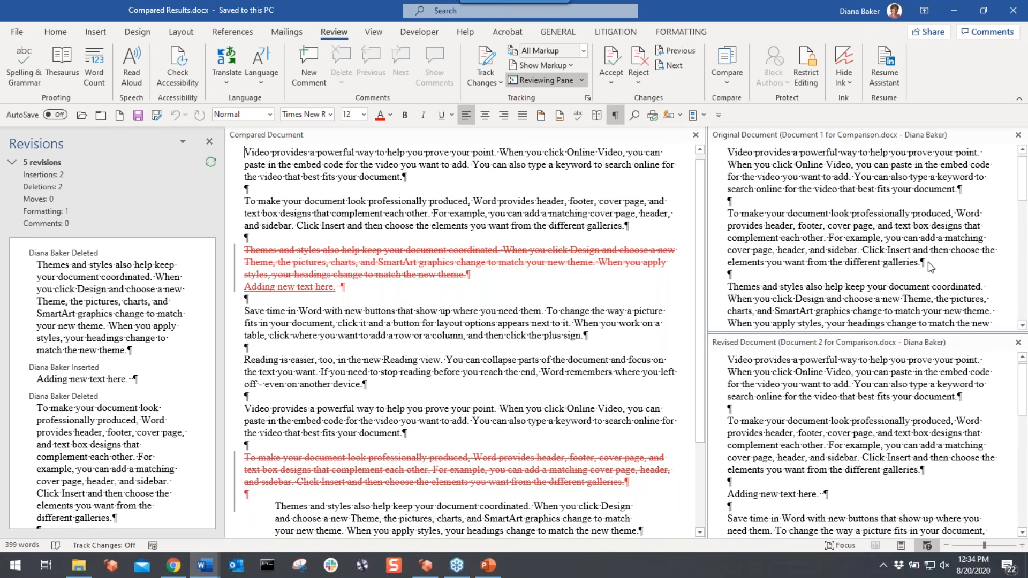
- Close the original document pane and look through the reviewing pane and markup display options
left_click(1018, 136)
left_click(1018, 136)
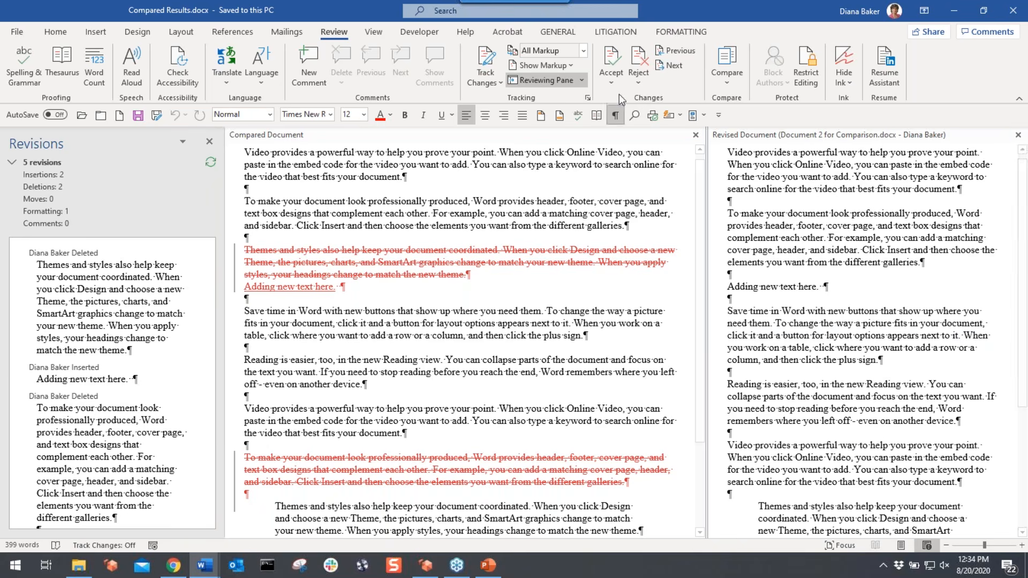
left_click(581, 79)
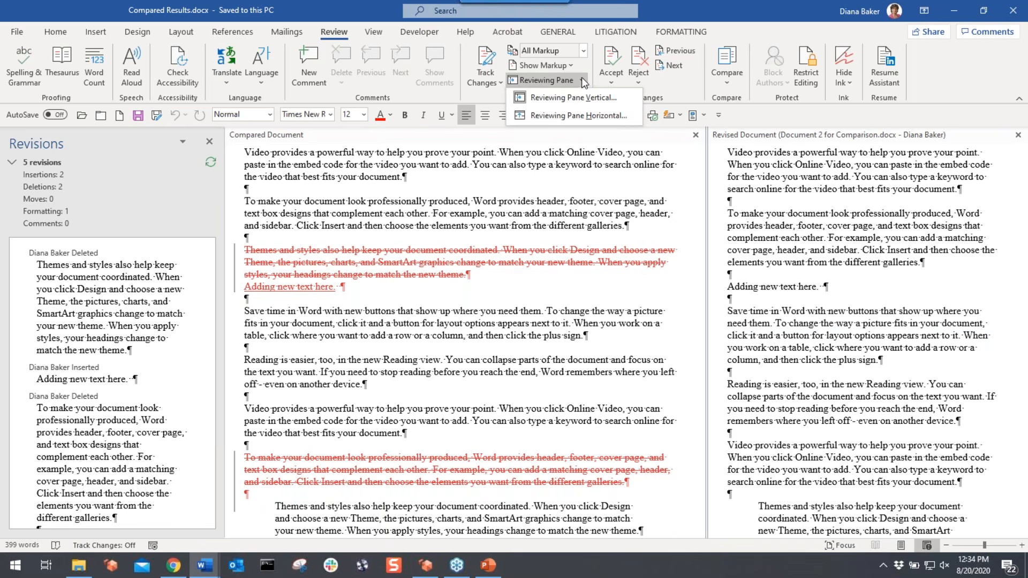
left_click(570, 64)
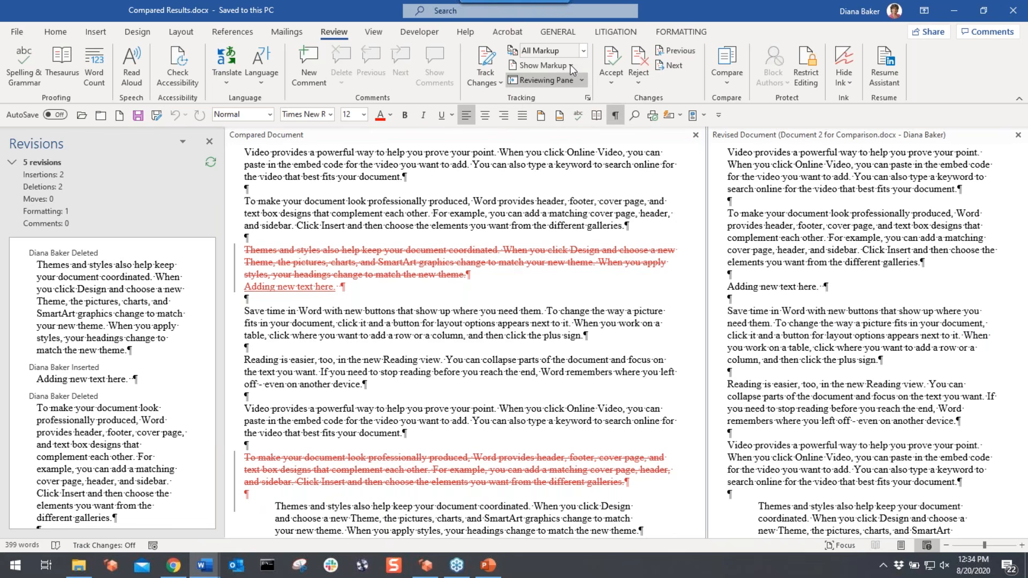
left_click(570, 64)
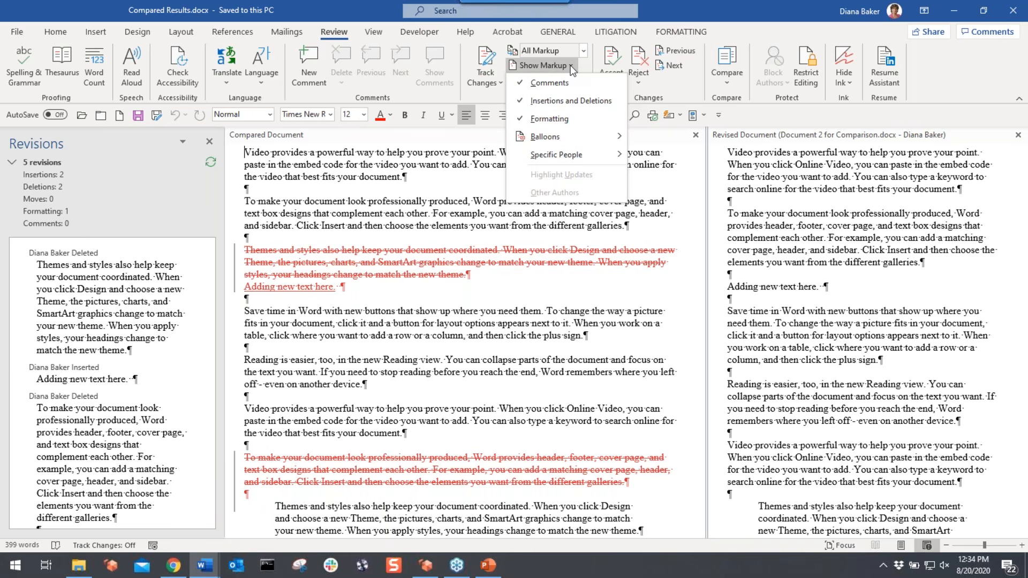
left_click(721, 71)
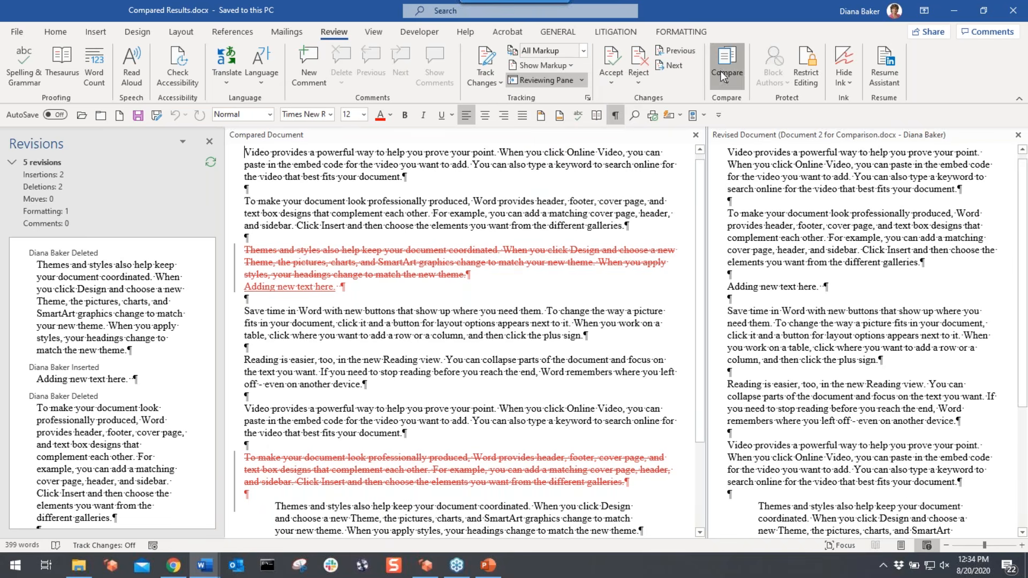
- Hide the original and revised source documents using Compare > Show Source Documents
left_click(720, 71)
mouse_move(770, 184)
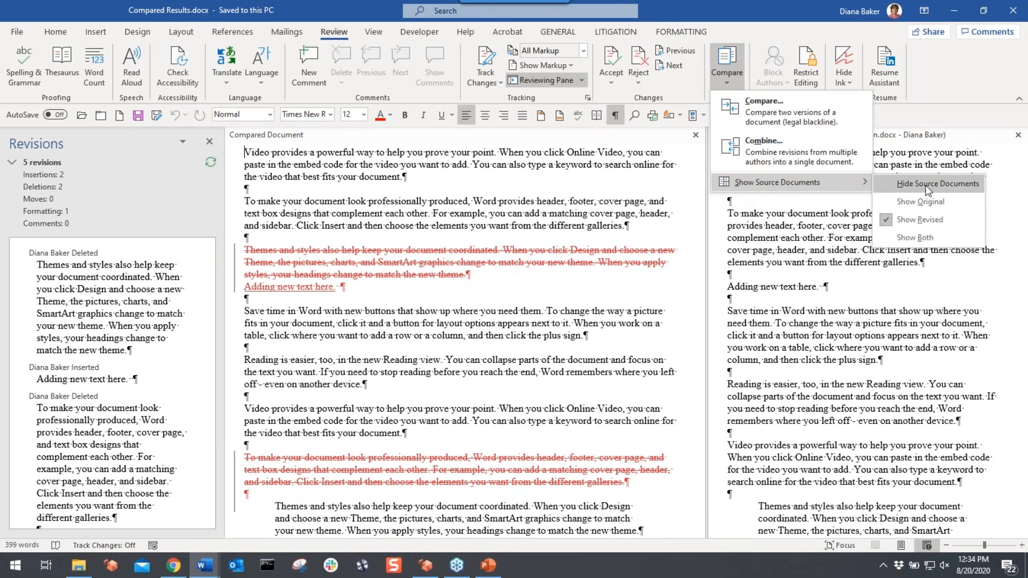
left_click(911, 183)
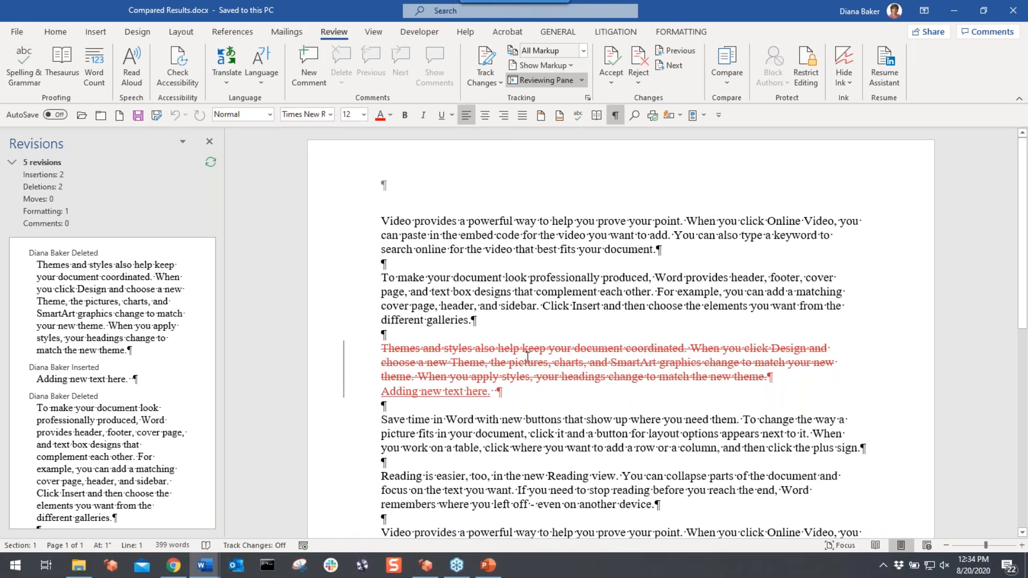
- Accept all changes in Compared Results.docx and close the revisions list
scroll(527, 358, "down", 6)
scroll(527, 358, "up", 6)
left_click(611, 82)
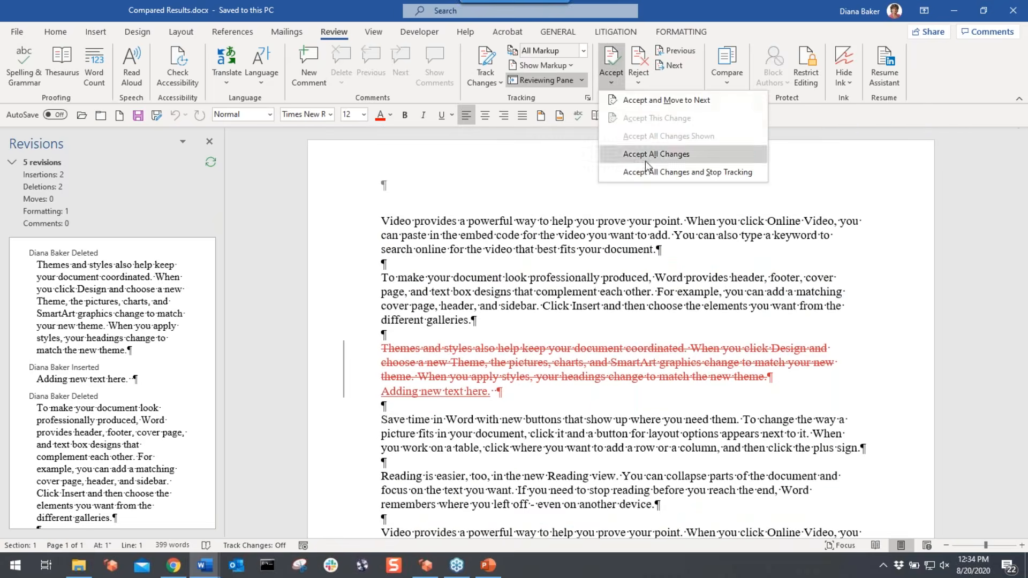
left_click(648, 155)
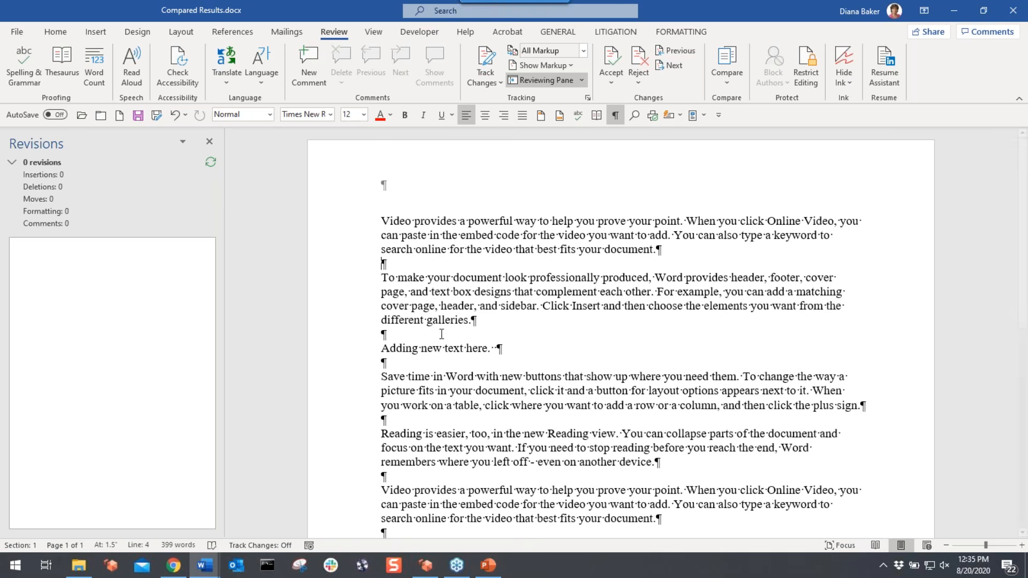
left_click(209, 140)
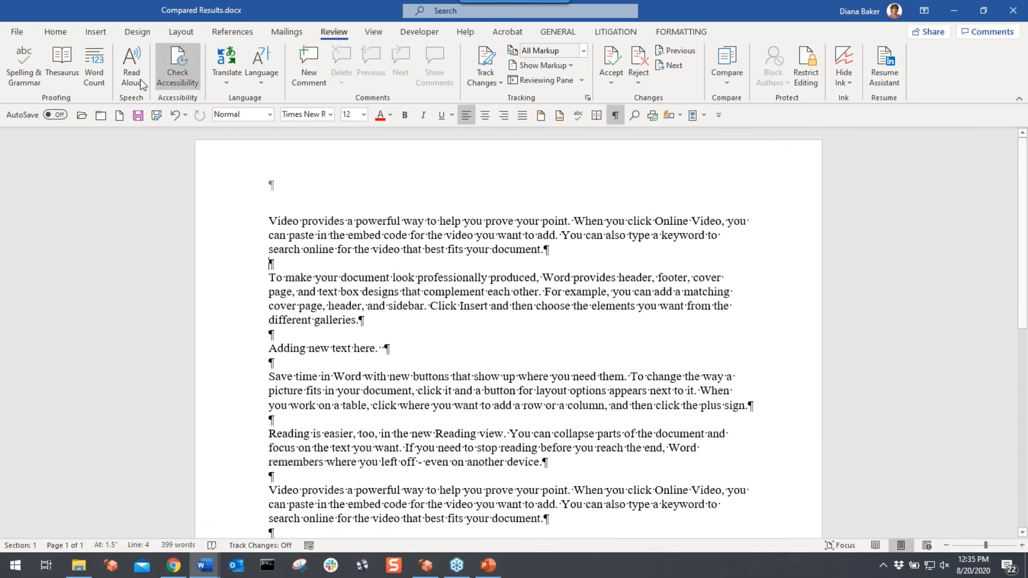
- Close Compared Results.docx without saving and bring up File Explorer
left_click(102, 117)
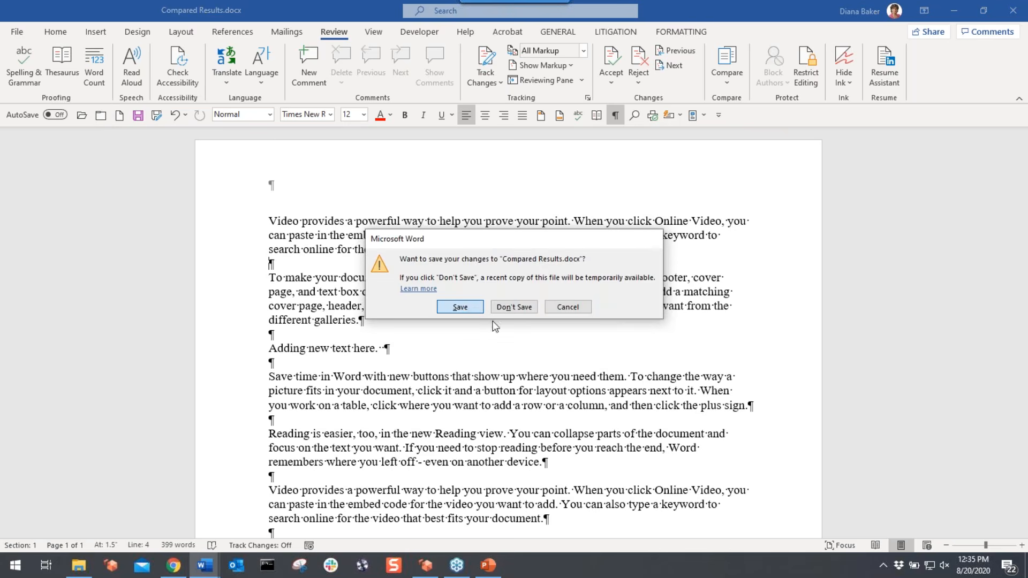
key("n")
left_click(78, 567)
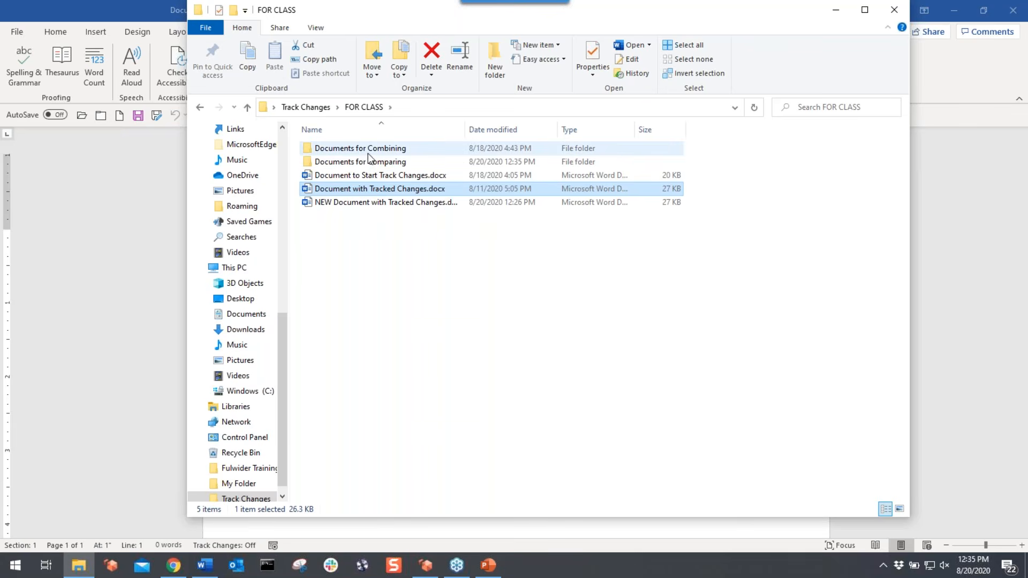
- Open Document with Track Changes 1.docx from the Documents for Combining folder
left_click(154, 182)
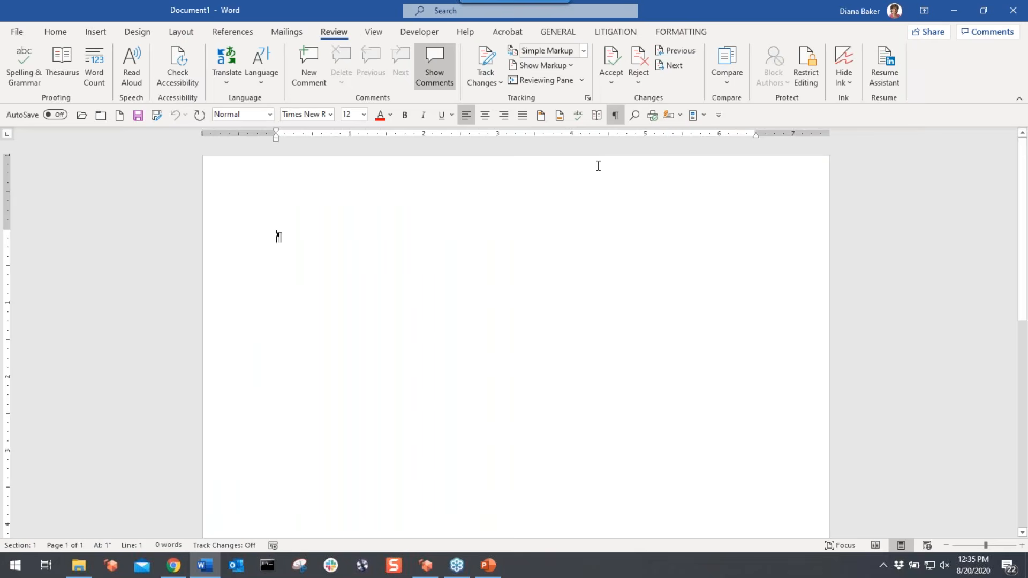
left_click(726, 75)
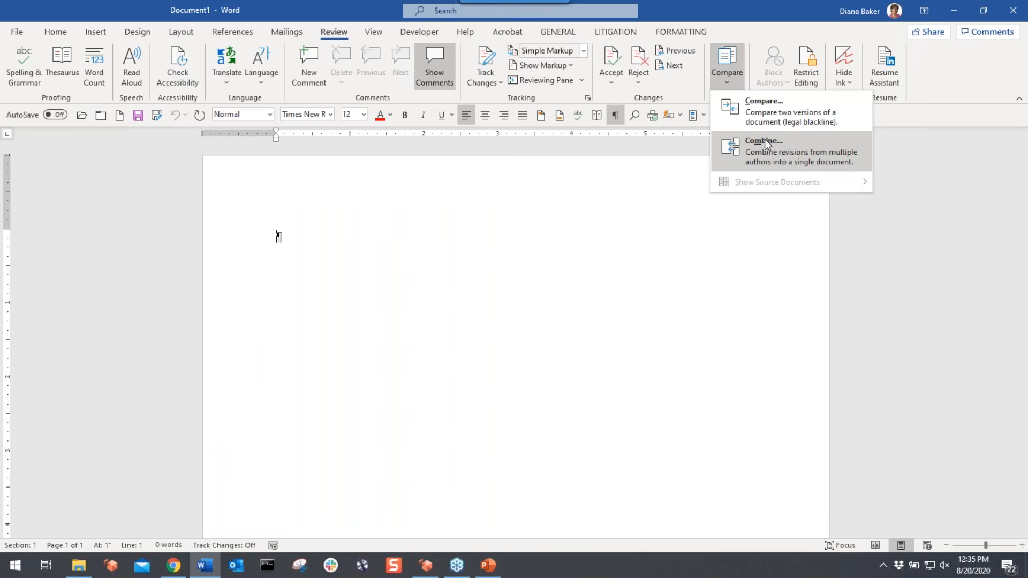
left_click(79, 570)
double_click(369, 145)
double_click(377, 153)
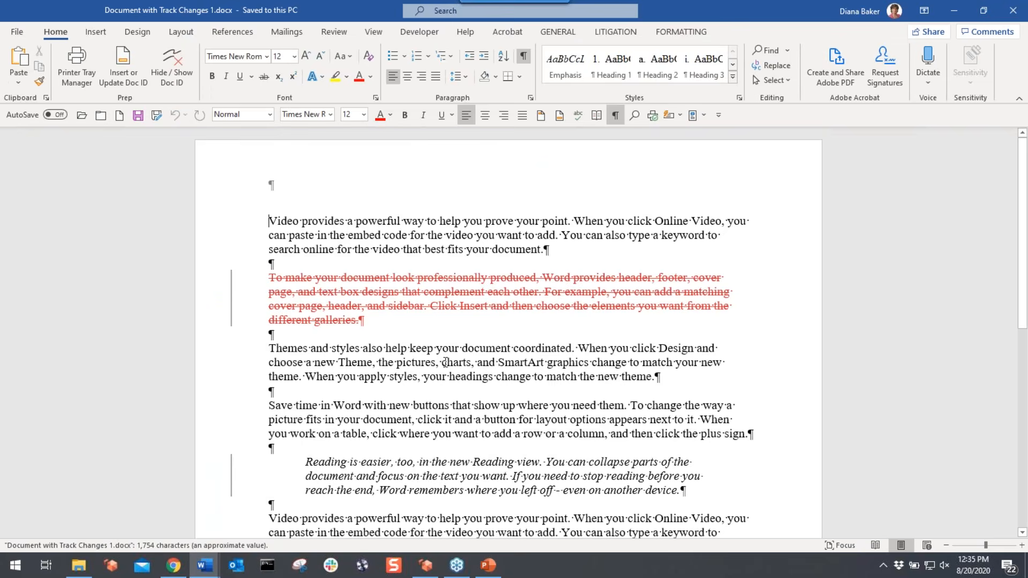
- Review its tracked changes, then open Document with Track Changes 2 and close it
scroll(445, 362, "down", 7)
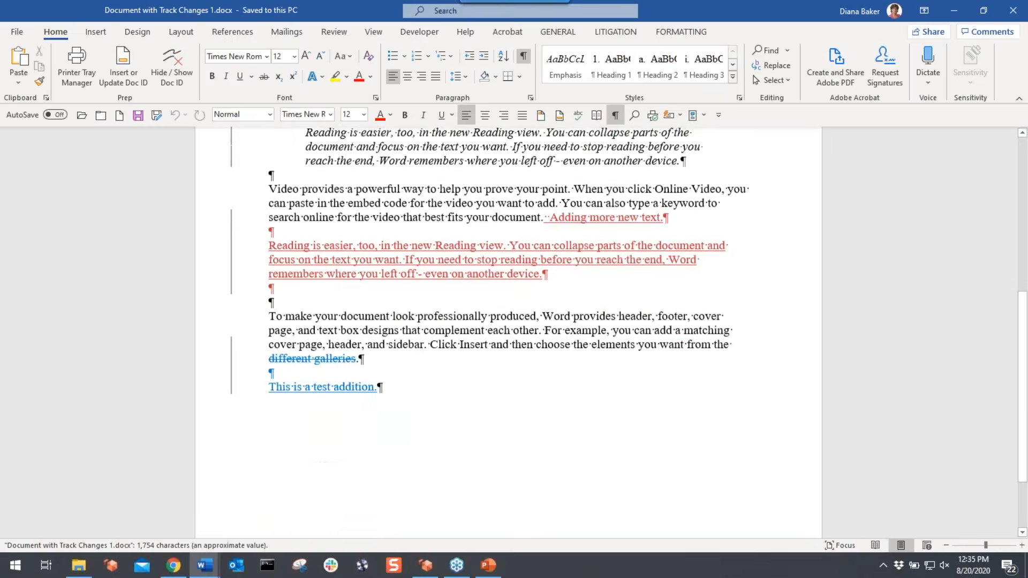
left_click(333, 31)
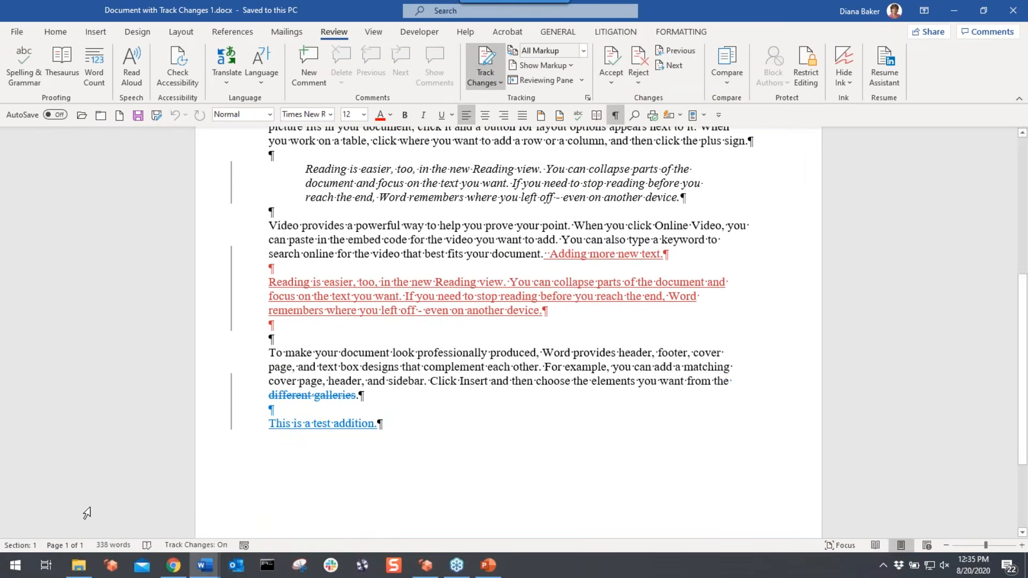
left_click(83, 570)
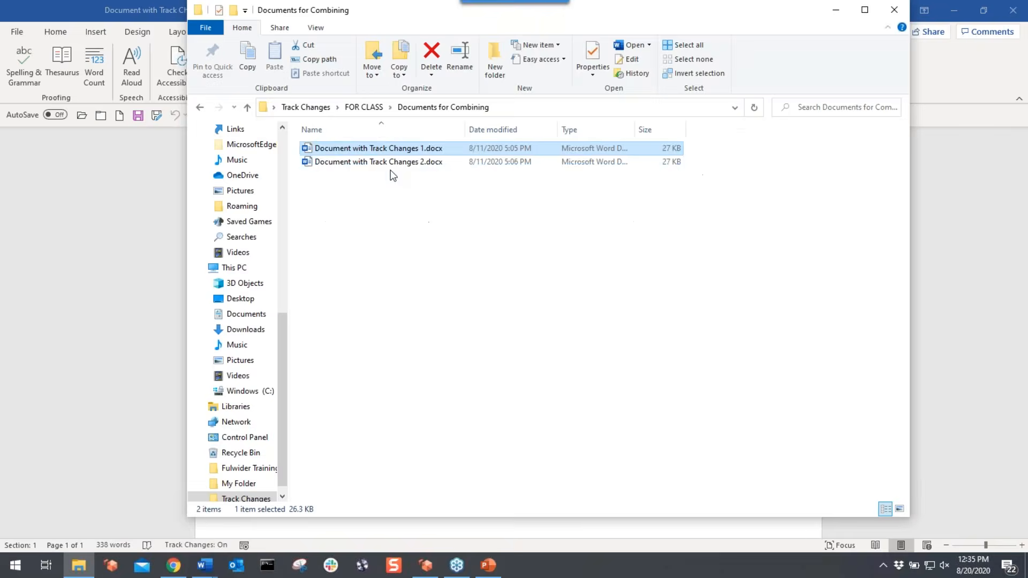
left_click(83, 571)
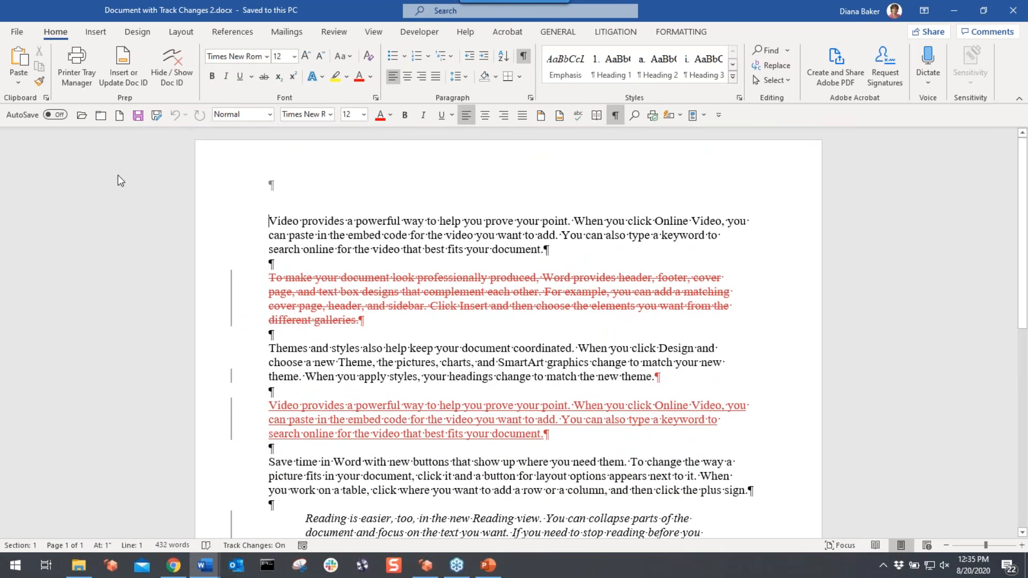
left_click(100, 115)
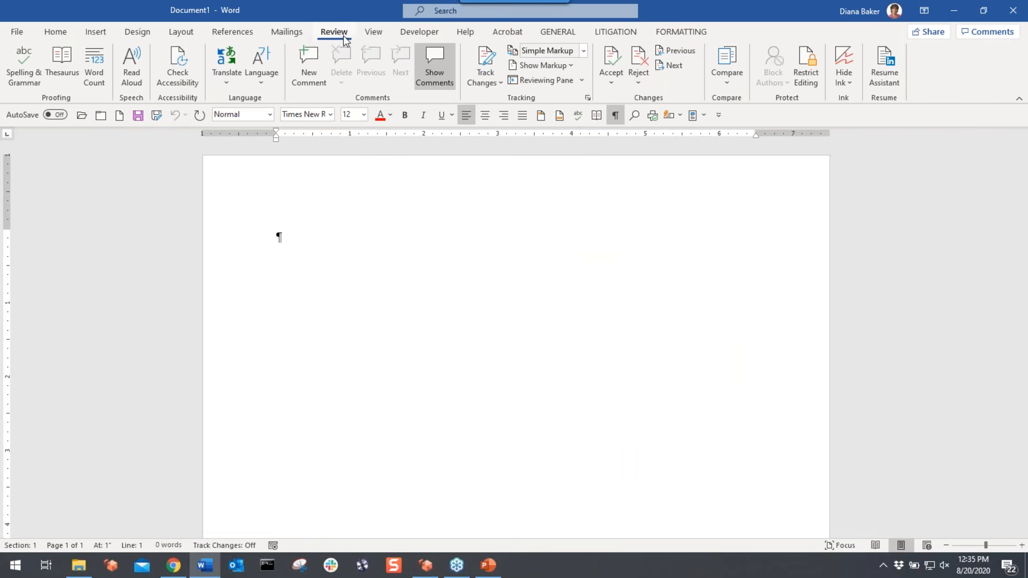
- Start Combine with Document with Track Changes 1.docx from Documents for Combining as the original
left_click(733, 77)
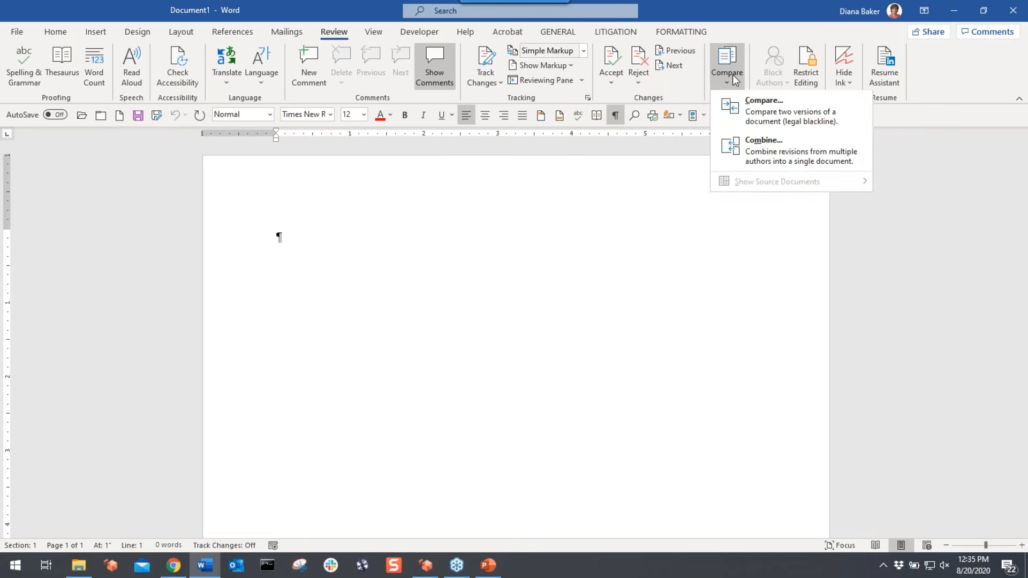
left_click(751, 153)
left_click(517, 192)
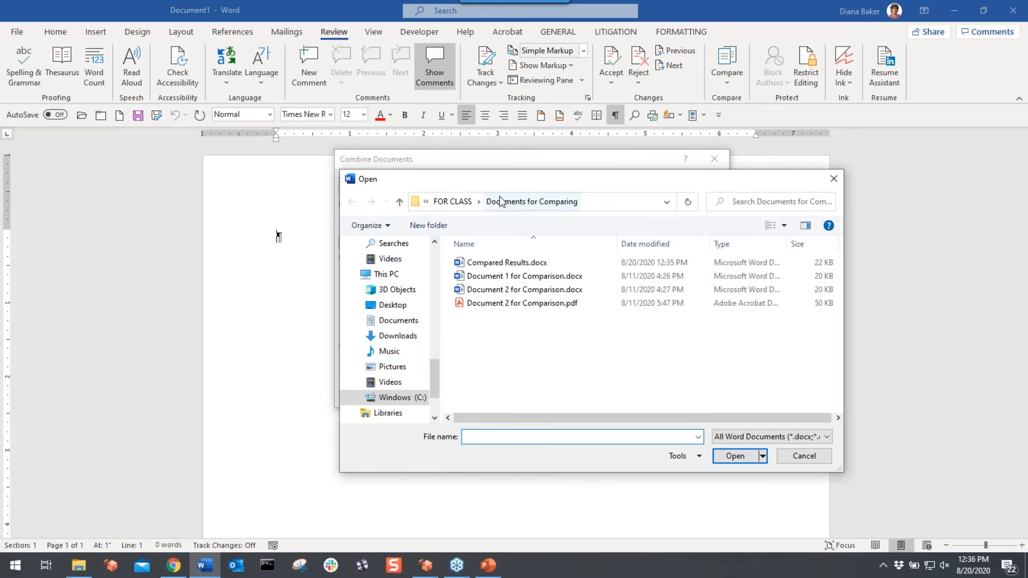
left_click(468, 202)
double_click(505, 263)
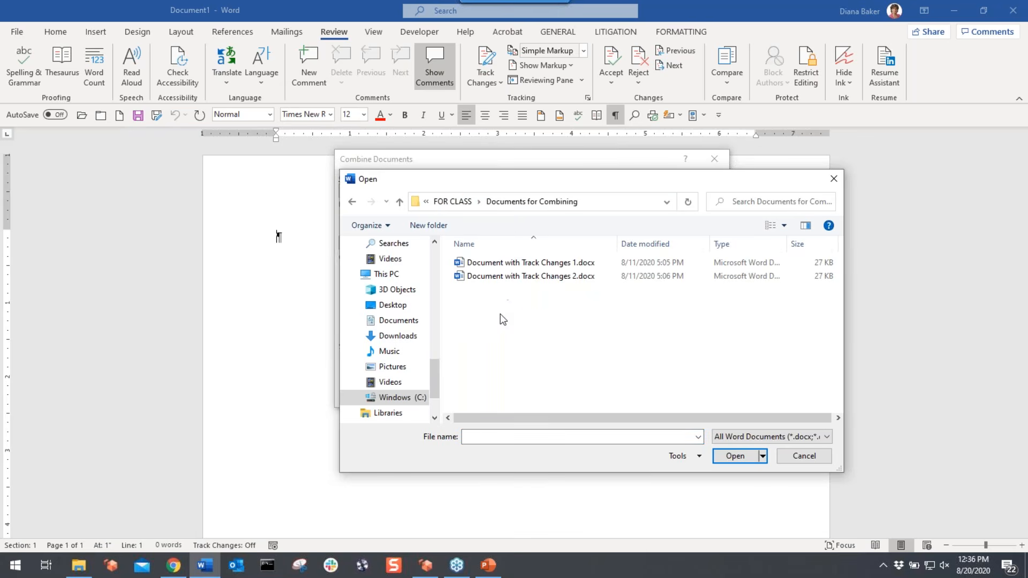
double_click(513, 263)
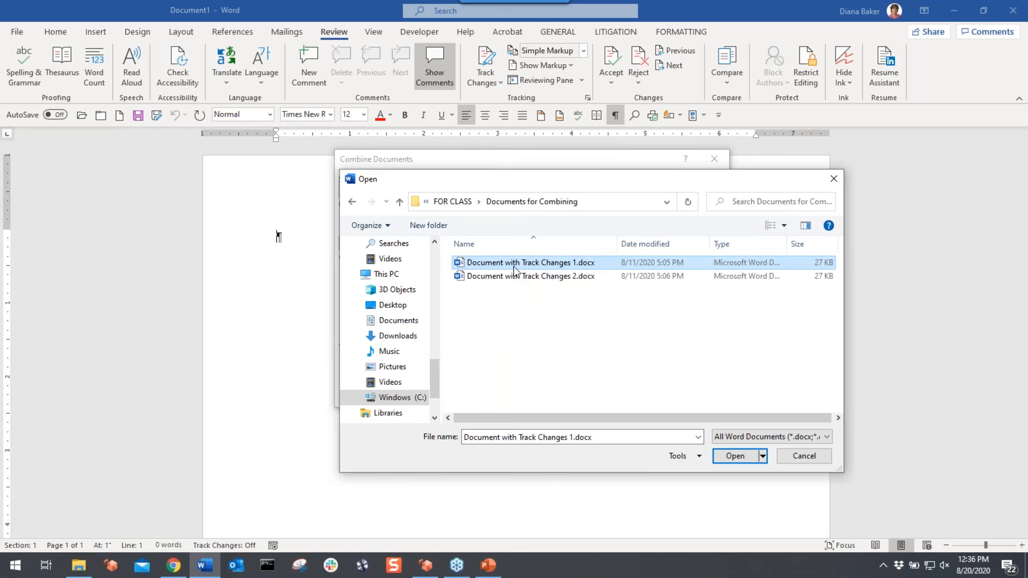
- Set Document with Track Changes 2.docx as the revised file and combine into a new document
left_click(717, 191)
left_click(531, 276)
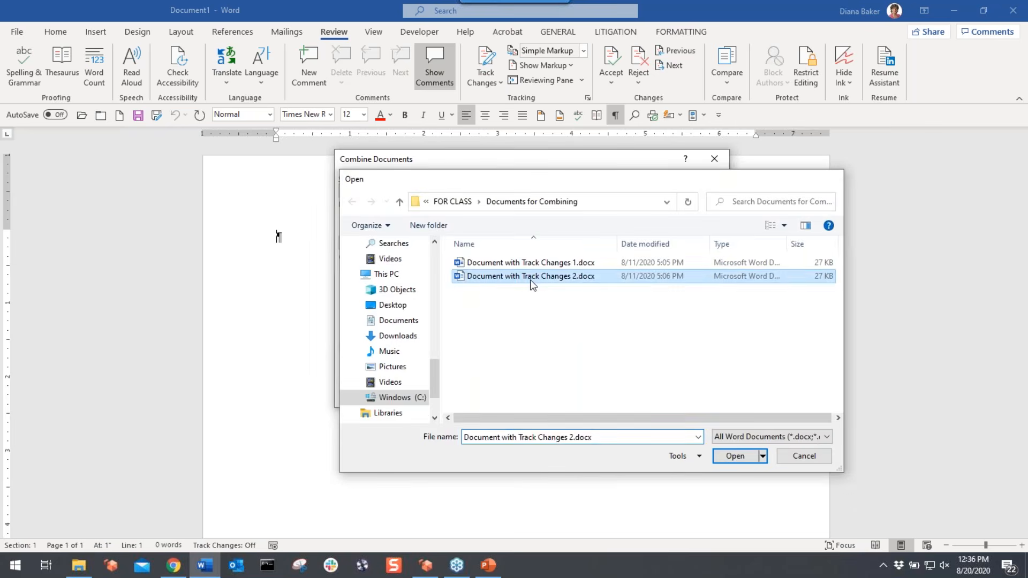
double_click(530, 277)
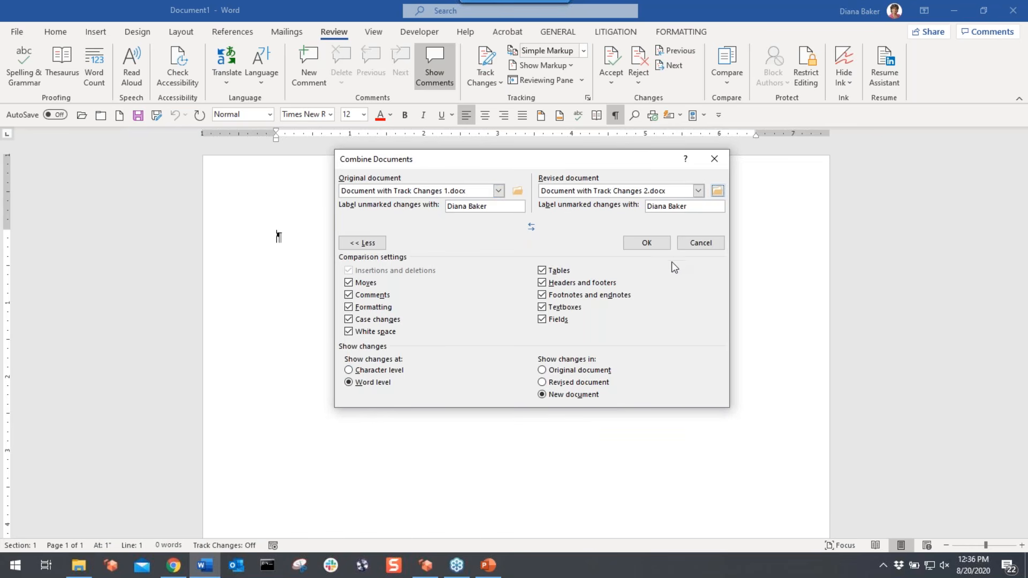
left_click(650, 245)
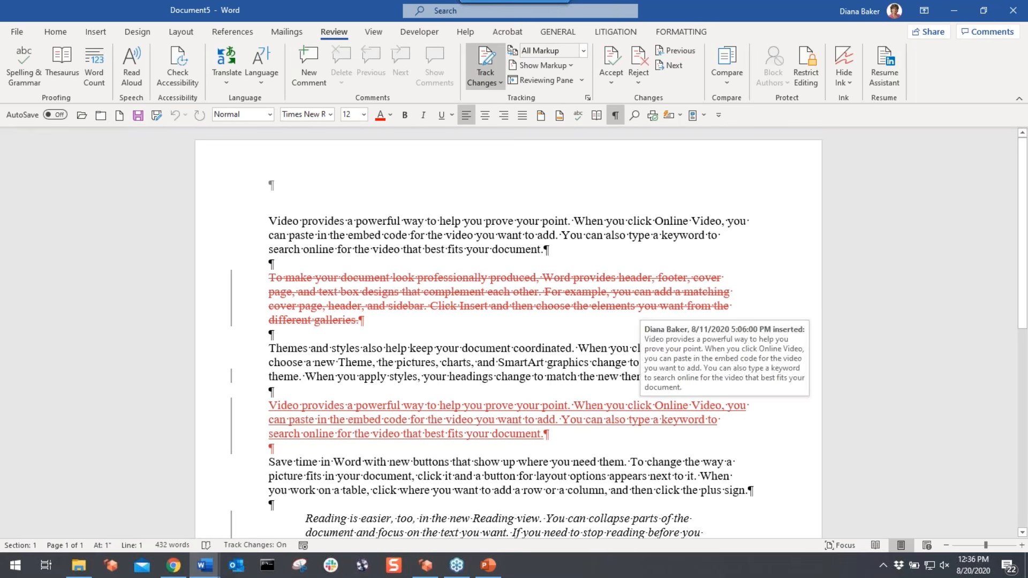
- Show both the original and revised source documents beside the combined result
left_click(726, 86)
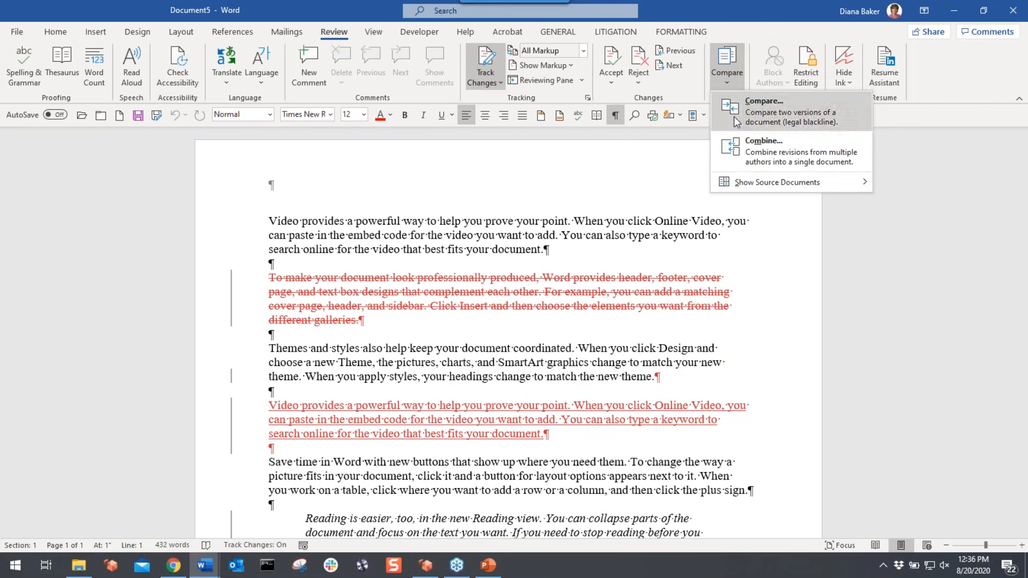
mouse_move(741, 186)
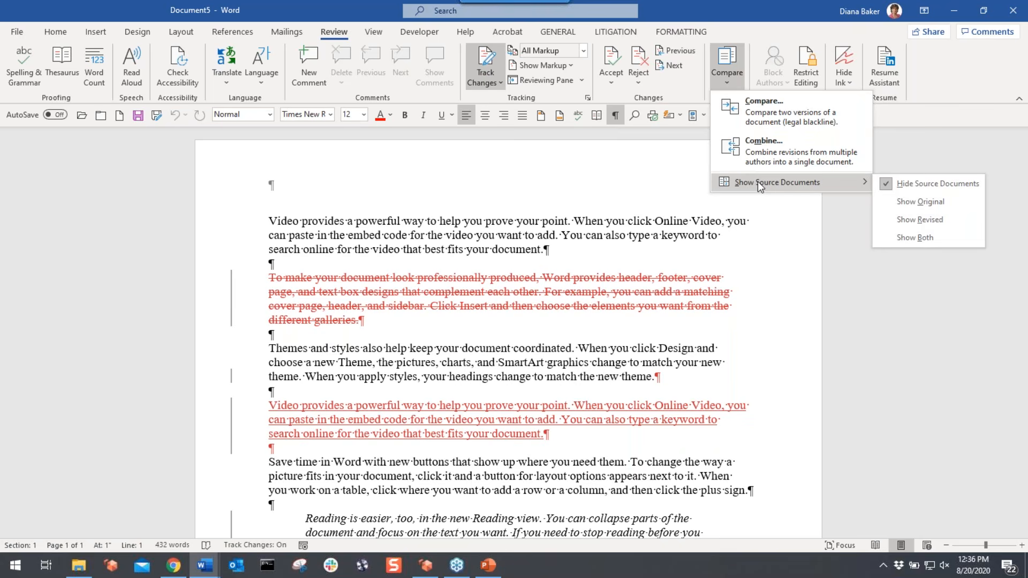
left_click(905, 237)
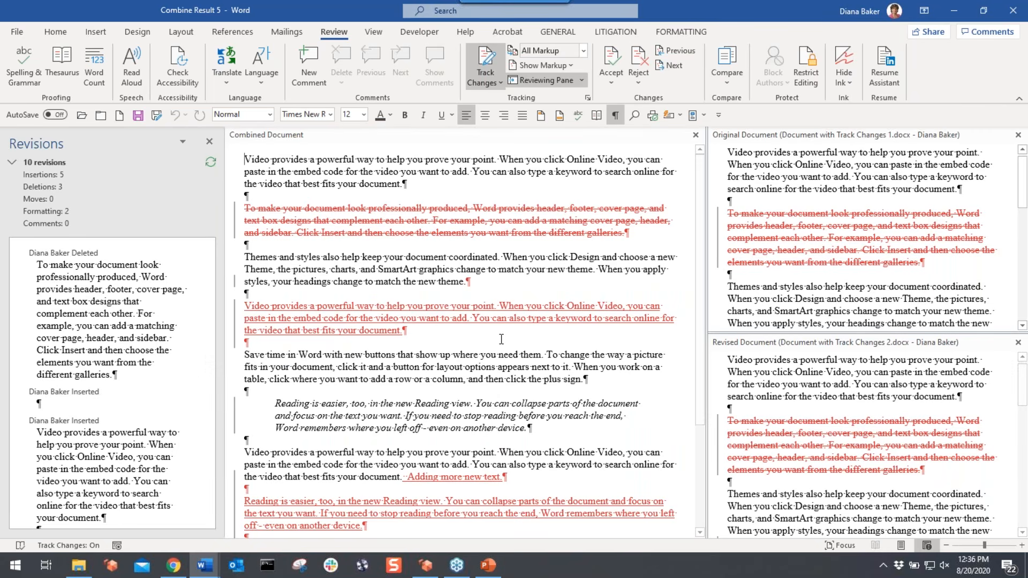
- Scroll through the 10 revisions in Combine Result 5, then close the document
left_click(729, 80)
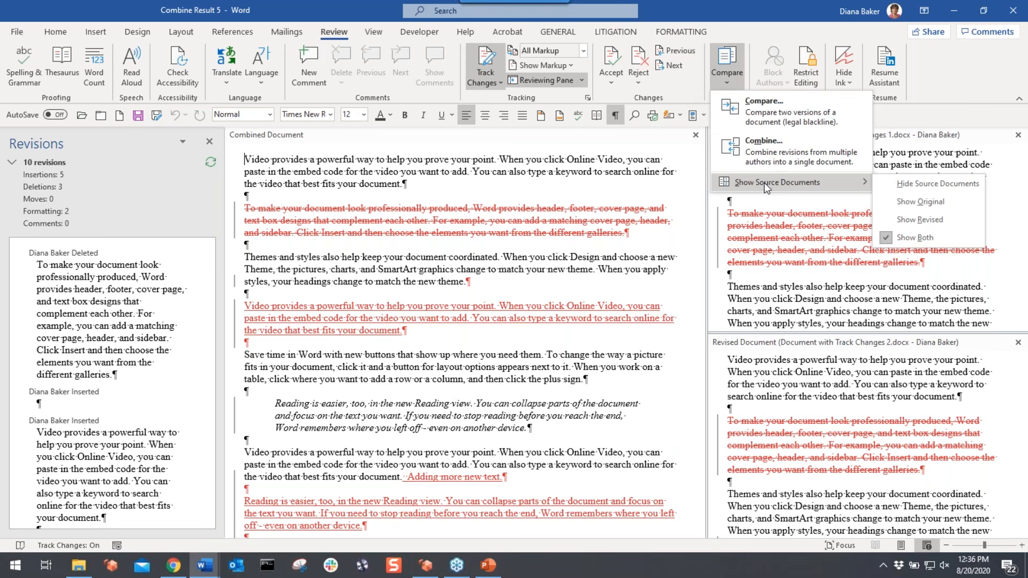
left_click(526, 170)
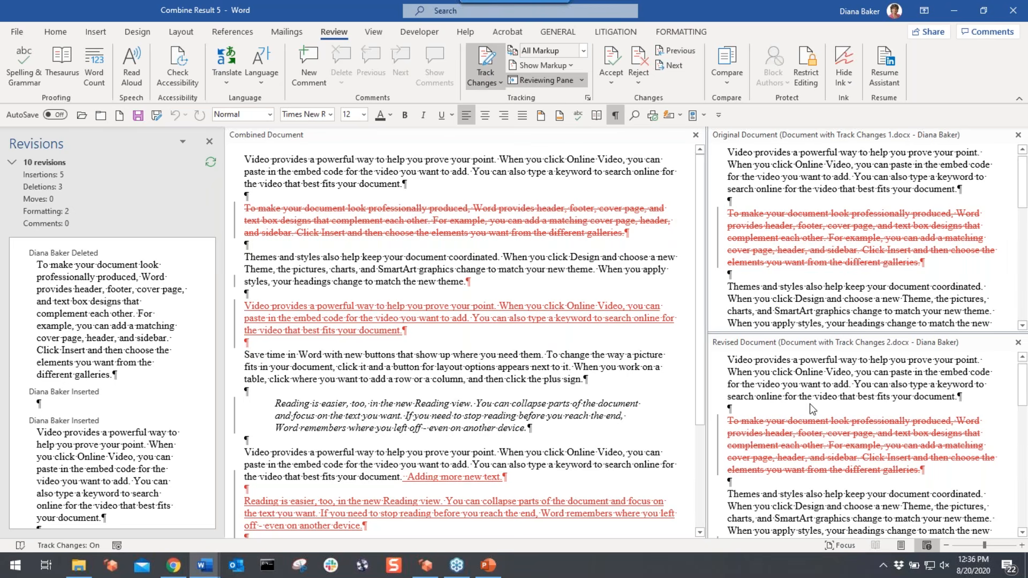
scroll(812, 409, "down", 2)
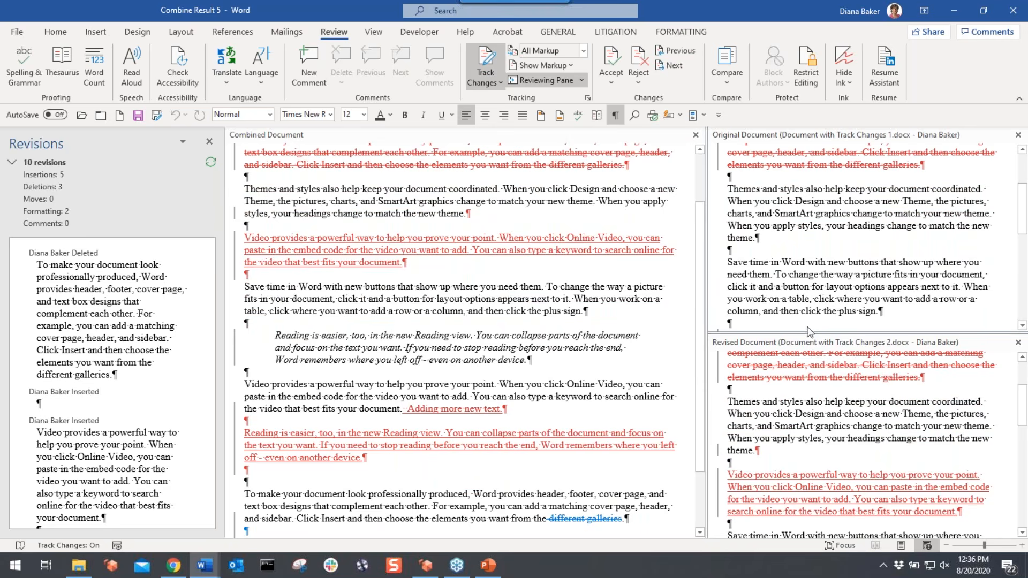
scroll(837, 440, "down", 2)
scroll(835, 436, "down", 2)
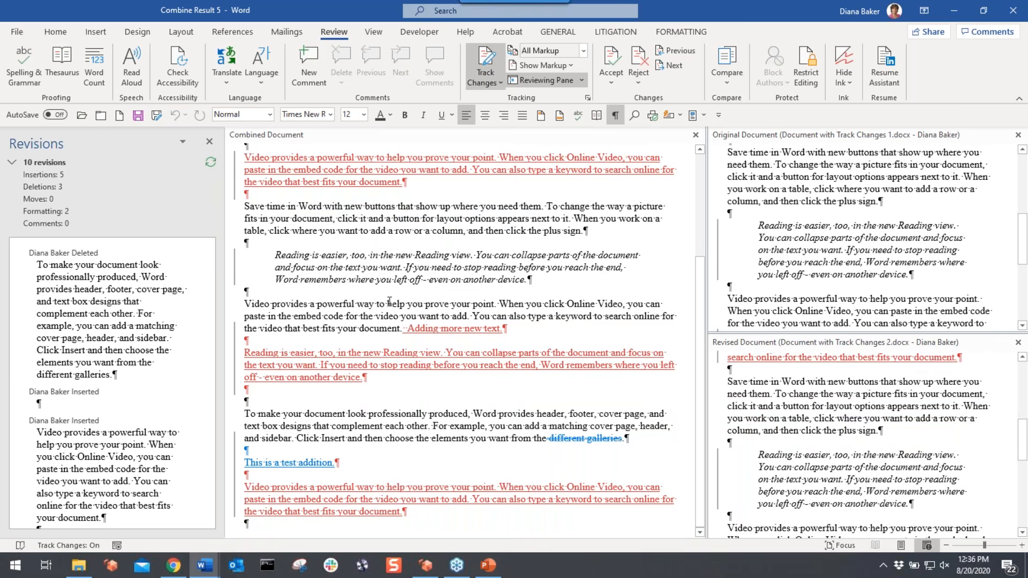
scroll(388, 301, "up", 5)
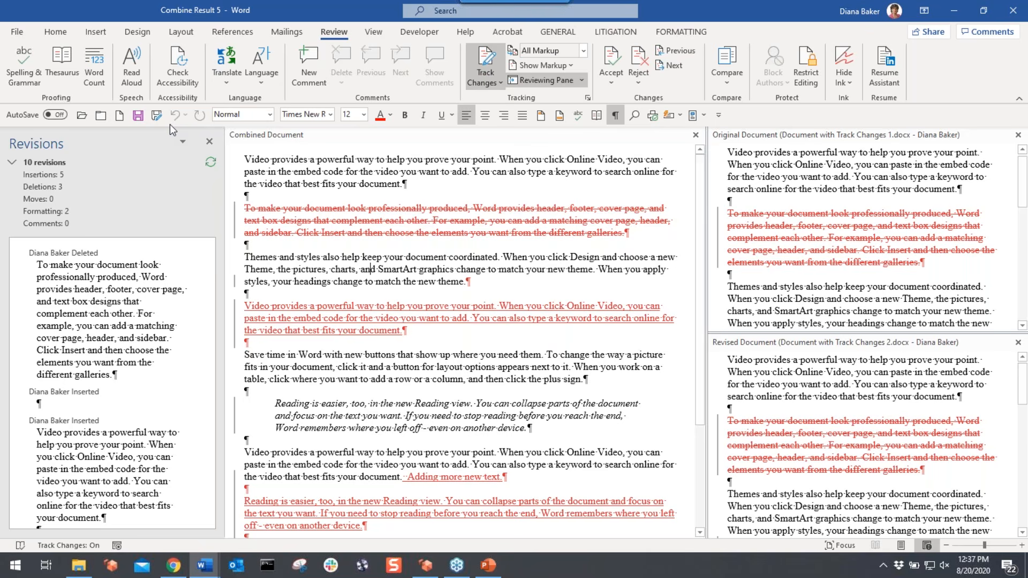
left_click(100, 117)
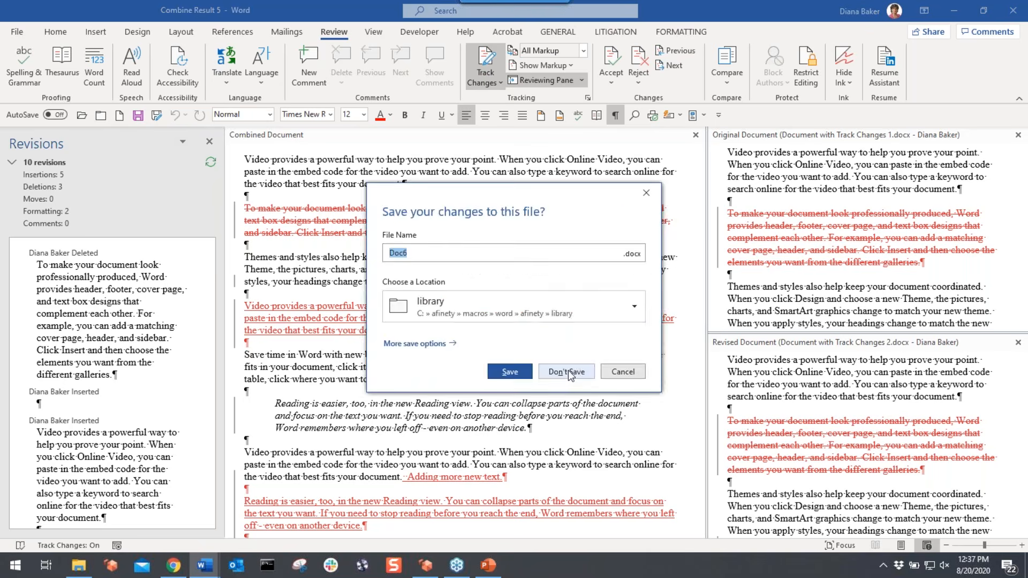
- Discard changes to Combine Result 5 and open the Documents for Comparing folder in File Explorer
left_click(569, 372)
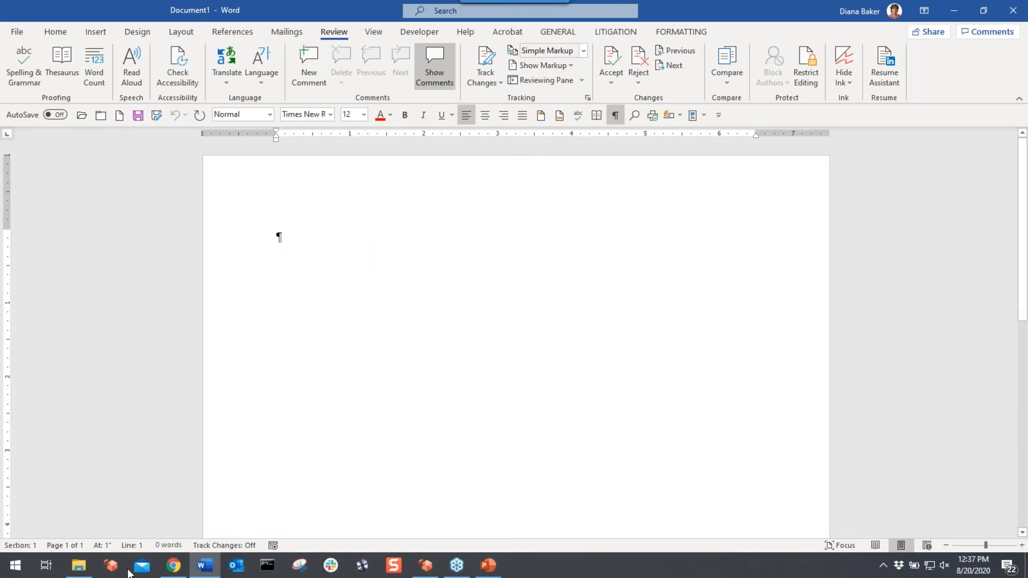
left_click(78, 568)
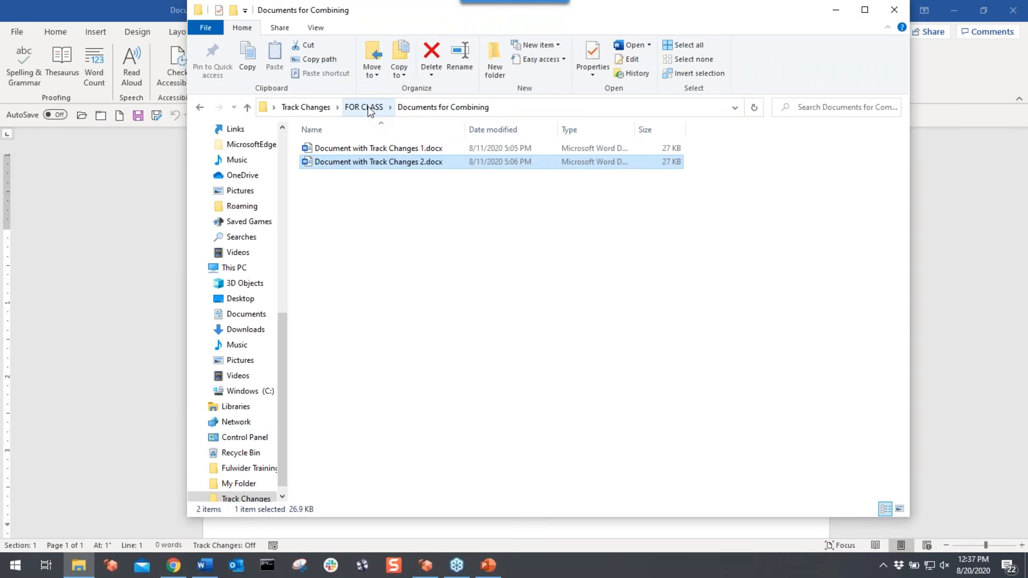
left_click(368, 110)
left_click(355, 163)
double_click(354, 163)
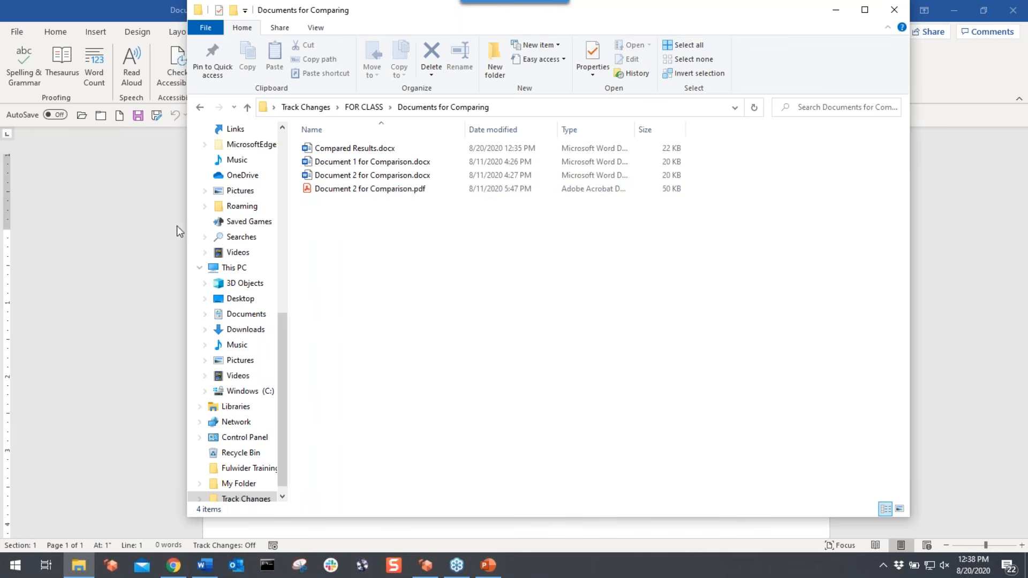
- Open Document 1 for Comparison.docx and briefly look through its Styles pane
double_click(349, 162)
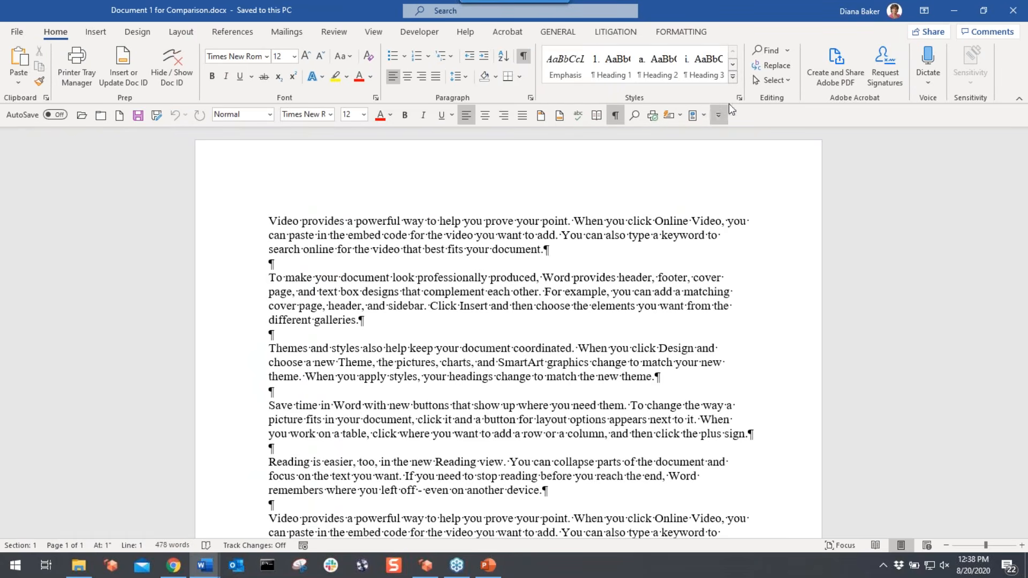
left_click(739, 101)
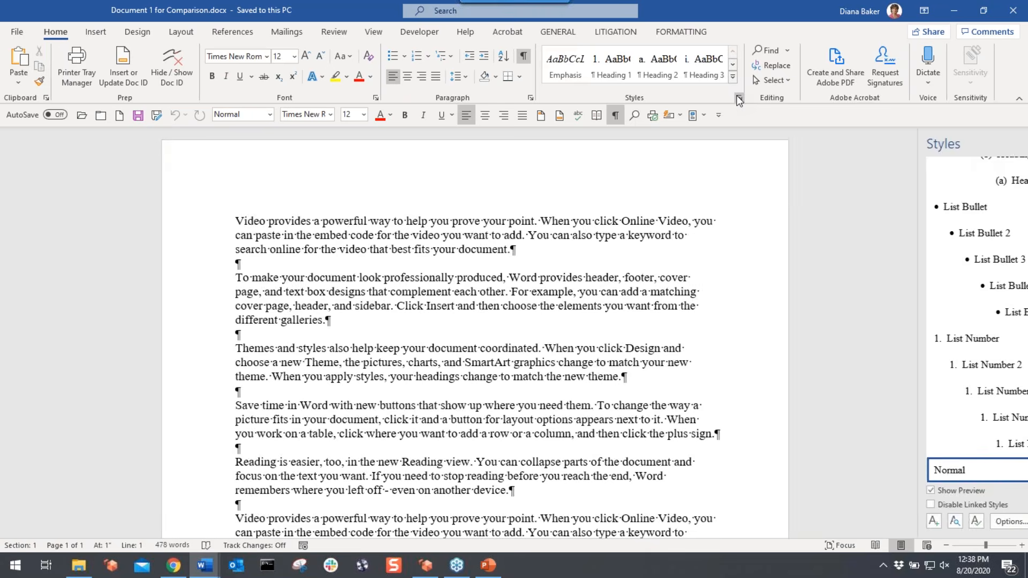
scroll(1016, 223, "up", 5)
mouse_move(1016, 222)
left_mouse_down()
mouse_move(1023, 327)
mouse_move(1016, 220)
left_mouse_up()
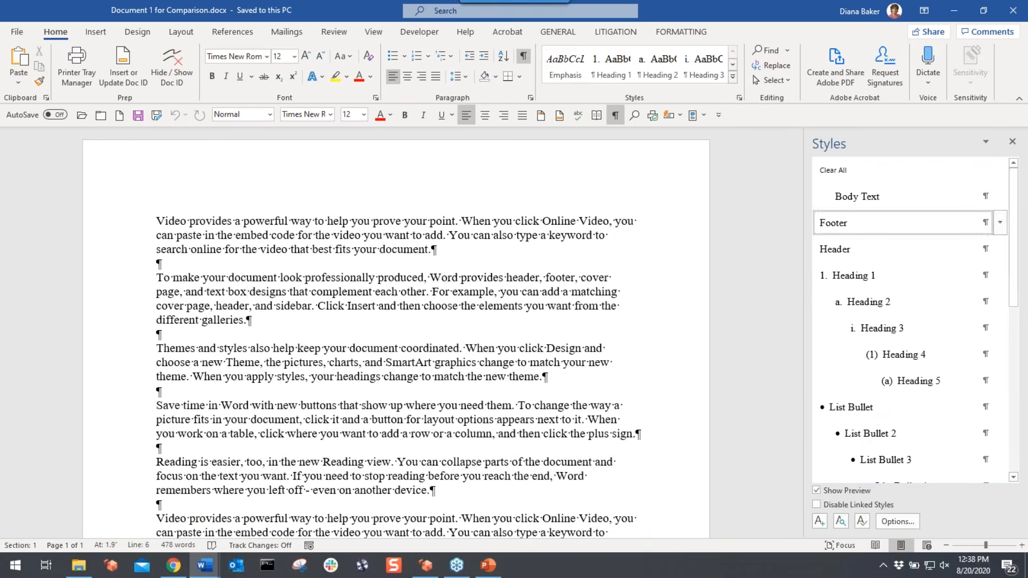
left_click(1012, 142)
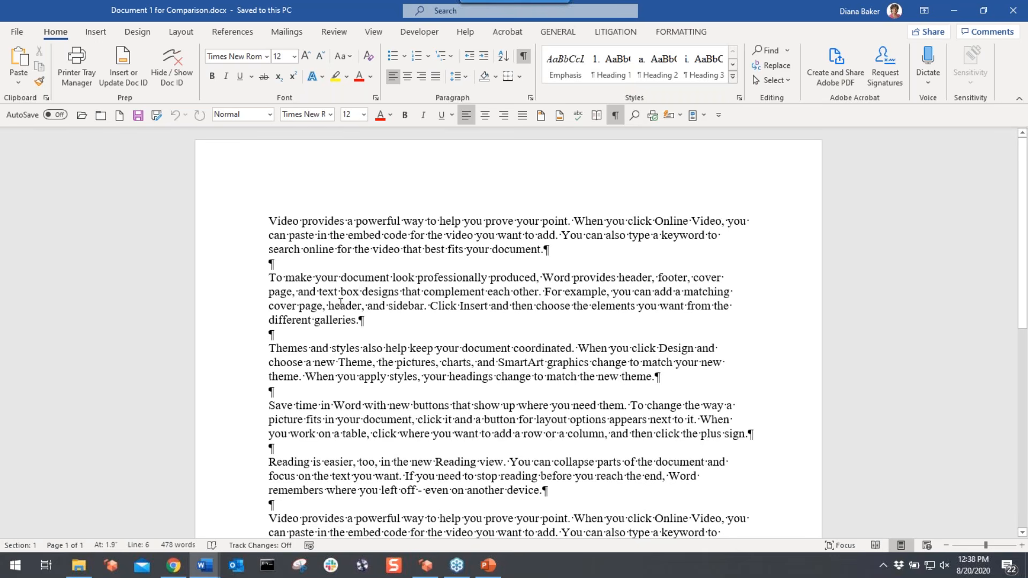
left_click(339, 419)
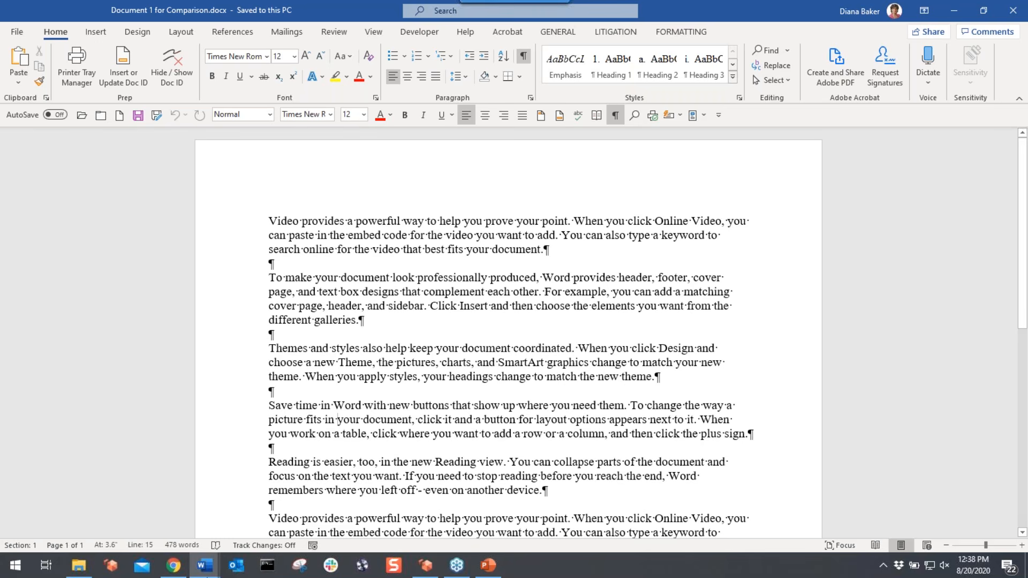
- Close the document and start a Review > Compare > Compare comparison
left_click(1012, 10)
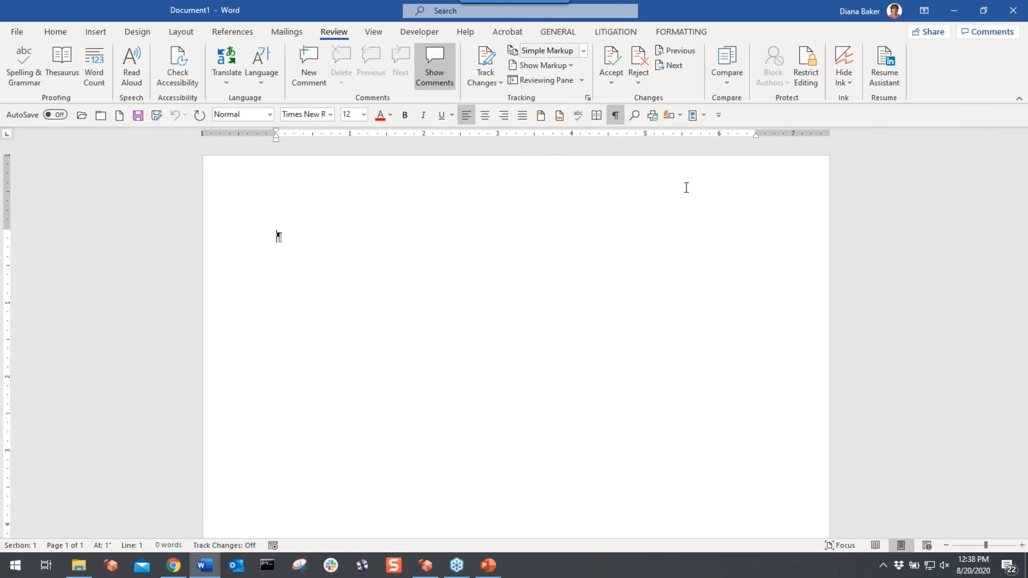
left_click(733, 63)
left_click(700, 204)
- Pick Document 1 for Comparison.docx from the Documents for Comparing folder as the original
left_click(482, 192)
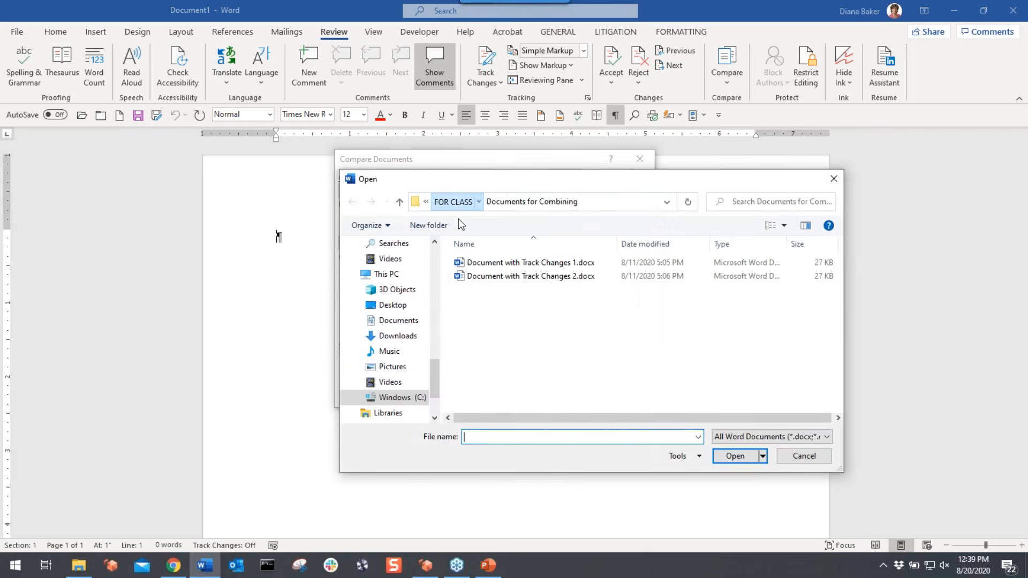
left_click(458, 203)
double_click(488, 275)
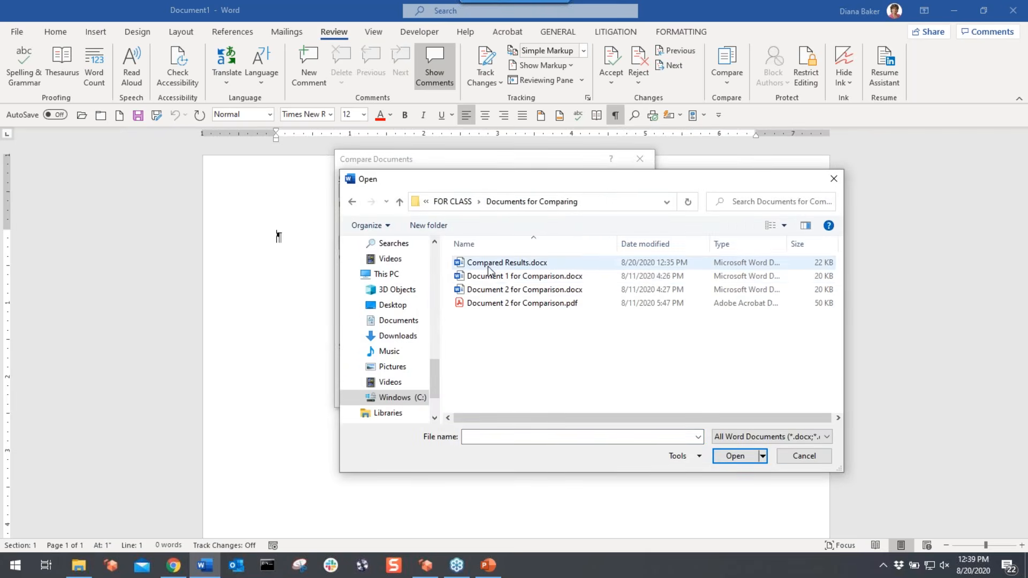
double_click(512, 277)
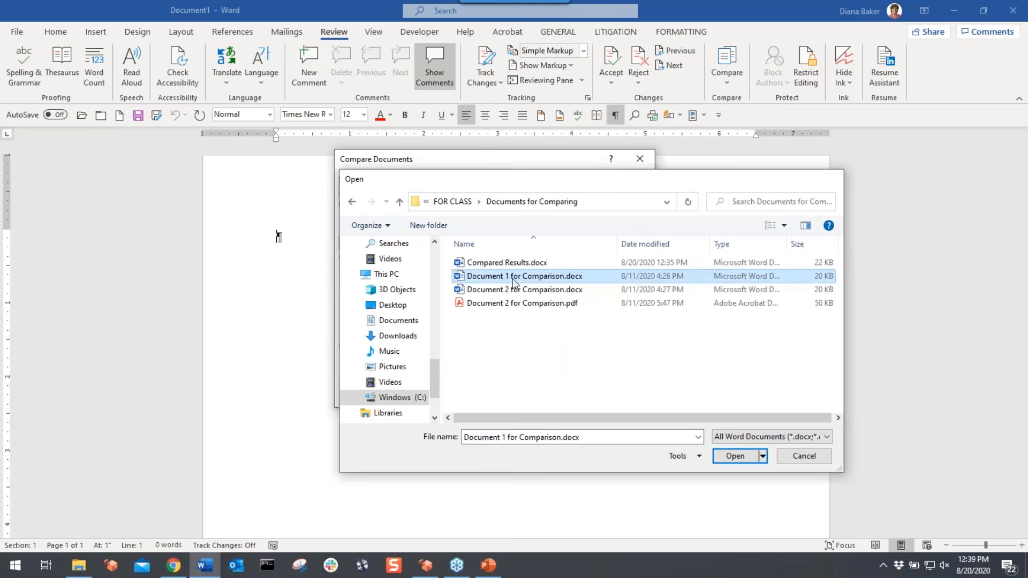
- Use Document 2 for Comparison.pdf as the revised file, accept the PDF notice, and run the comparison
left_click(642, 190)
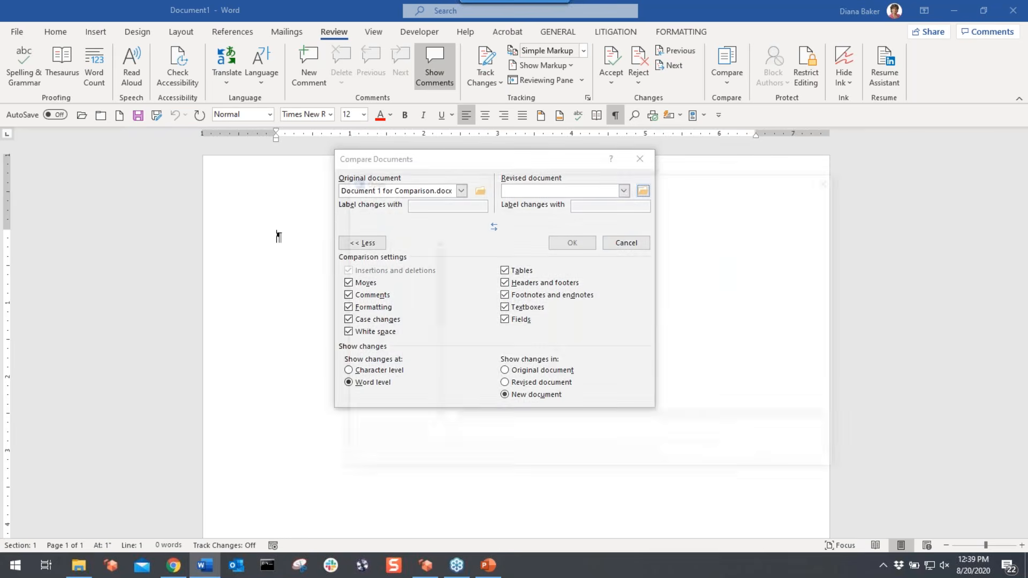
left_click(552, 303)
double_click(552, 303)
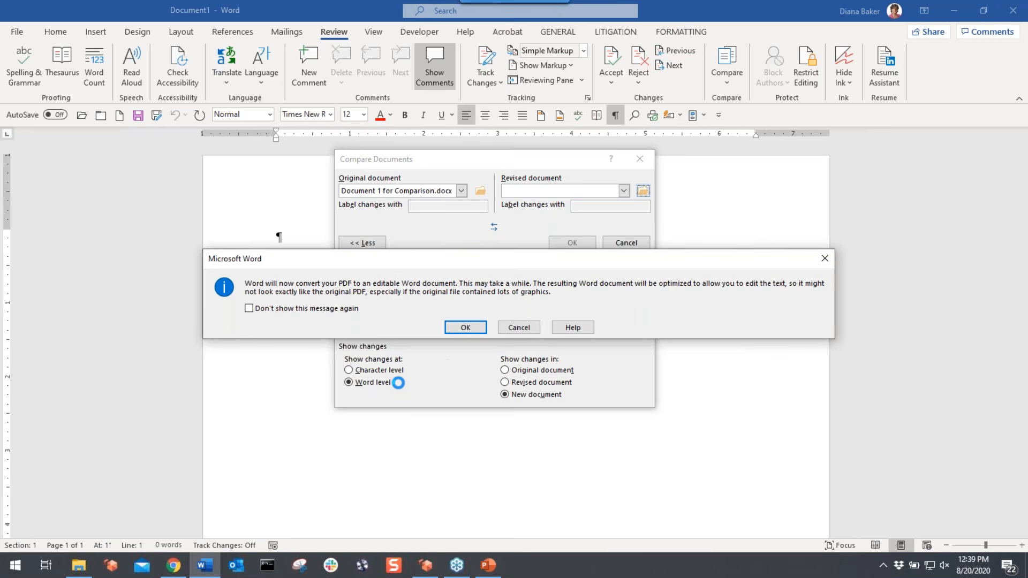
left_click(464, 328)
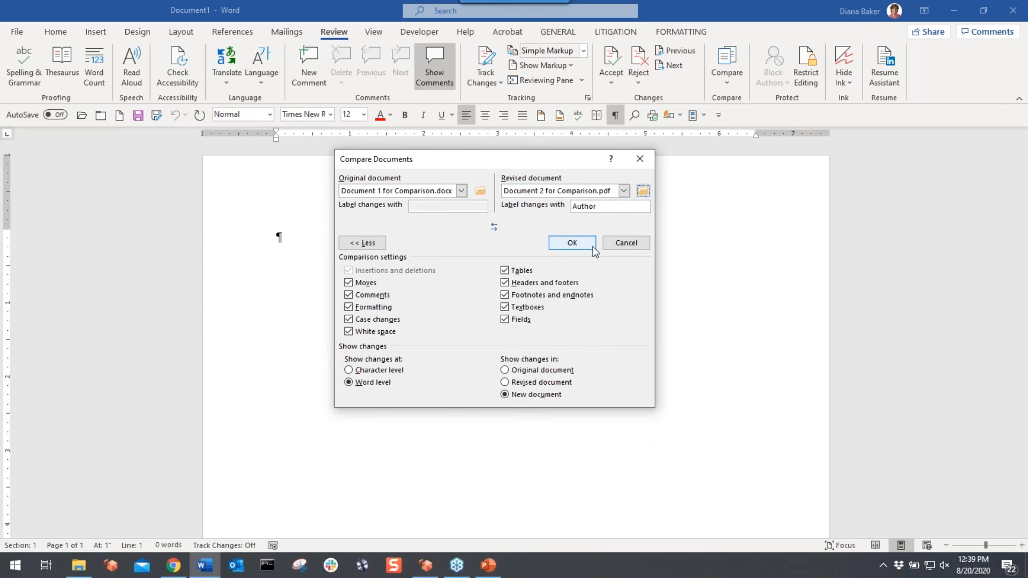
left_click(591, 248)
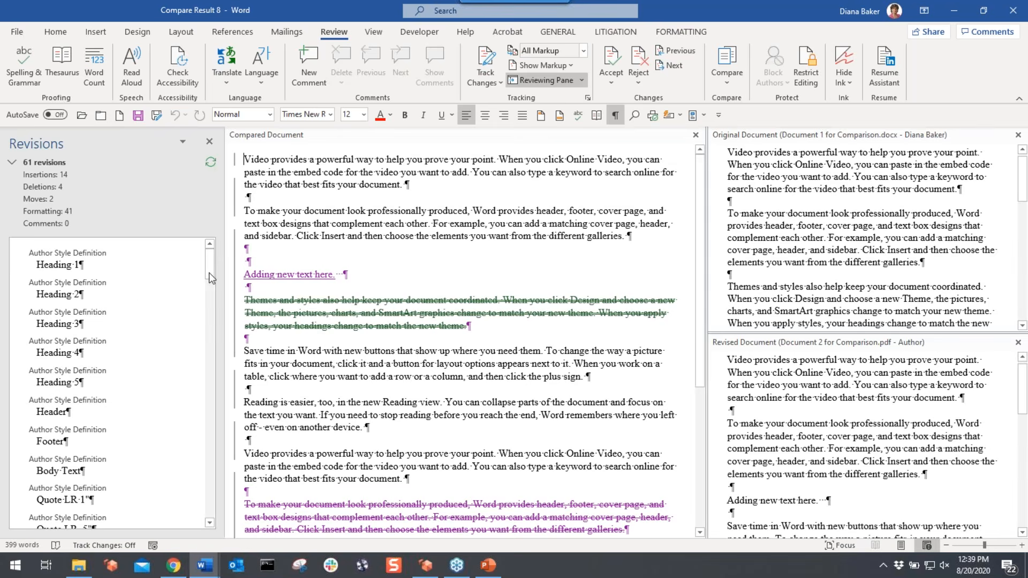
- Scroll through the 61 revisions in Compare Result 8, then close it
left_click_drag(208, 261, 206, 395)
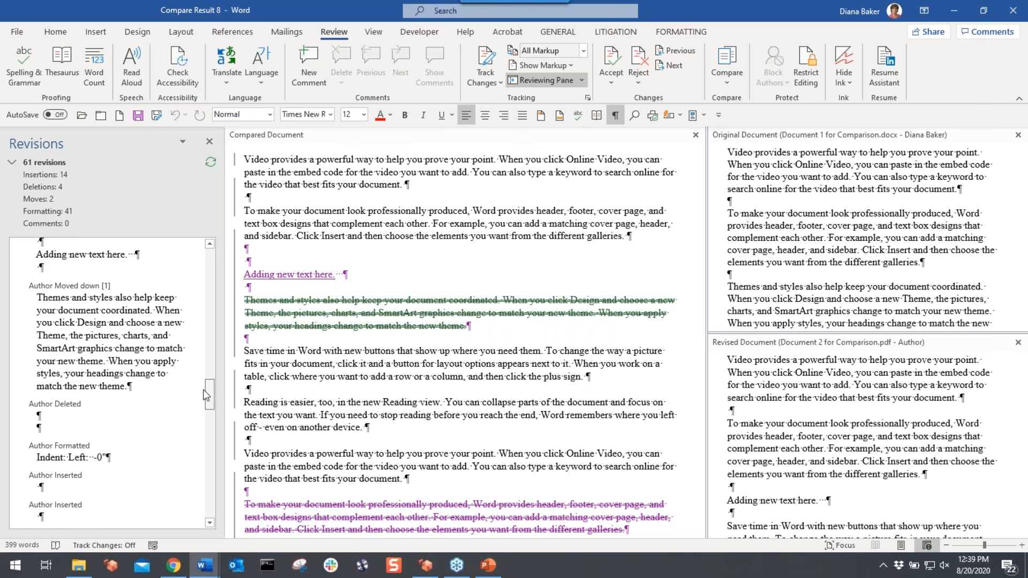
left_click_drag(206, 395, 190, 380)
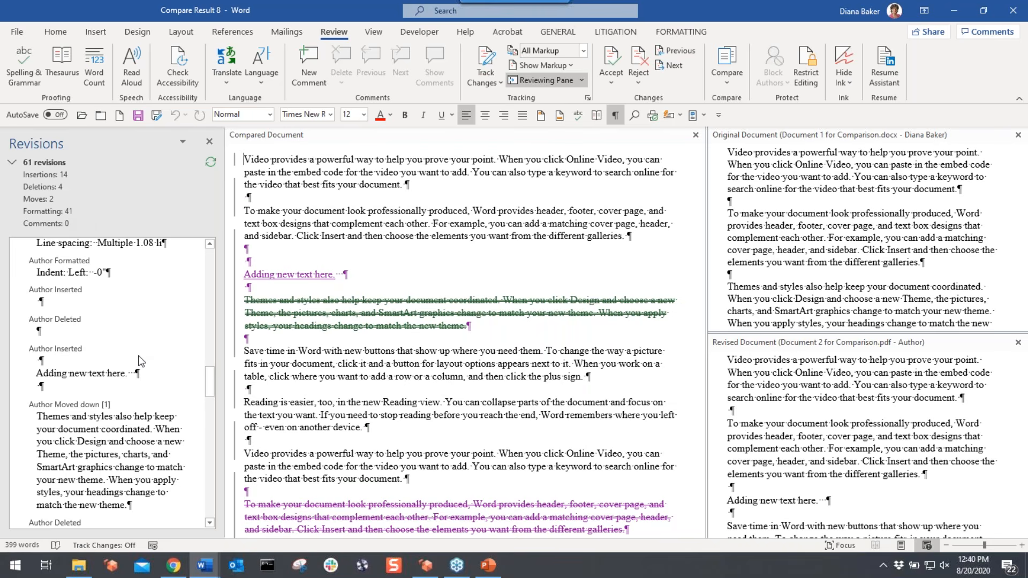
left_click(98, 118)
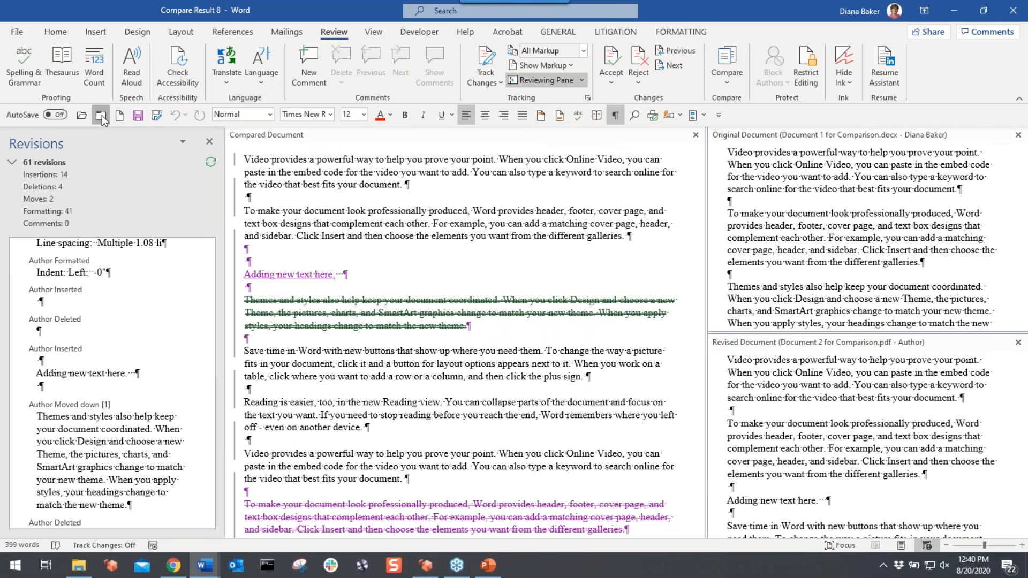
- Discard Compare Result 8 and start a new two-document comparison
left_click(565, 370)
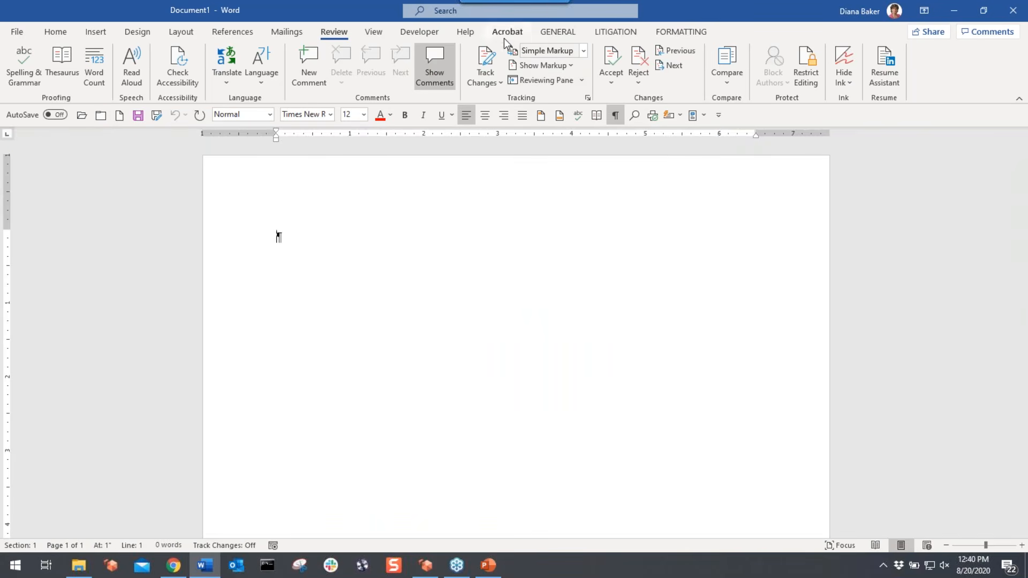
left_click(722, 66)
left_click(750, 134)
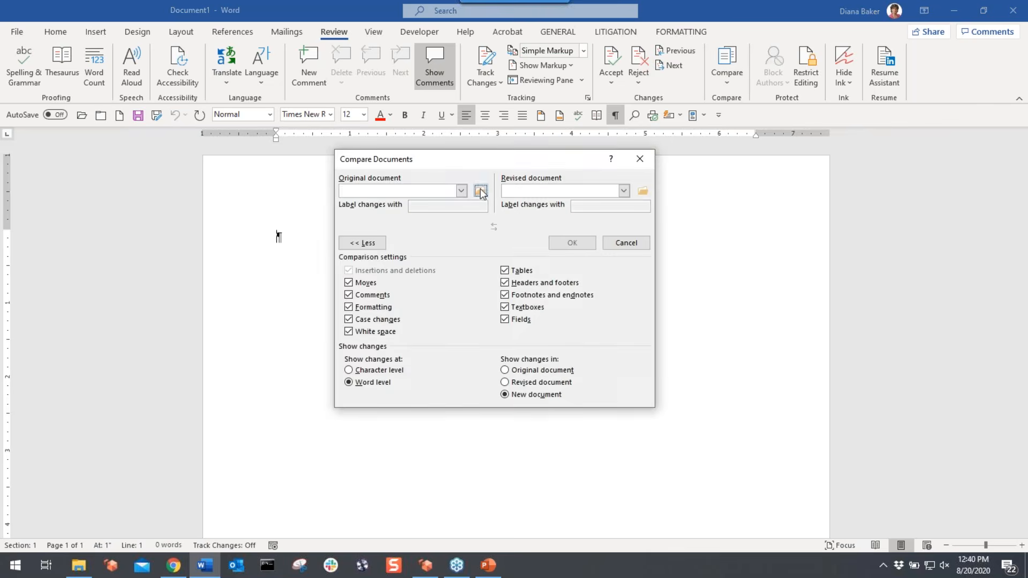
- Compare Document 1 for Comparison.docx against Document 2 for Comparison.pdf with Formatting unchecked
left_click(480, 191)
double_click(482, 275)
left_click(643, 191)
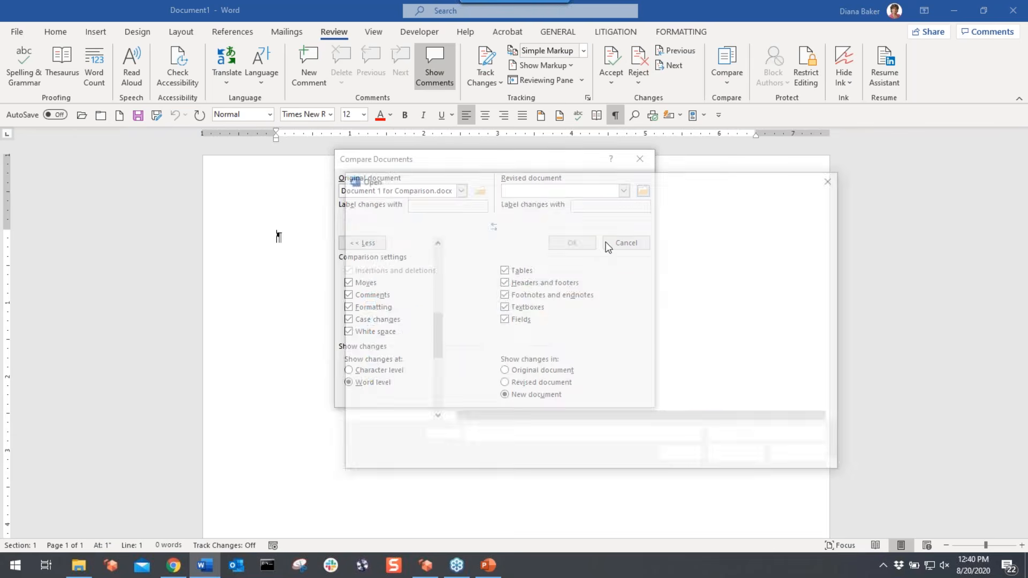
double_click(548, 306)
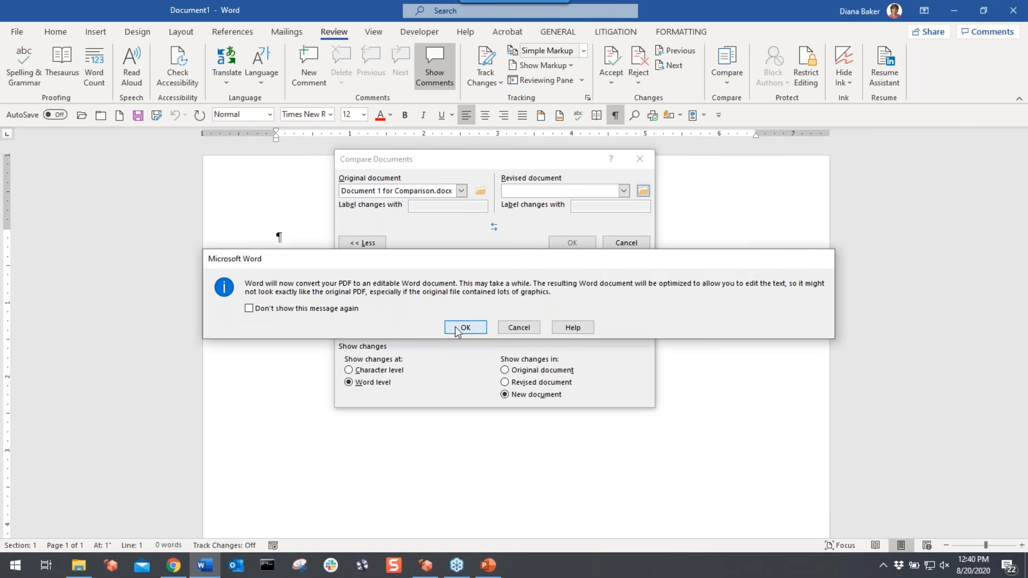
left_click(463, 328)
left_click(430, 312)
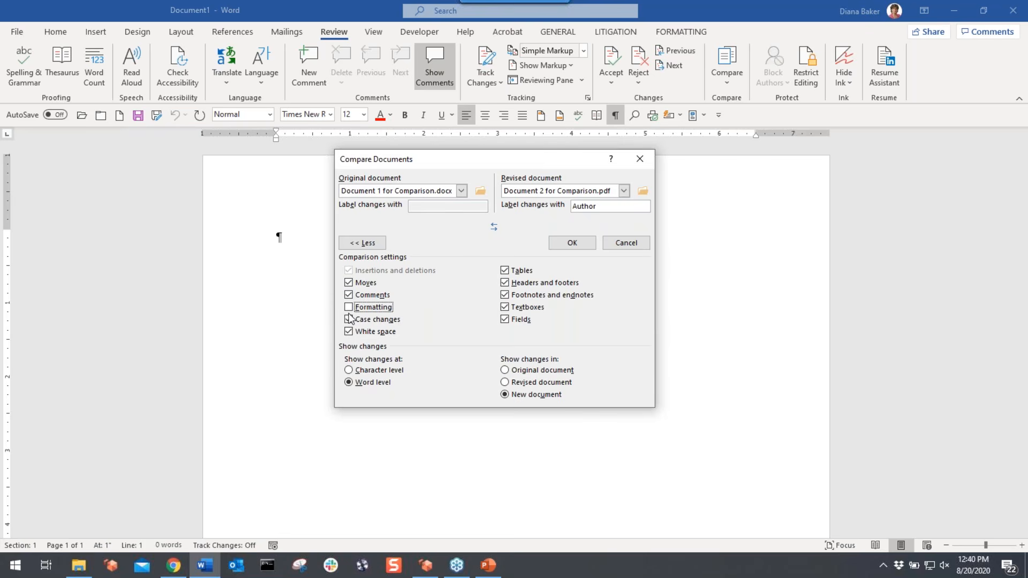
left_click(565, 245)
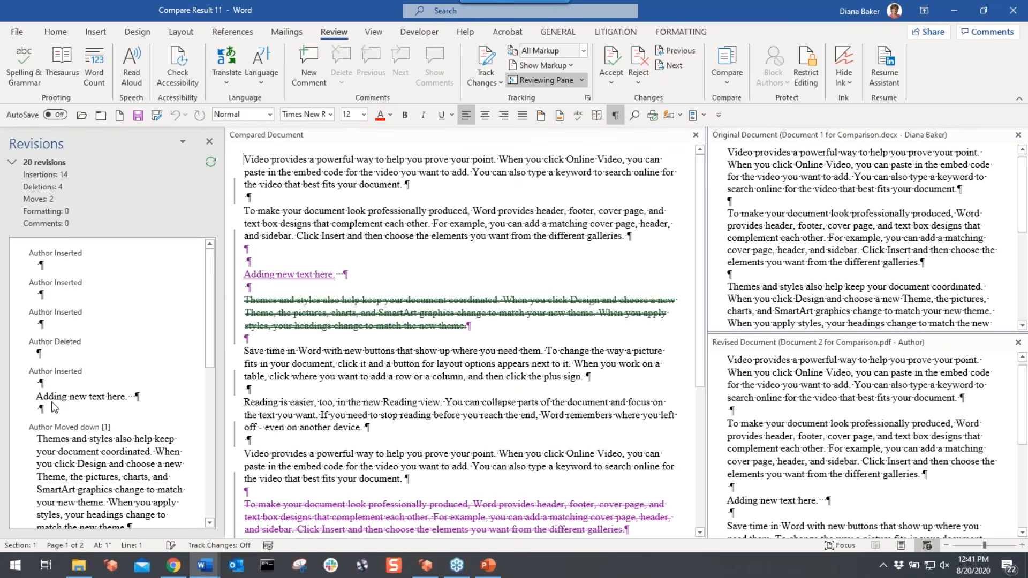
- Scroll the Revisions pane of Compare Result 11 to review its 20 revisions
left_click_drag(208, 298, 201, 257)
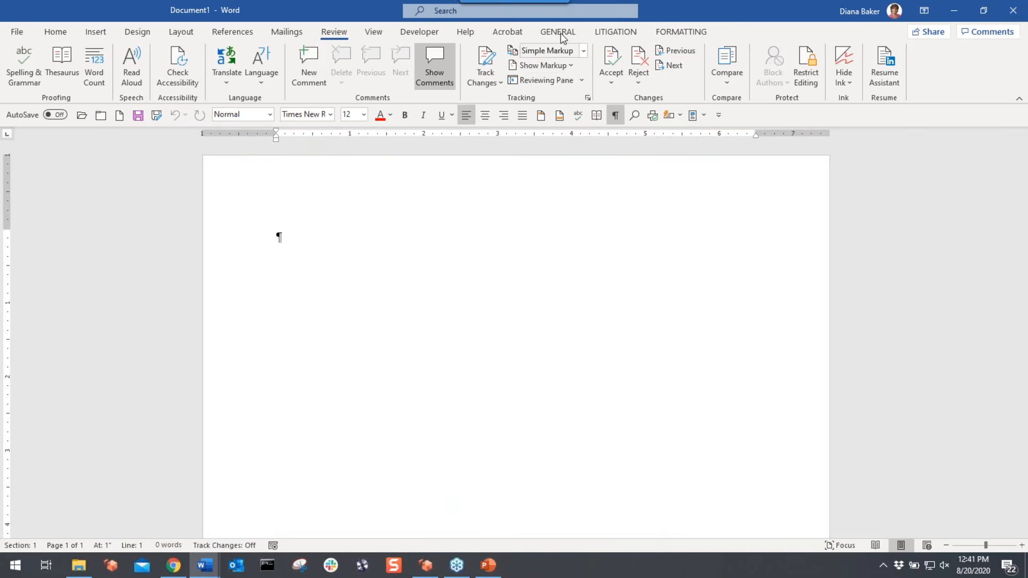
- Browse the GENERAL, LITIGATION and FORMATTING tools, then create a Superior Court Caption pleading
left_click(559, 35)
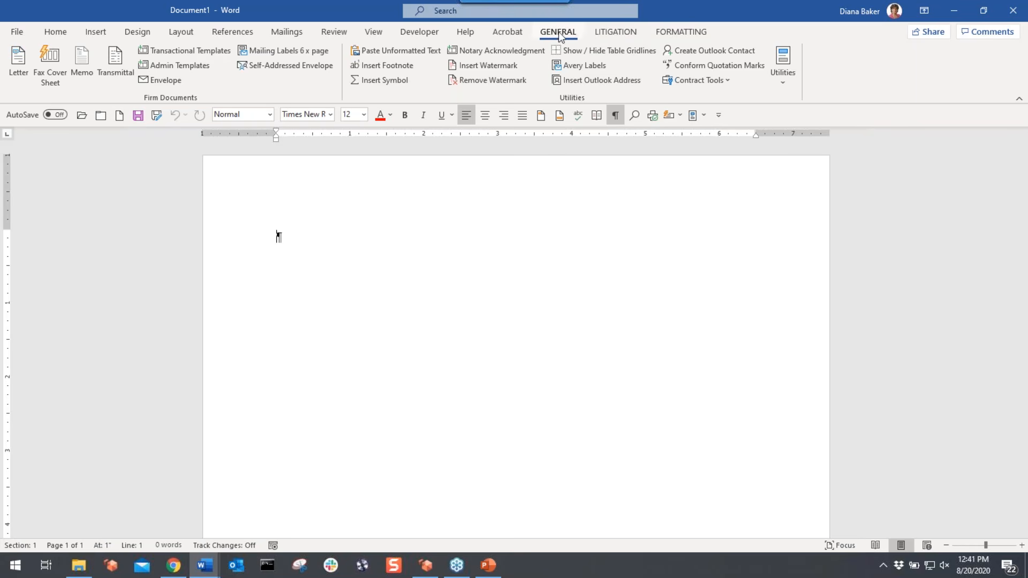
left_click(610, 32)
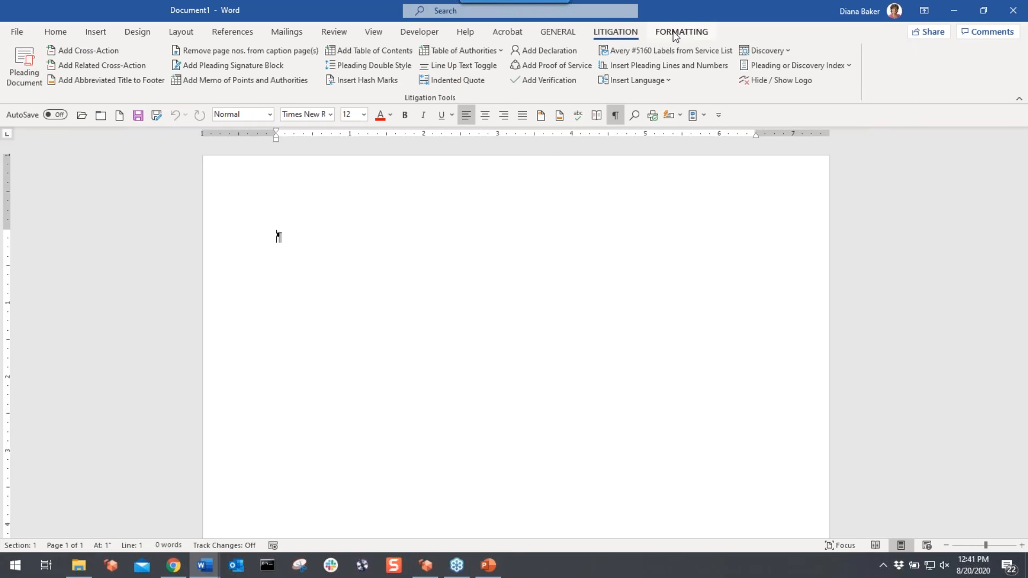
left_click(681, 32)
left_click(614, 34)
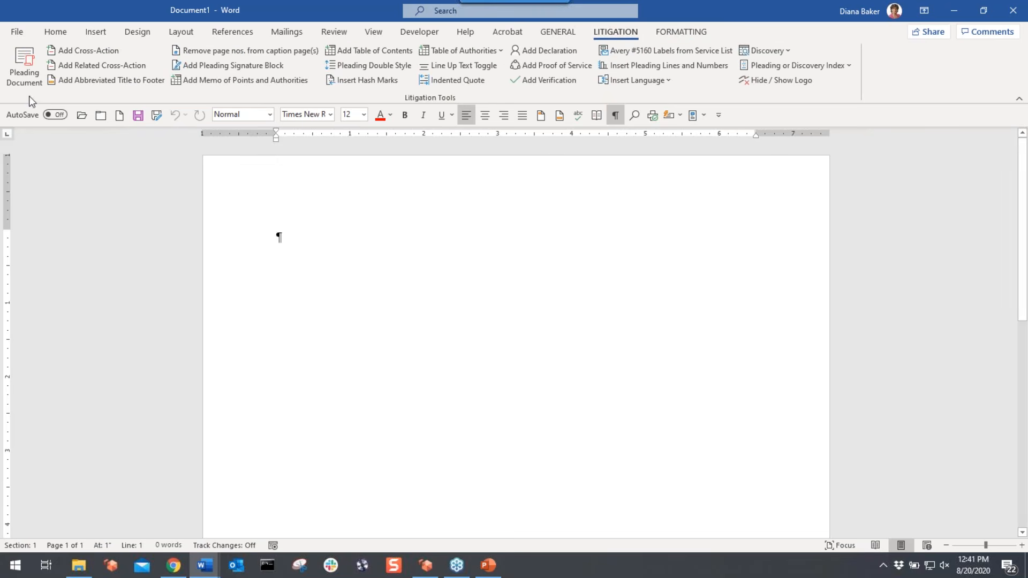
left_click(26, 68)
left_click(457, 176)
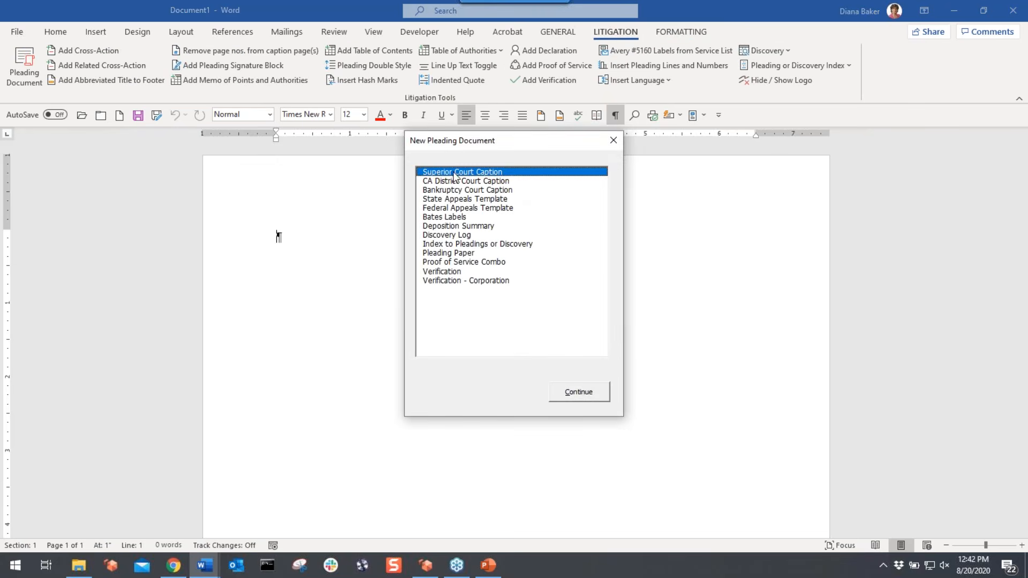
left_click(583, 393)
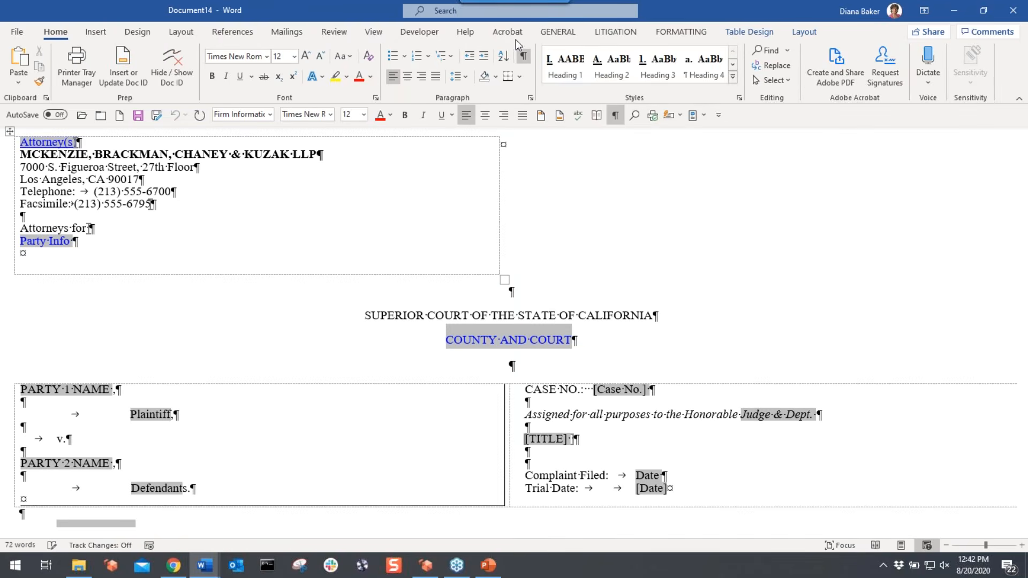
- Switch the pleading to Print Layout view
left_click(373, 32)
left_click(45, 78)
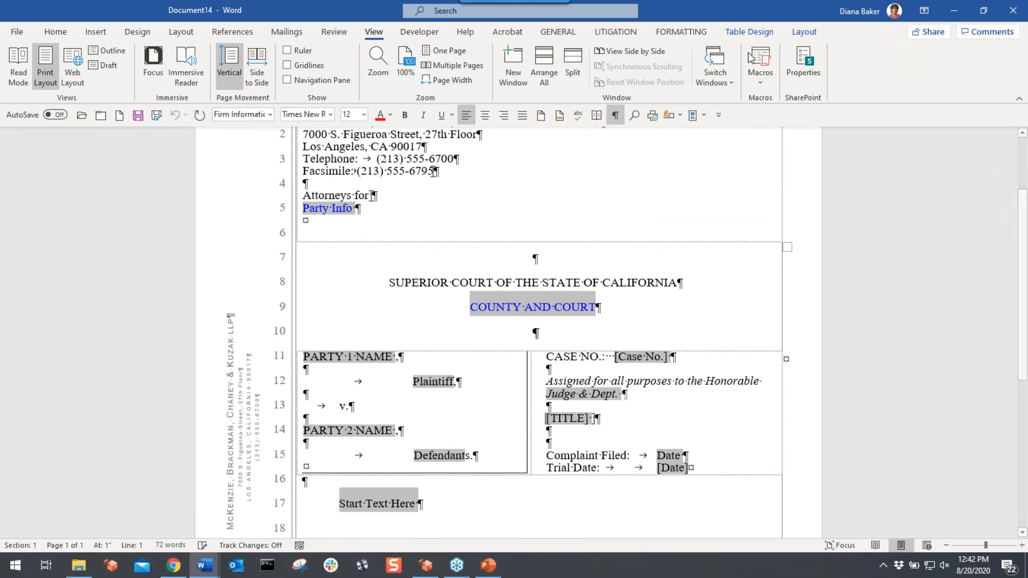
scroll(367, 323, "down", 3)
- Select Start Text Here and request LITIGATION > Insert Language > Affirmative Defense
left_click(368, 323)
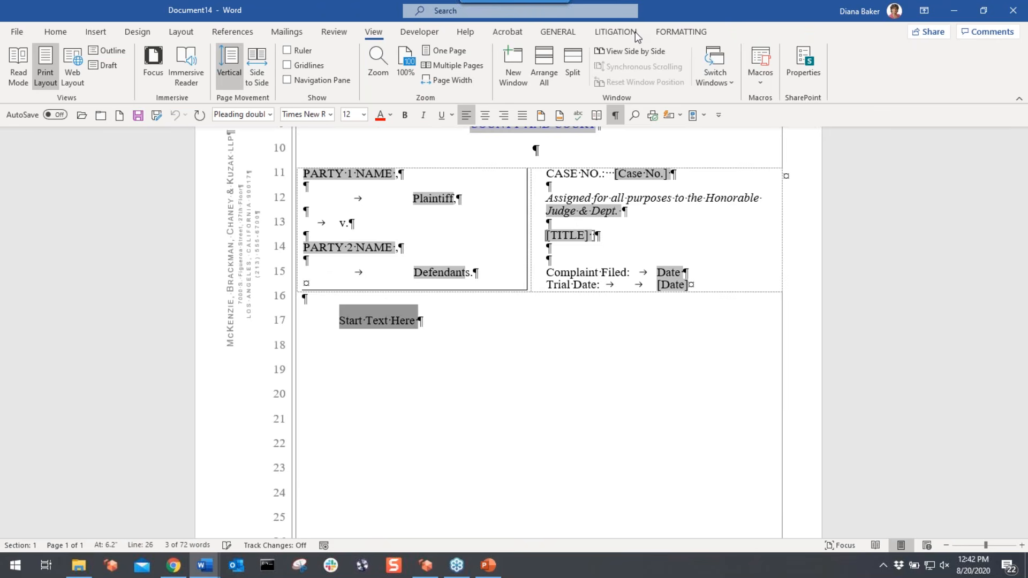
left_click(616, 32)
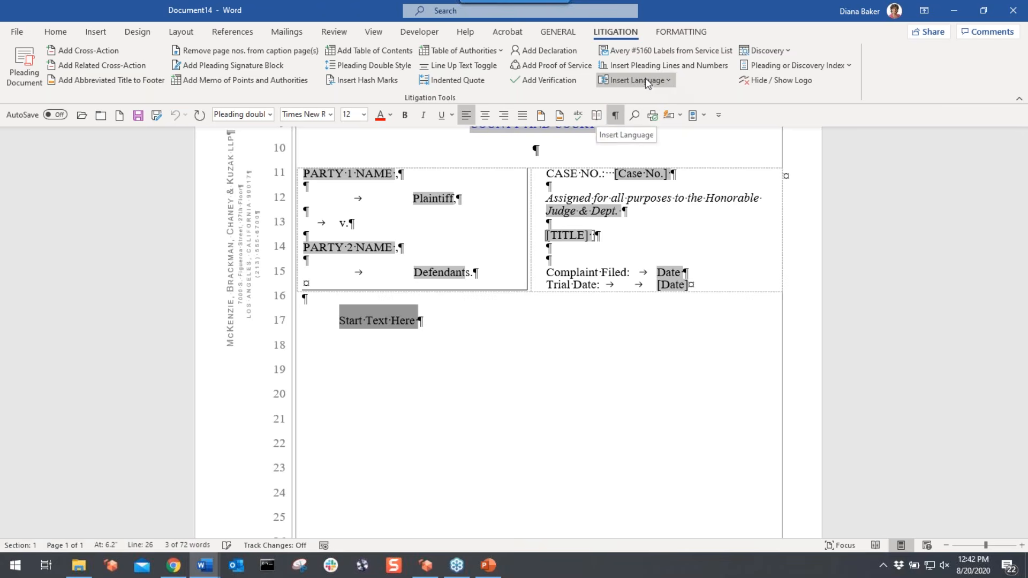
left_click(671, 83)
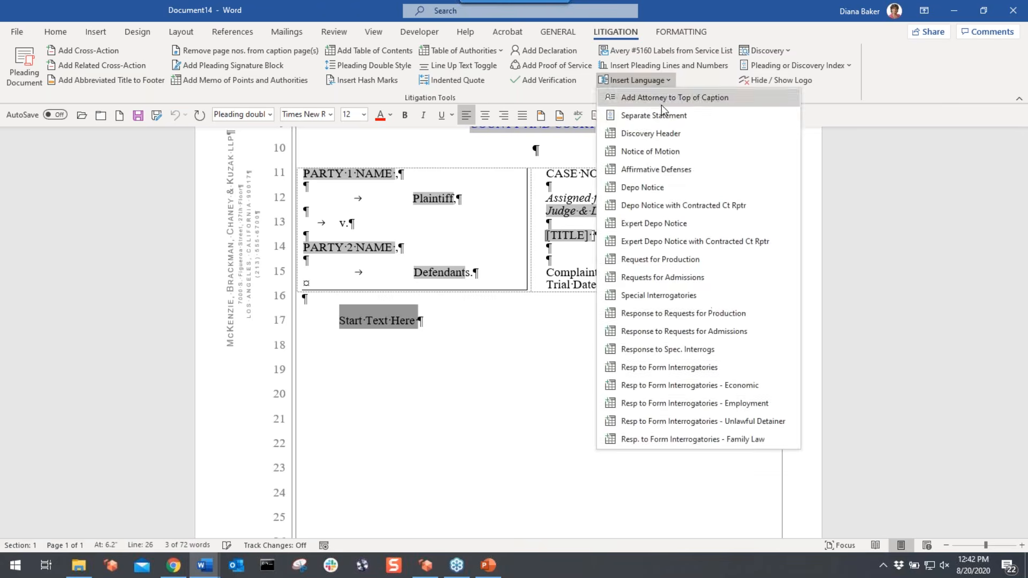
left_click(651, 168)
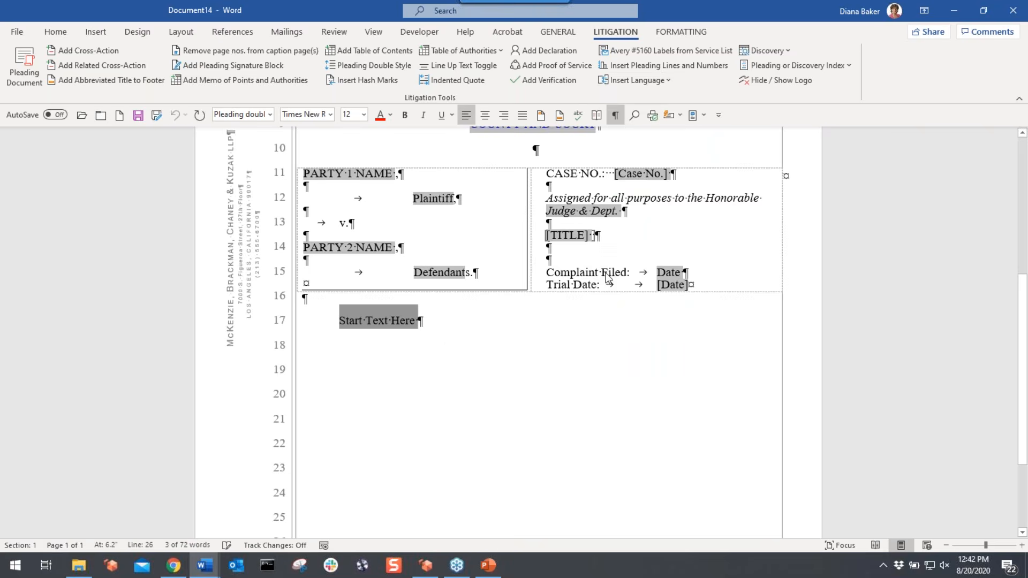
- Accept the firm name update, name the plural defendants (They) and a single plaintiff (She)
left_click(503, 328)
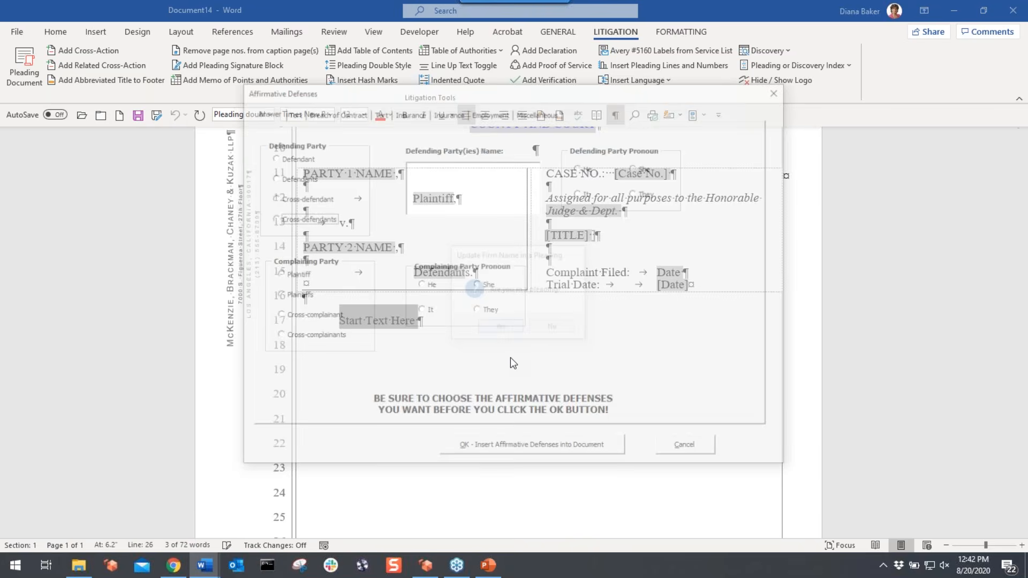
left_click(295, 177)
left_click(456, 199)
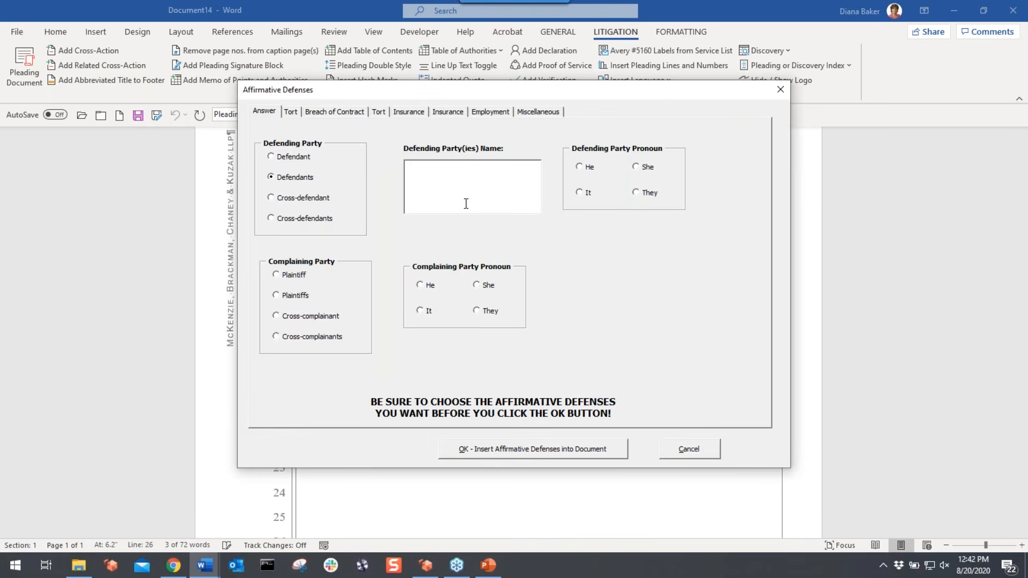
left_click(636, 194)
left_click(293, 275)
left_click(486, 289)
- Browse the Tort, Breach of Contract, Insurance Bad Faith, Employment and Miscellaneous defense tabs
left_click(291, 113)
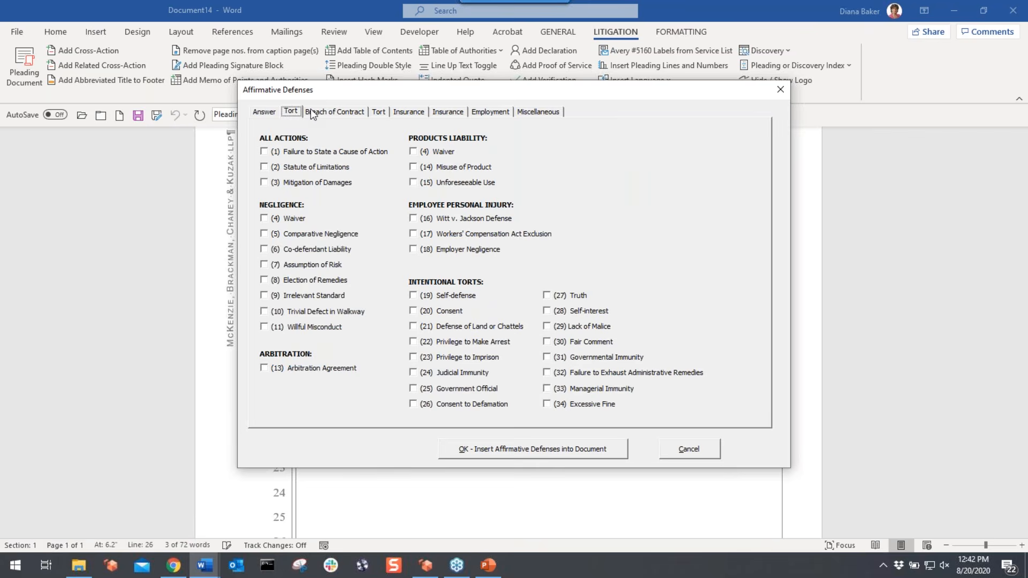
left_click(311, 113)
left_click(406, 112)
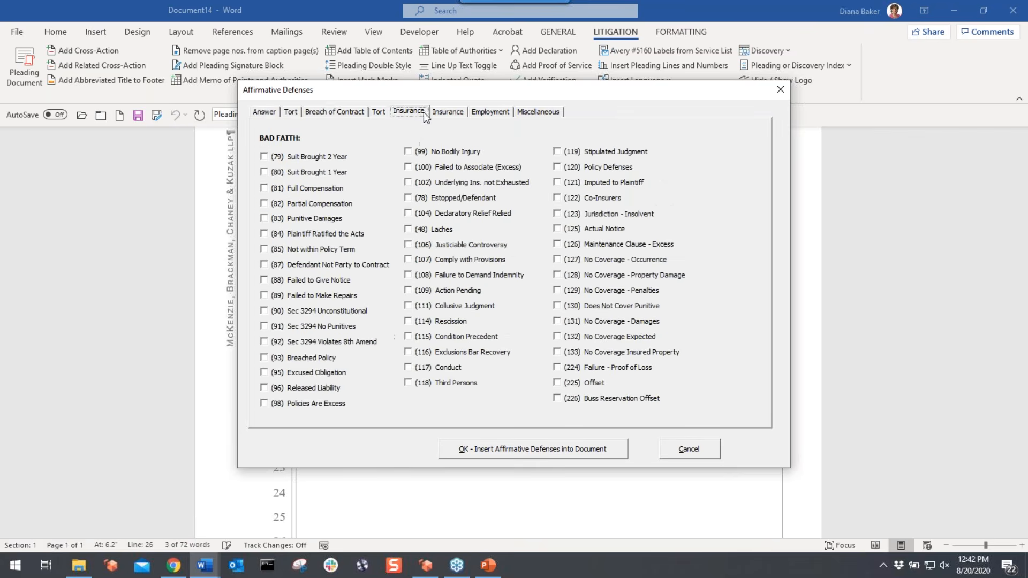
left_click(487, 111)
left_click(526, 111)
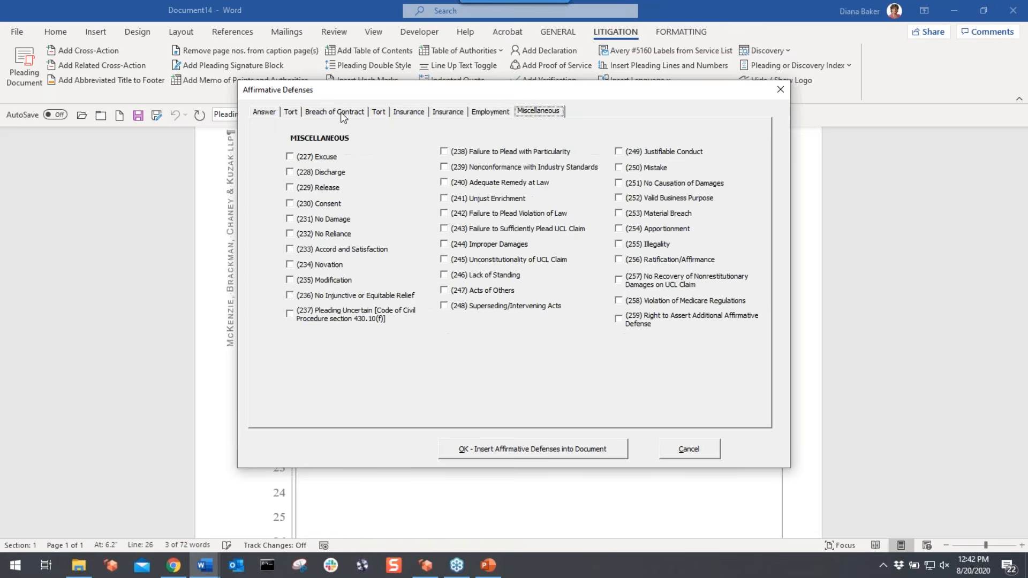
left_click(343, 111)
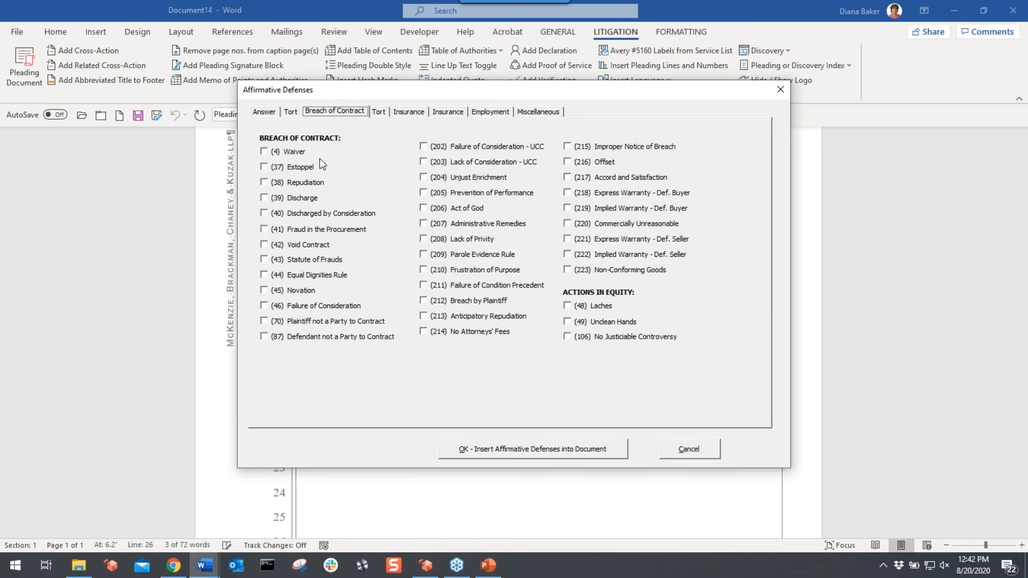
- Tick nine breach-of-contract defenses, including Waiver, Discharge, Void Contract, Novation and Act of God
left_click(264, 152)
left_click(264, 198)
left_click(264, 245)
left_click(264, 290)
left_click(264, 337)
left_click(424, 208)
left_click(423, 146)
left_click(568, 194)
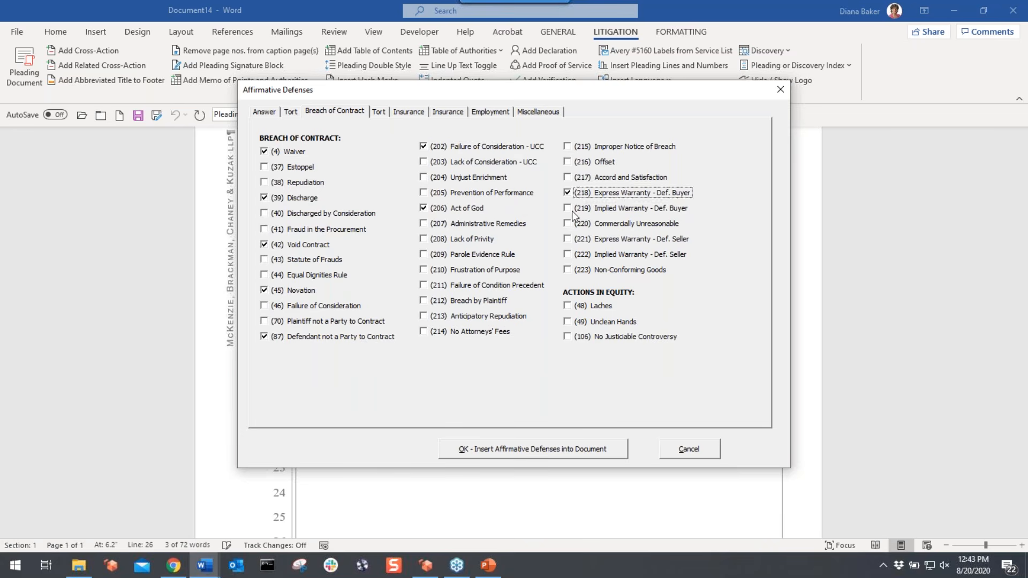
left_click(567, 240)
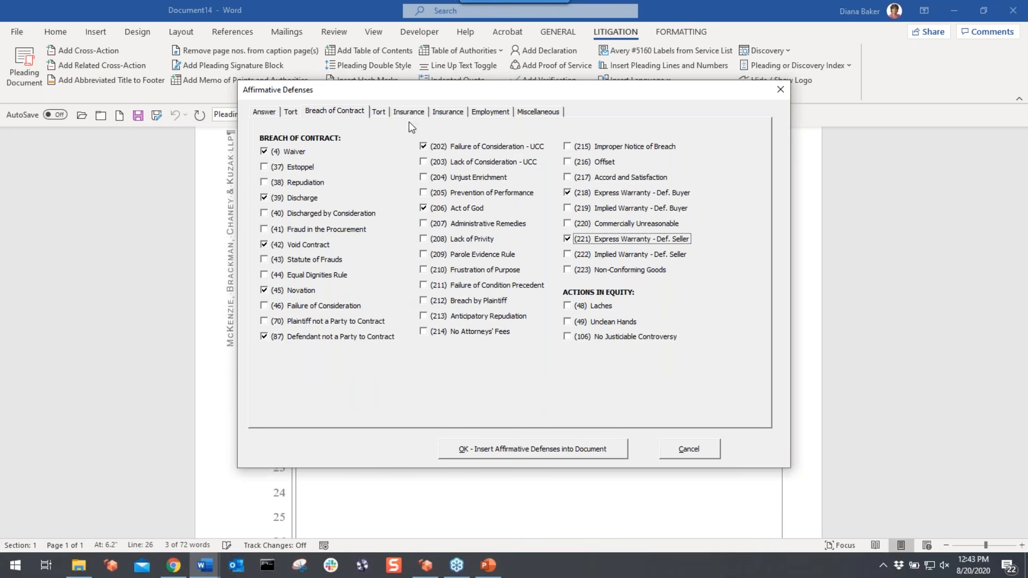
- Add Privileged Conduct, Jurisdiction - Exclusive Remedy and Failure to Comply w/Directions defenses, then insert them
left_click(462, 113)
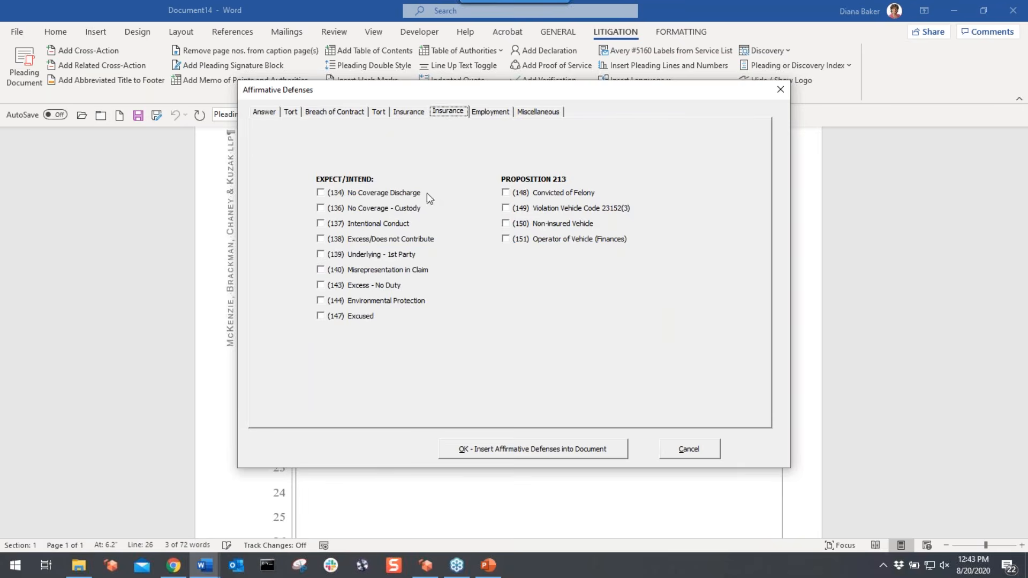
left_click(487, 112)
left_click(315, 260)
left_click(343, 214)
left_click(337, 167)
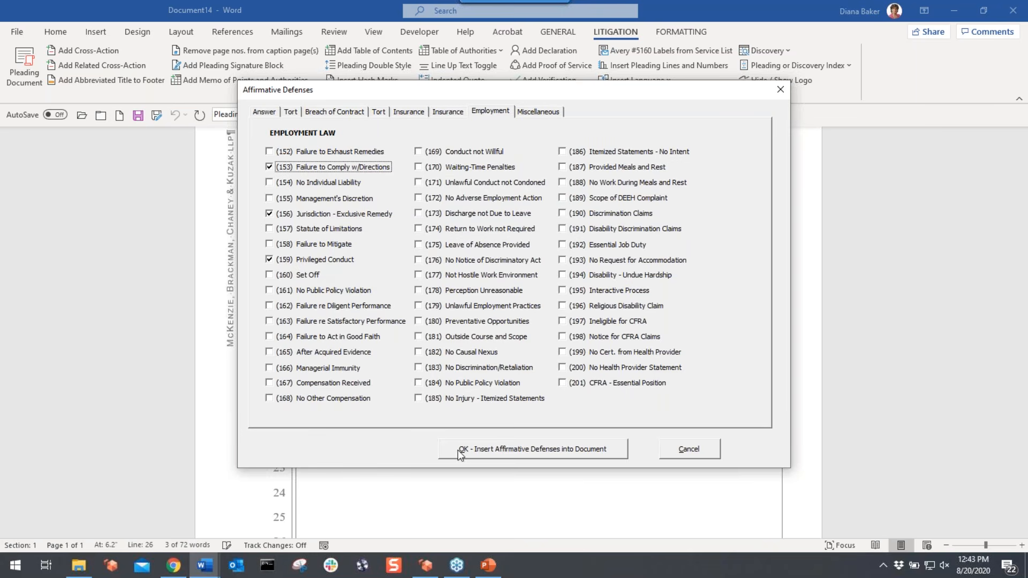
left_click(515, 453)
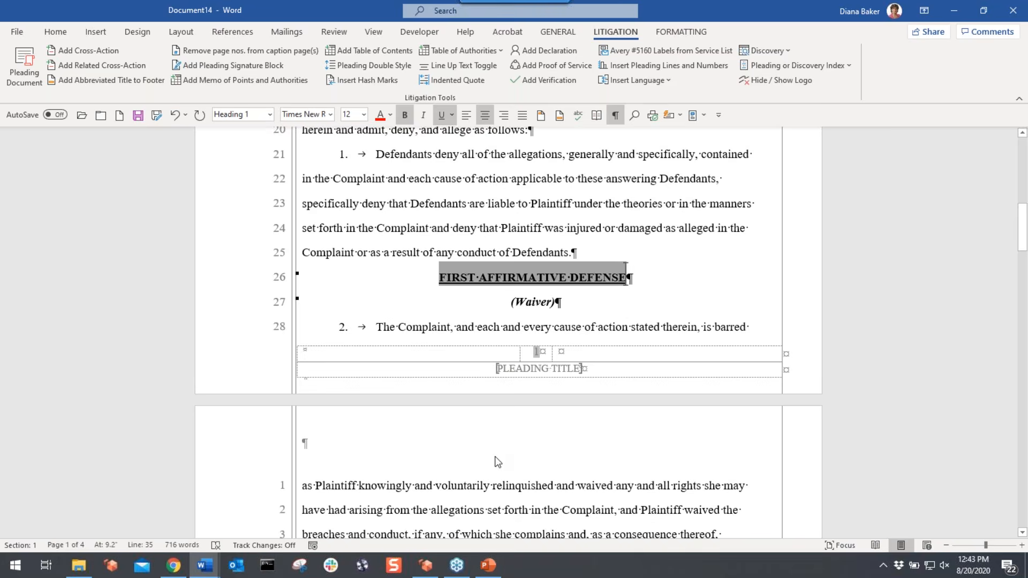
- Delete the Void Contract defense paragraph and scroll through the rest of the pleading
scroll(498, 462, "down", 4)
left_click(554, 368)
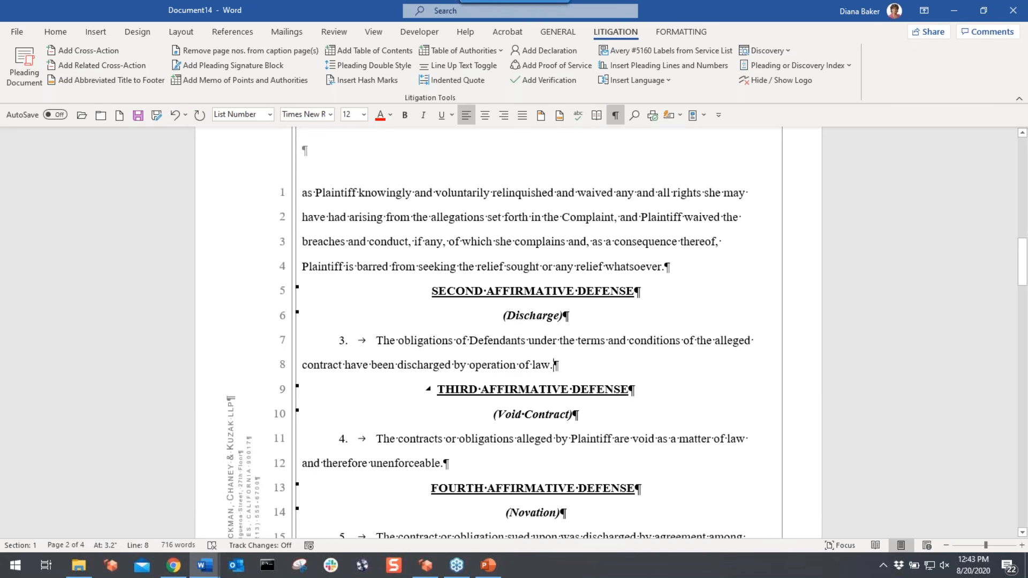
left_click_drag(441, 390, 460, 448)
left_click(644, 391)
left_click(629, 456, "shift")
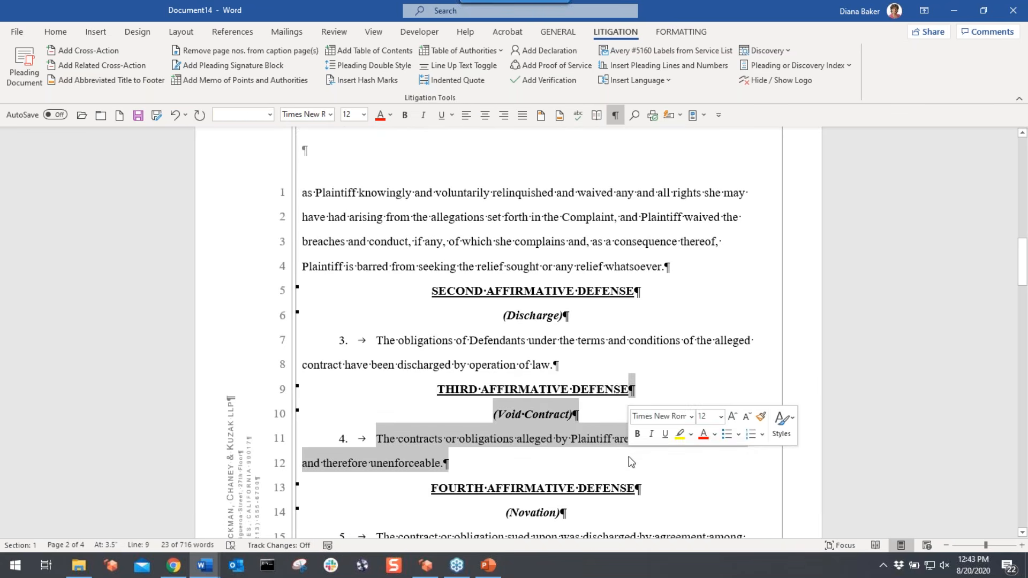
key("Delete")
scroll(513, 332, "down", 12)
scroll(425, 399, "down", 15)
scroll(425, 399, "up", 12)
scroll(458, 447, "up", 1)
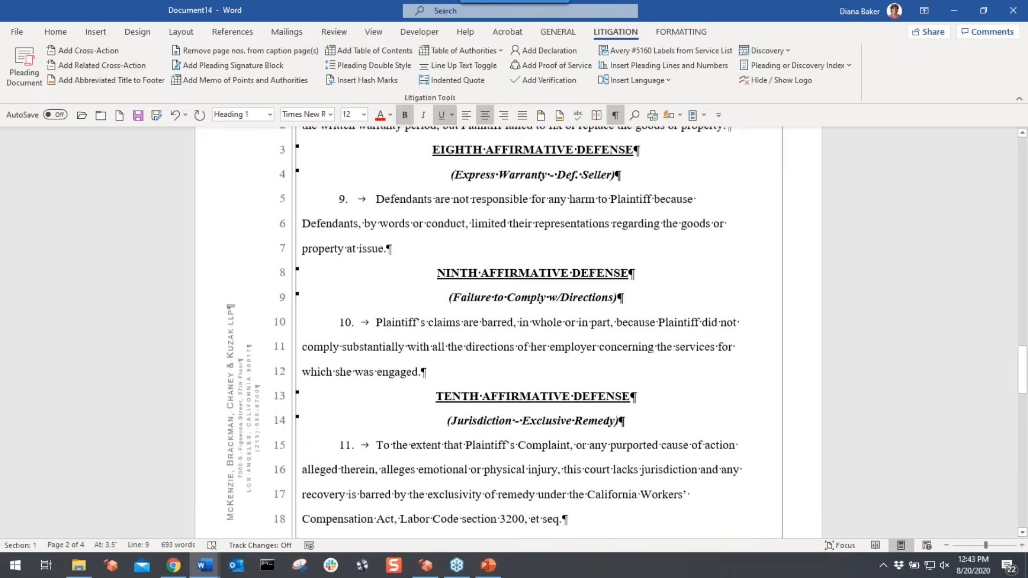
scroll(458, 447, "down", 3)
scroll(457, 447, "down", 1)
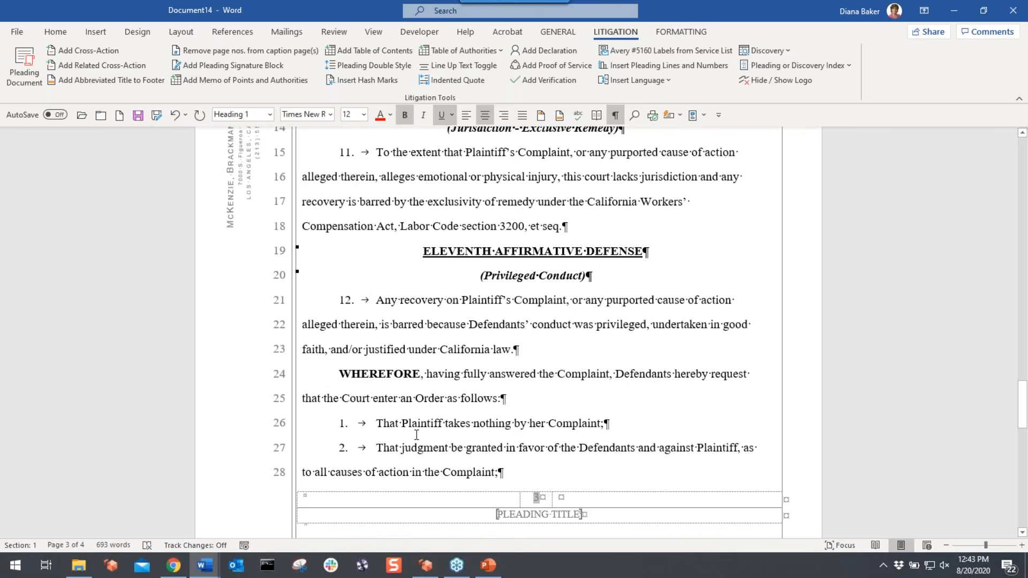
scroll(416, 435, "down", 2)
scroll(416, 434, "down", 2)
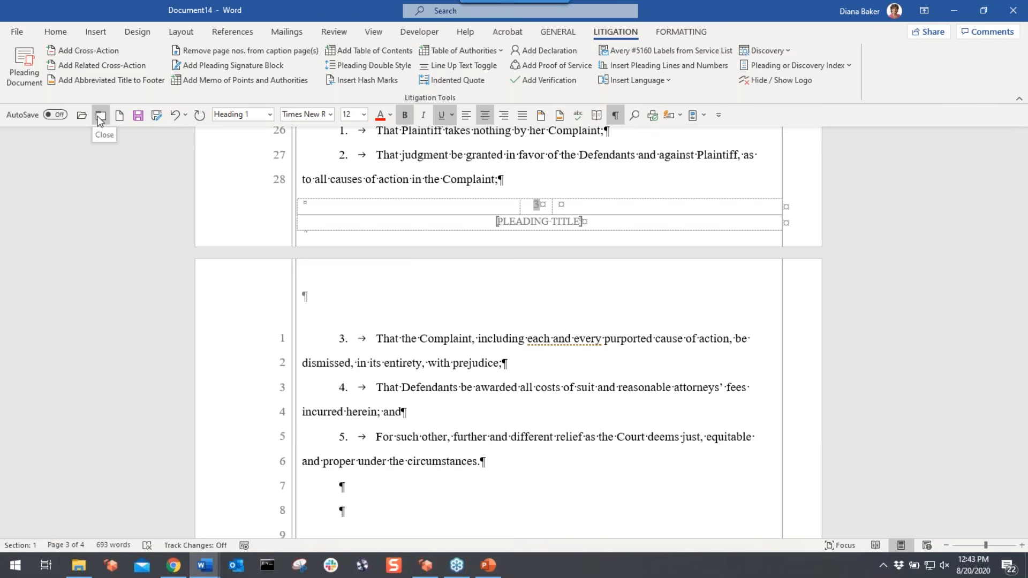
- Close the pleading without saving and open Document with Tracked Changes.docx from FOR CLASS
left_click(100, 115)
left_click(565, 370)
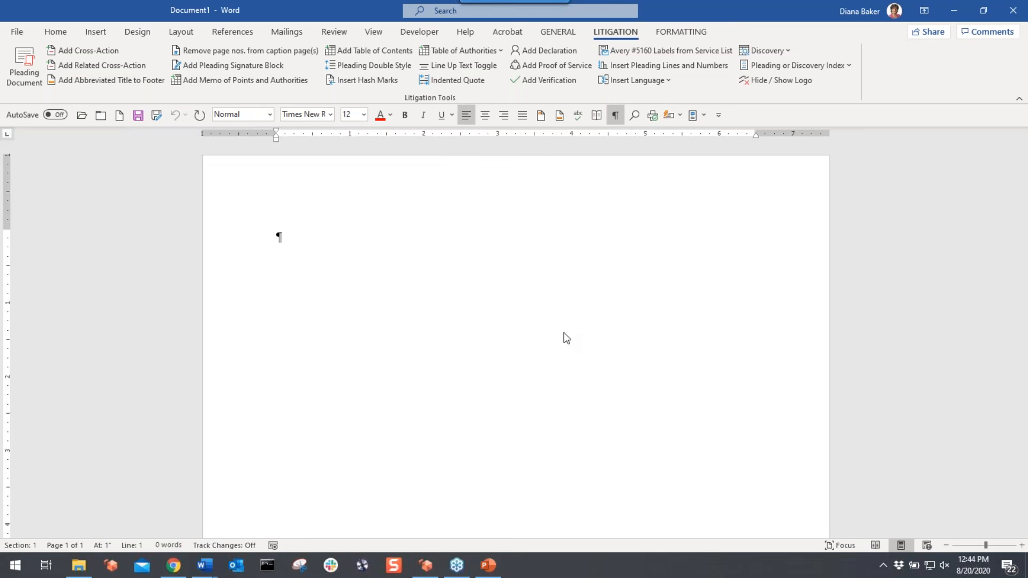
left_click(79, 565)
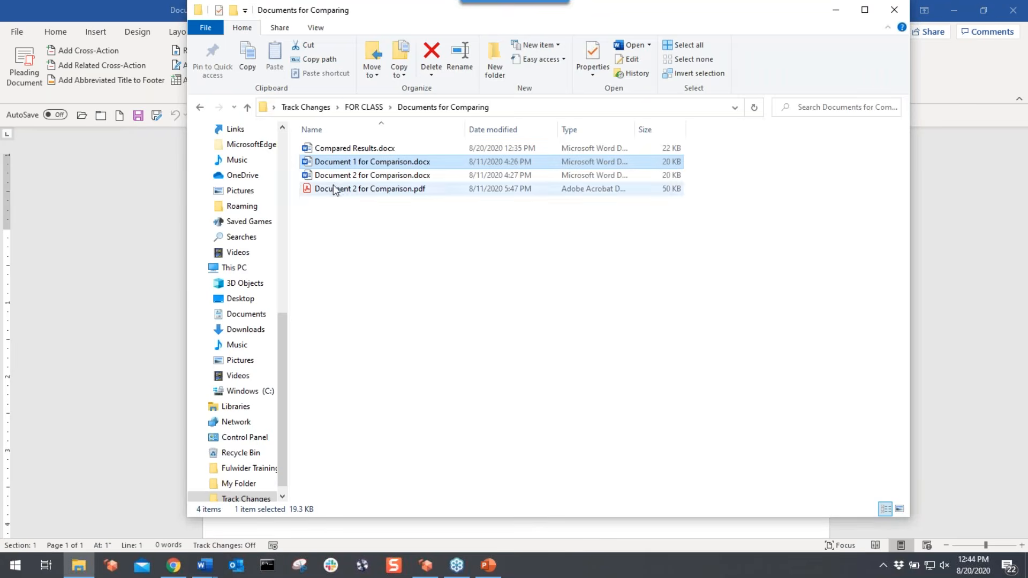
left_click(381, 108)
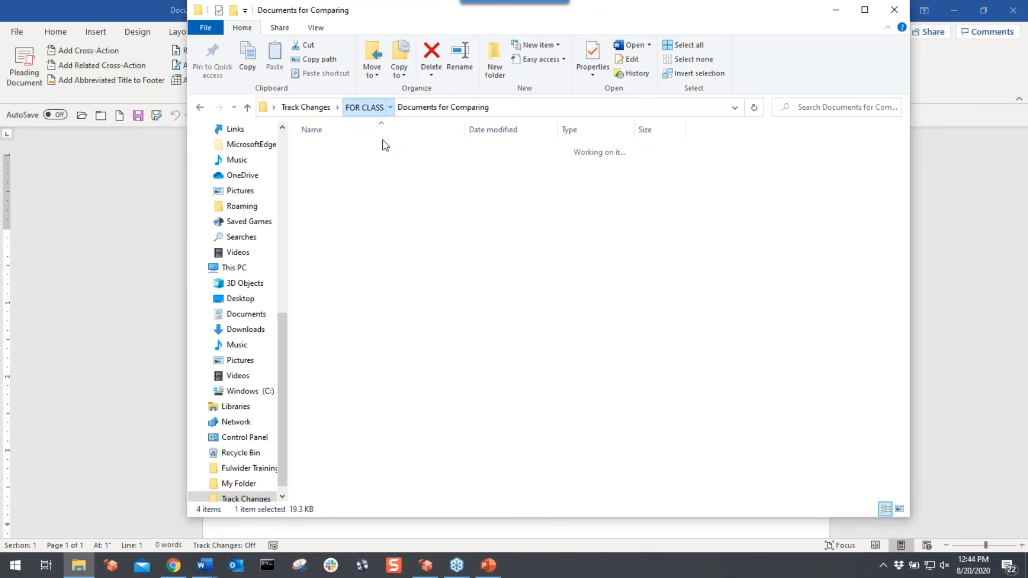
double_click(370, 194)
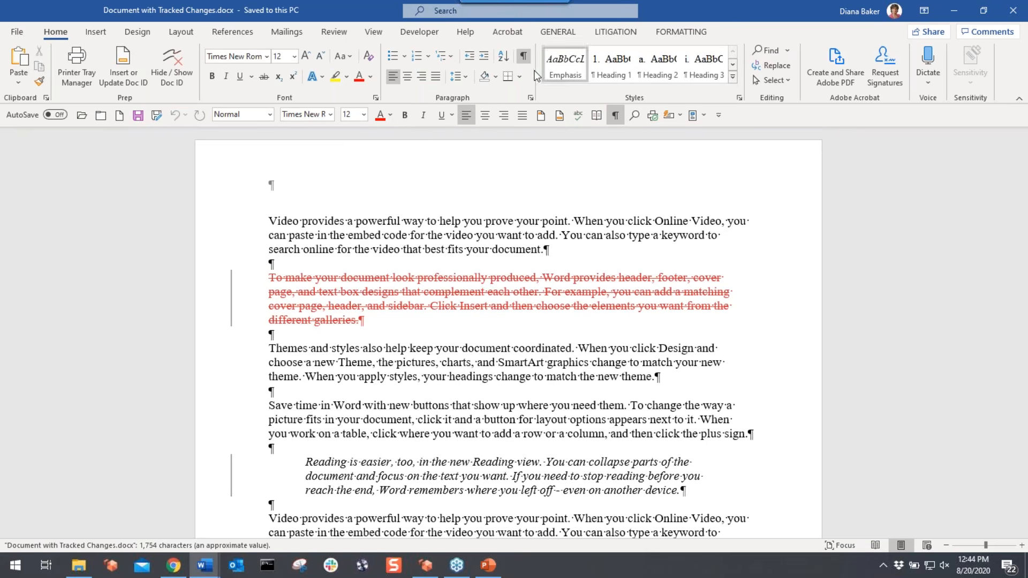
- Uncheck Ink in Review's Track Changes Options so ink is hidden from the markup
left_click(337, 33)
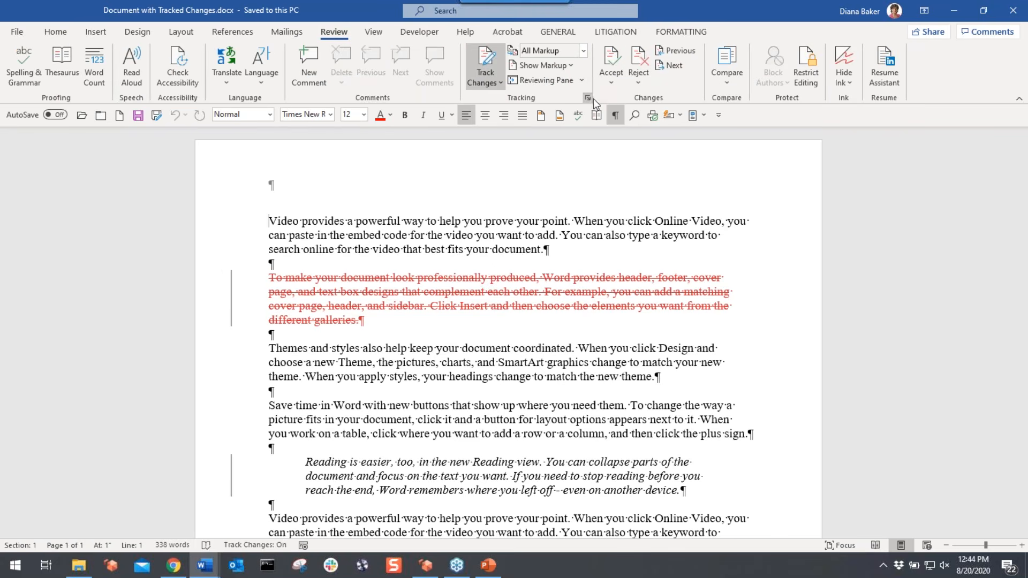
left_click(587, 98)
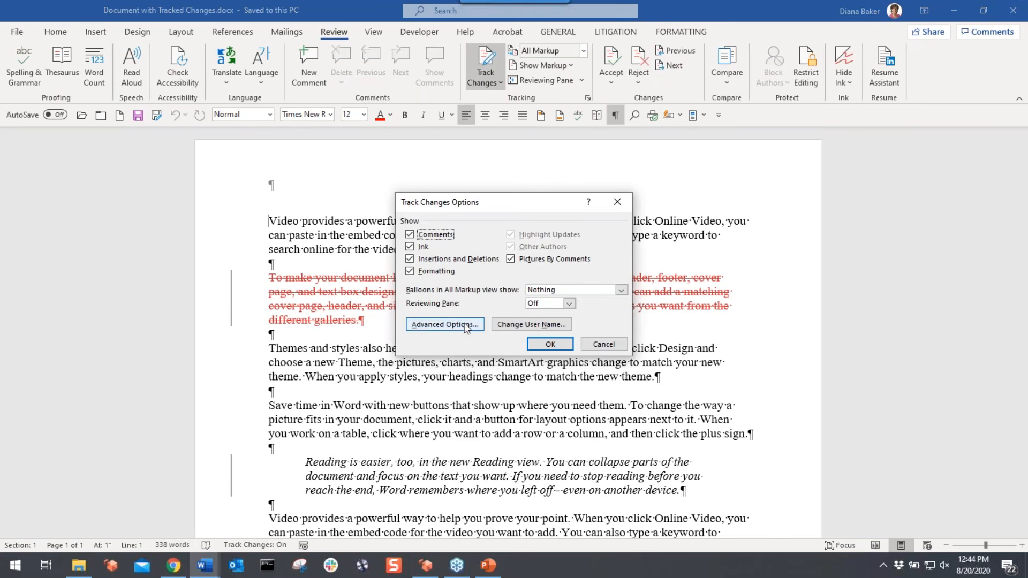
left_click(410, 247)
left_click(542, 347)
scroll(410, 356, "down", 3)
left_click(853, 79)
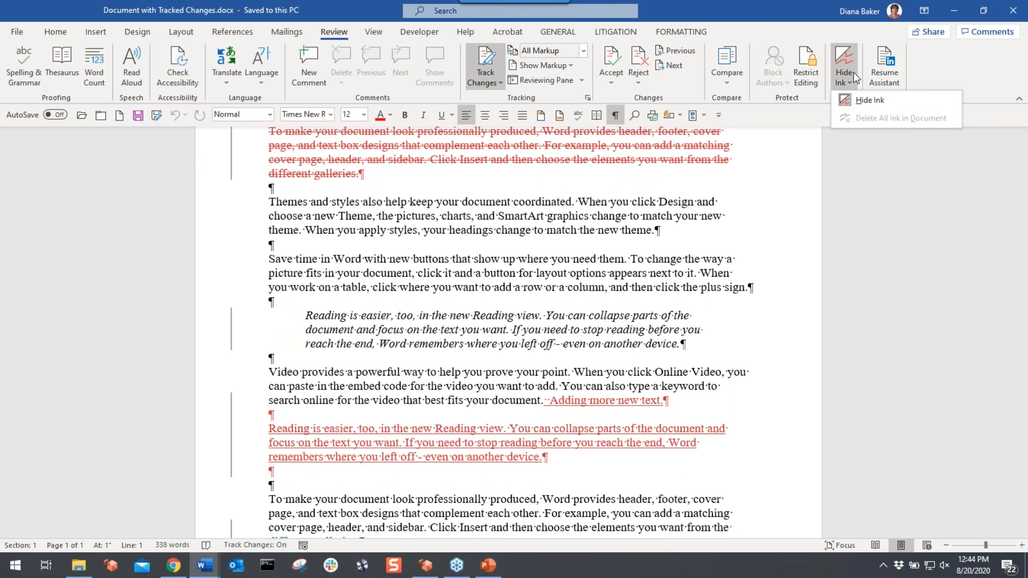
left_click(851, 75)
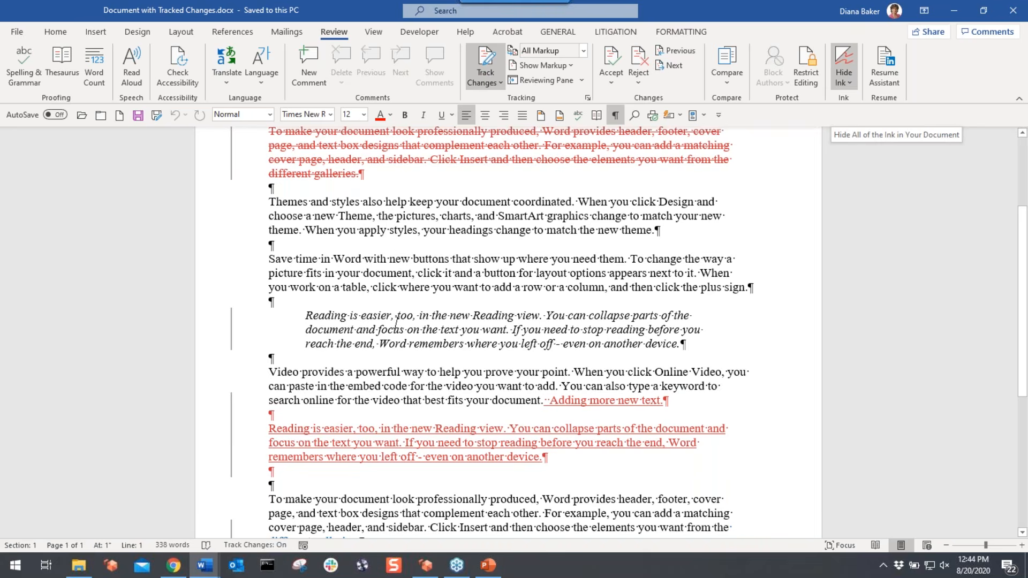
scroll(399, 326, "down", 6)
scroll(400, 326, "up", 5)
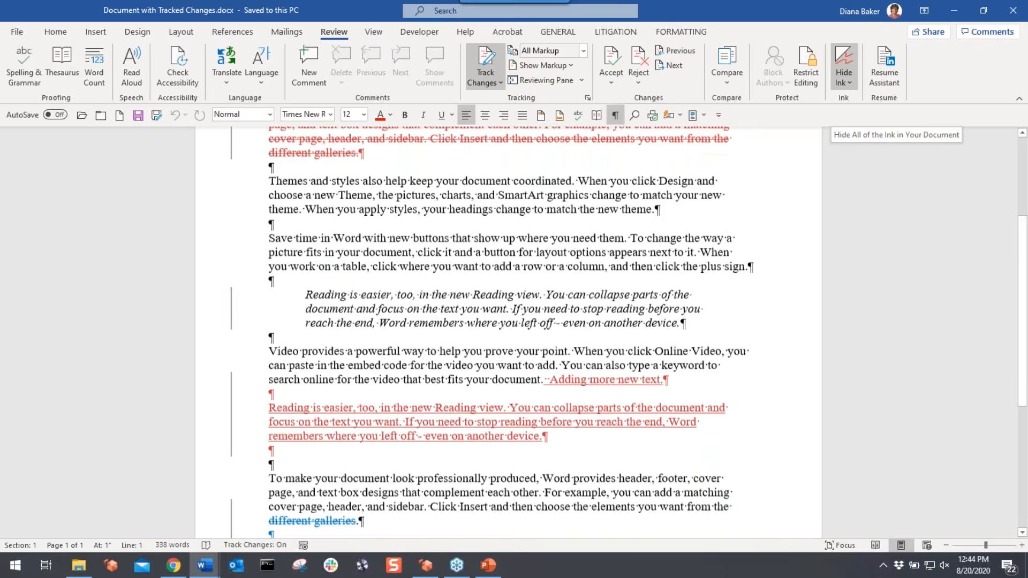
scroll(509, 332, "up", 3)
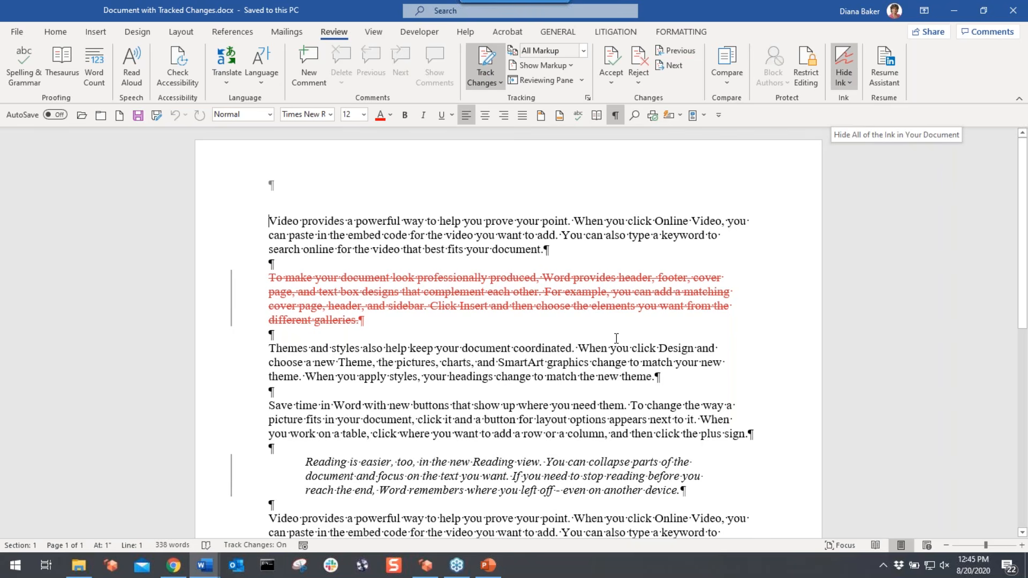
scroll(616, 337, "down", 3)
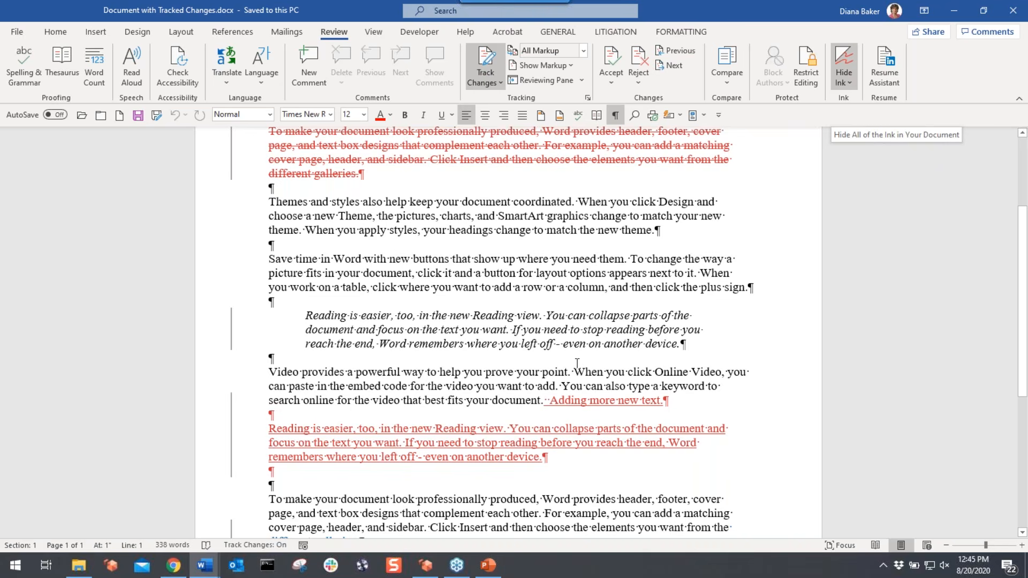
scroll(576, 364, "down", 3)
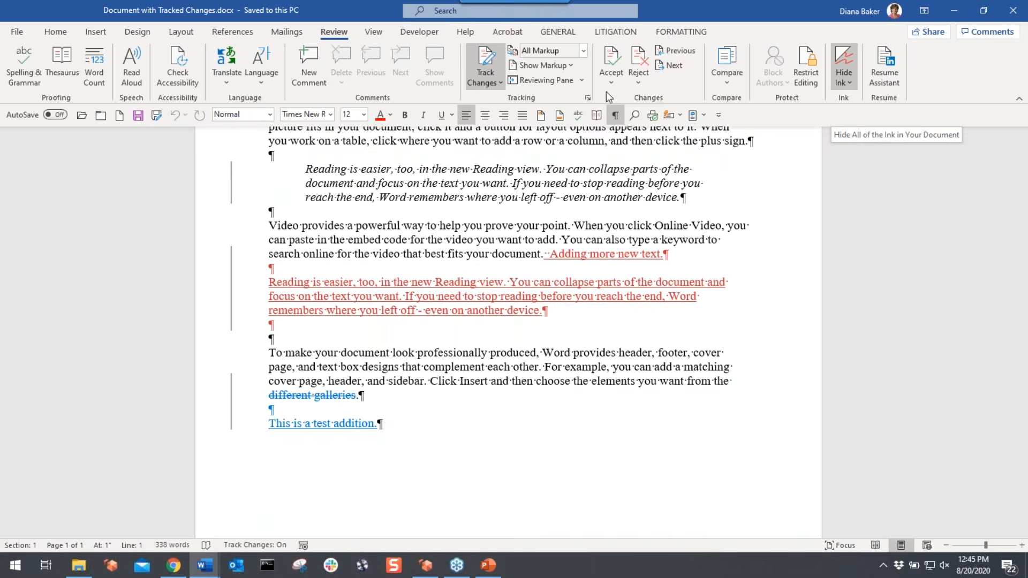
- Show the Show Markup list of specific reviewers, with every reviewer checked
left_click(572, 66)
mouse_move(568, 156)
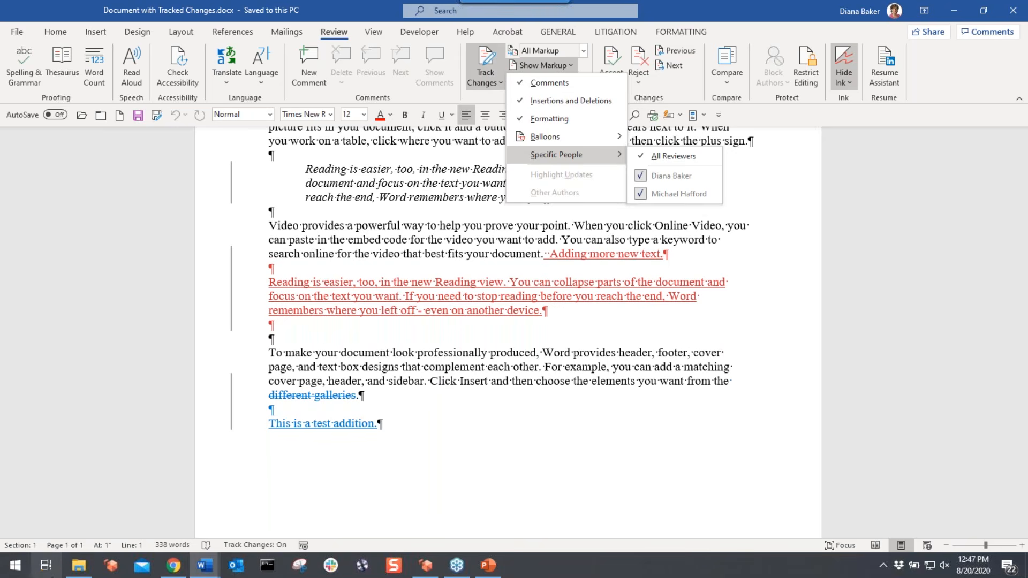
- In File Explorer, move from Documents for Comparing to Documents for Combining, then minimize the window
left_click(79, 567)
double_click(375, 159)
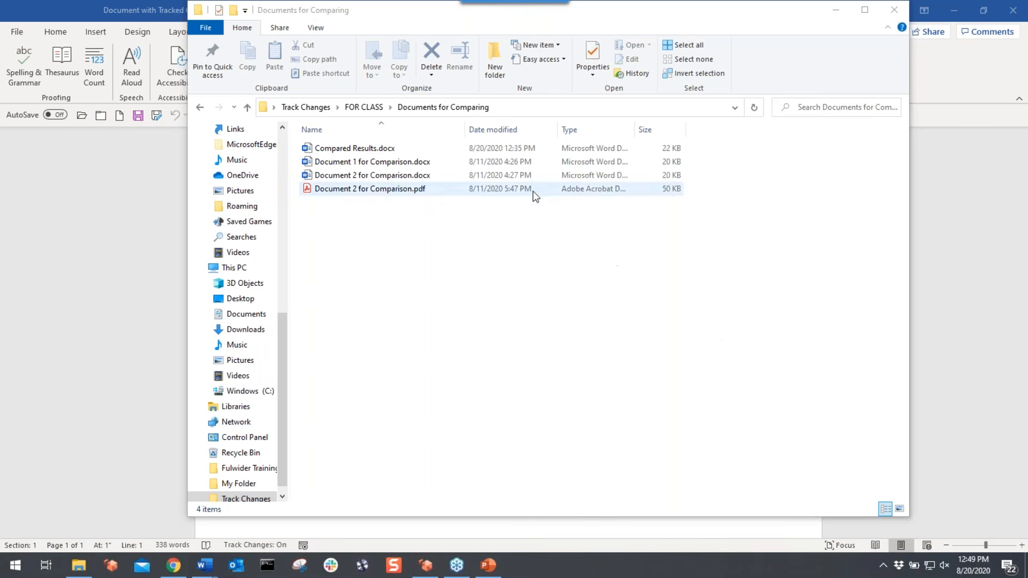
left_click(367, 109)
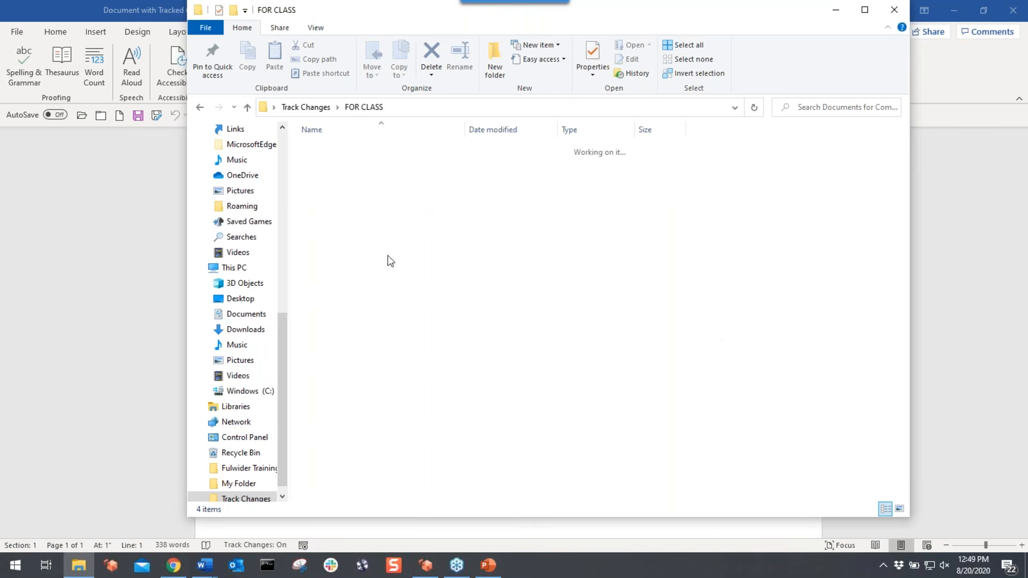
double_click(353, 149)
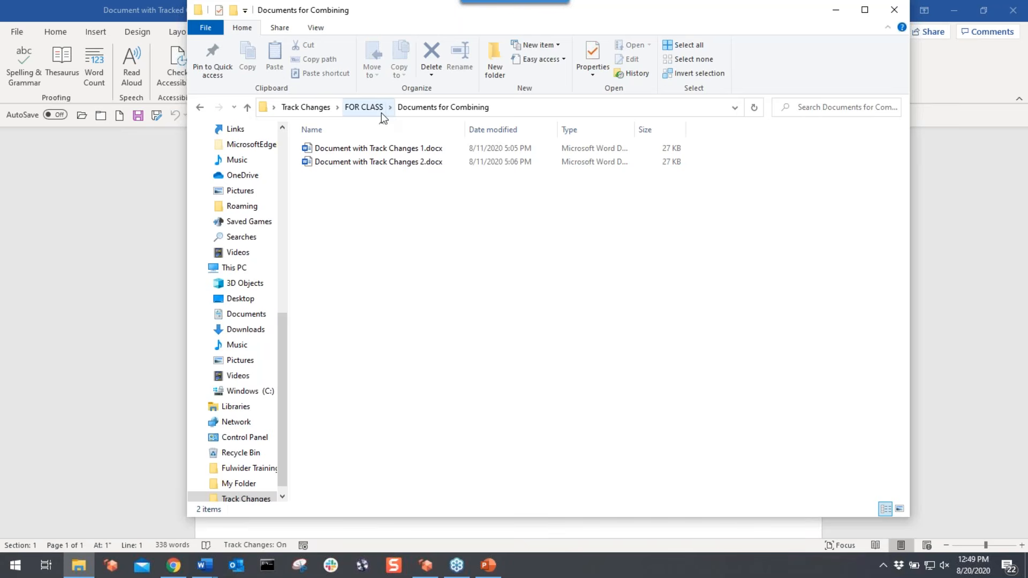
left_click(835, 11)
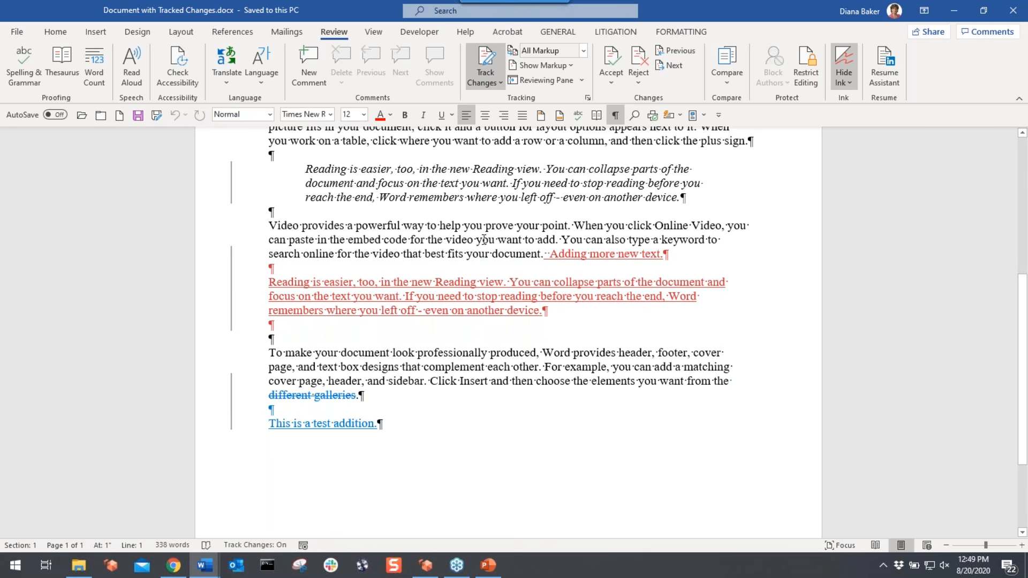
- Add empty paragraphs after 'This is a test addition.' and bring up the Compare options
left_click(417, 424)
key("Return")
key("Return")
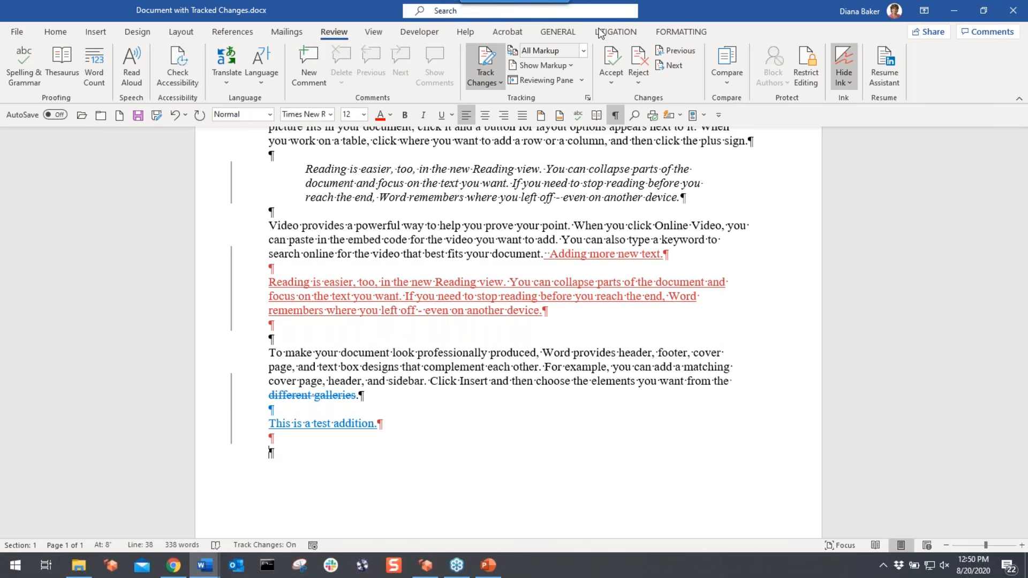
left_click(727, 75)
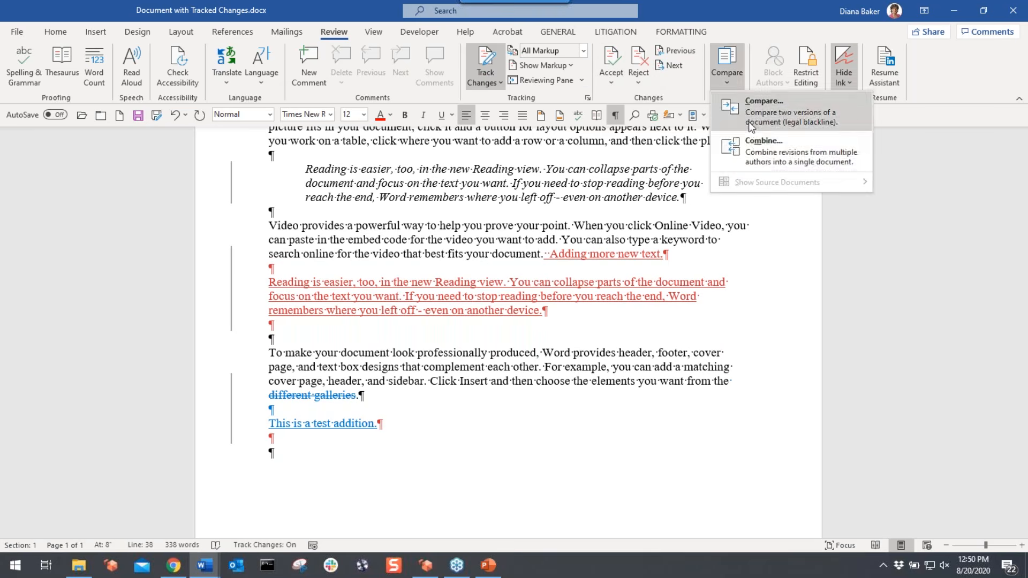
- Close the Combine Documents dialog unused, then type an e-mail address into a new blank document
left_click(763, 145)
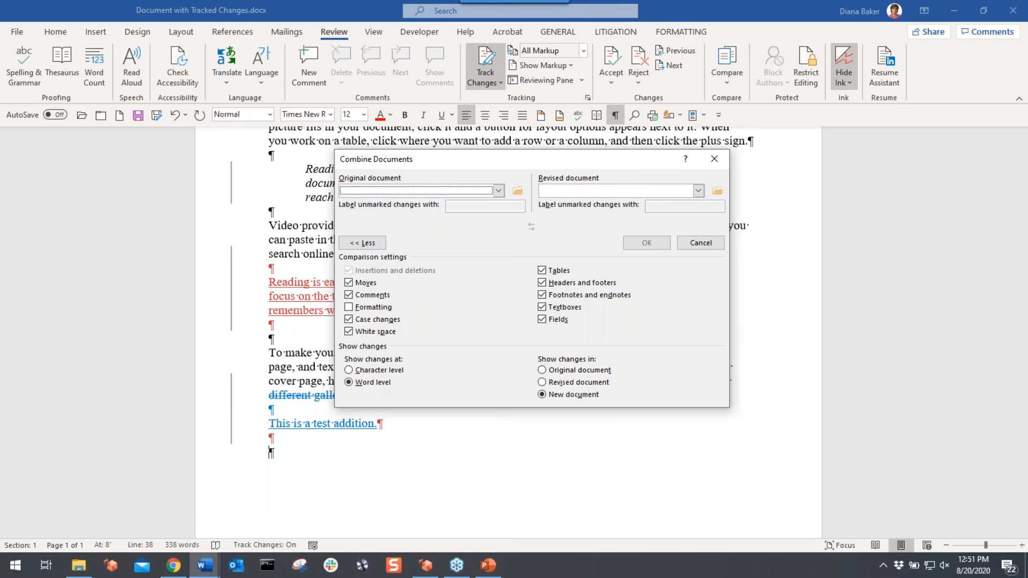
left_click(716, 163)
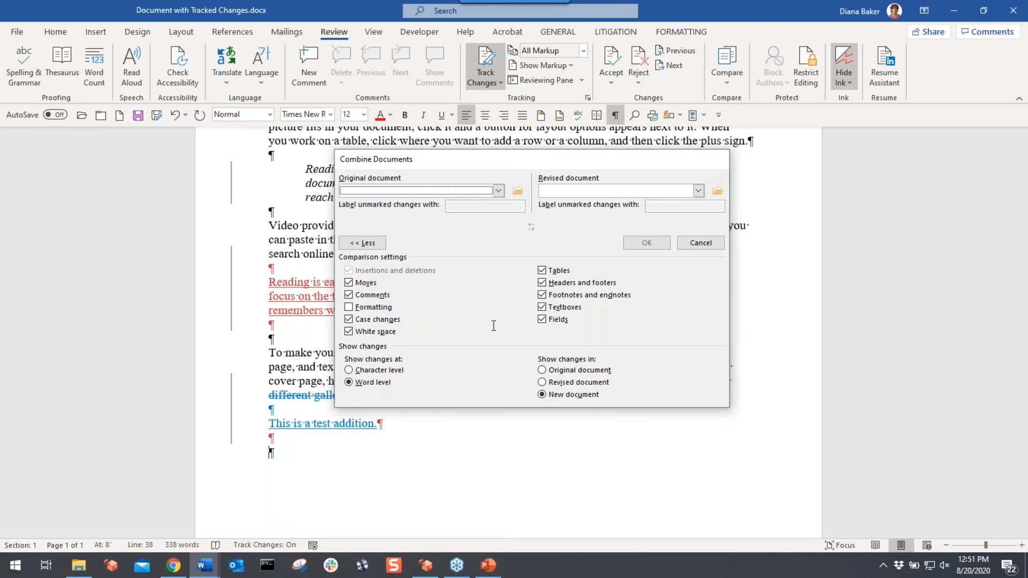
key("ctrl+n")
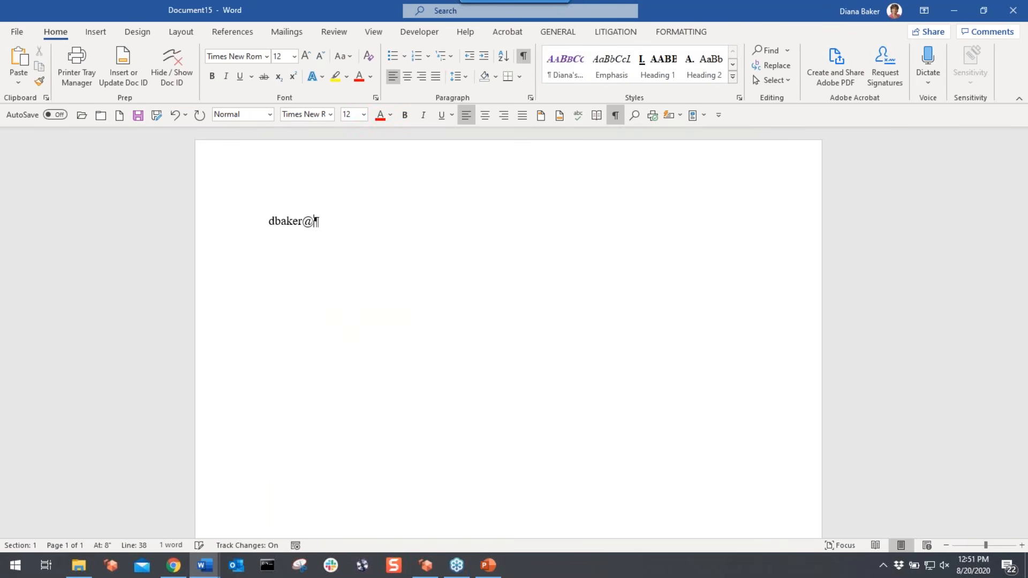
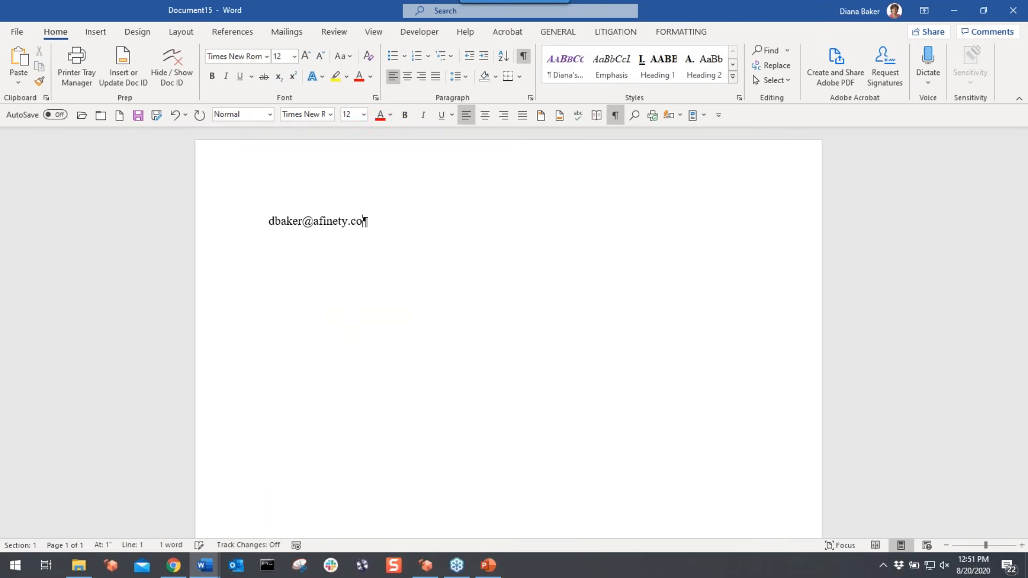